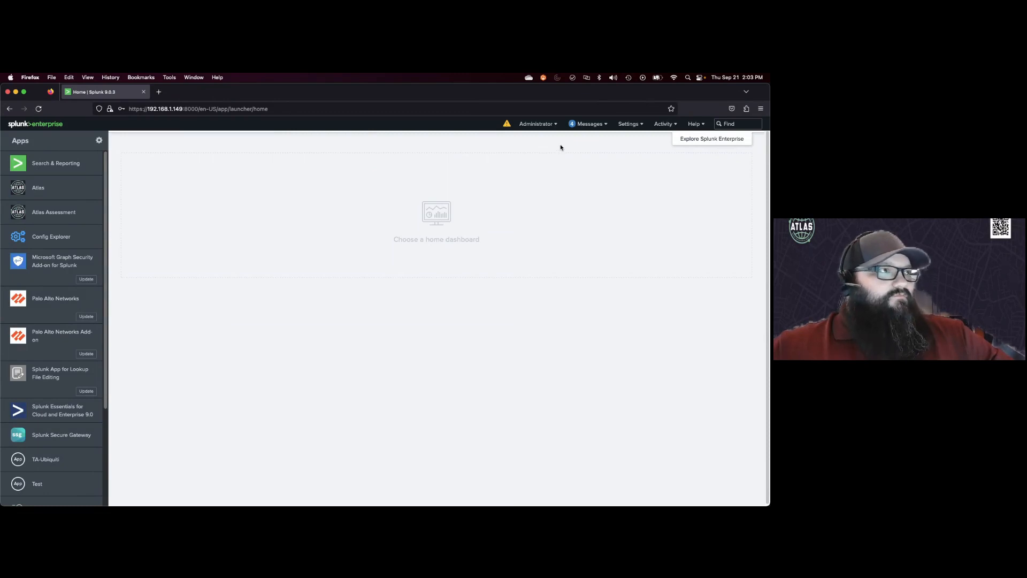
# Step: Open the form for adding a new lookup table file from the Lookups settings
pyautogui.click(631, 125)
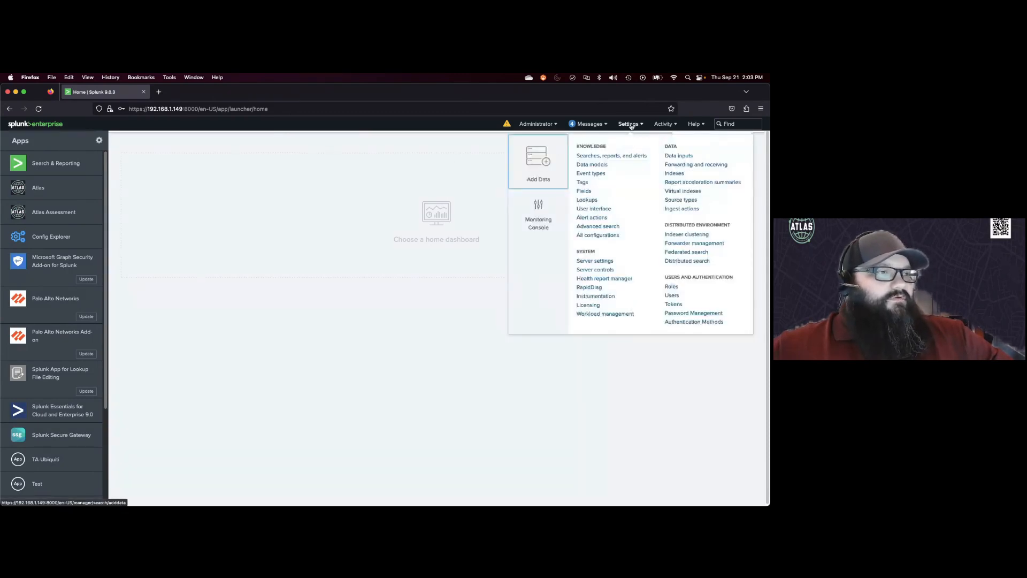
pyautogui.click(586, 200)
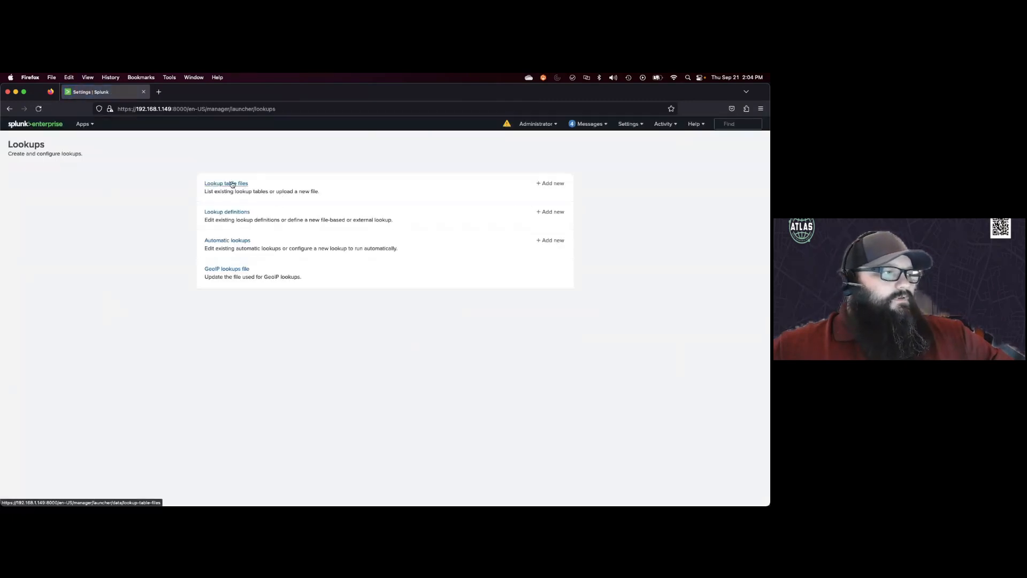
pyautogui.click(232, 184)
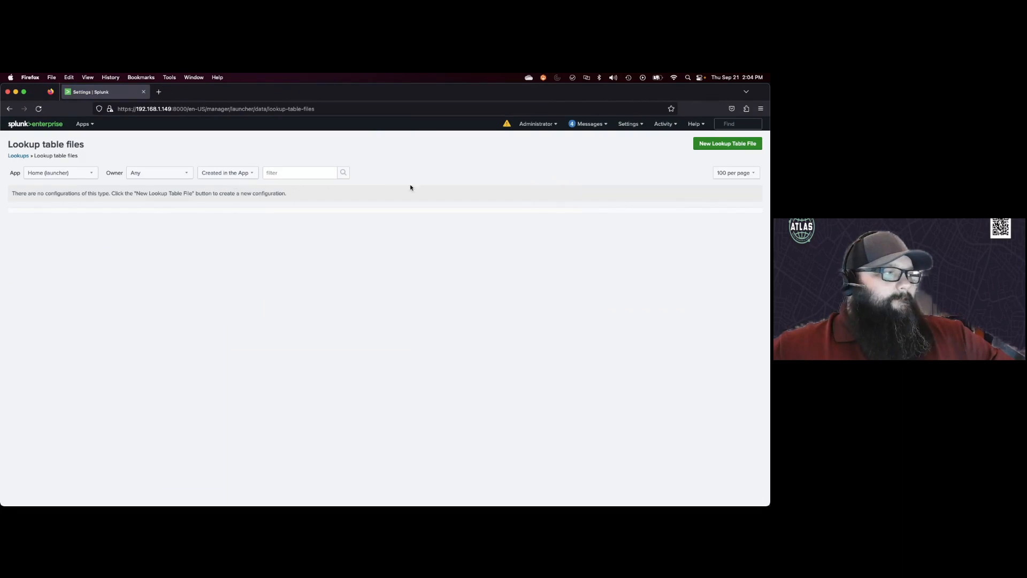
pyautogui.click(717, 146)
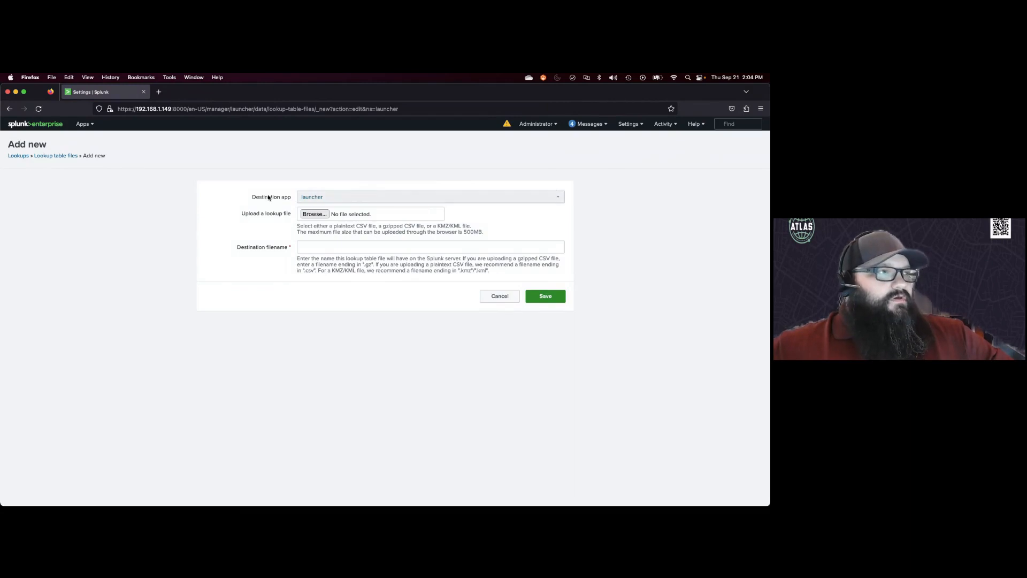
# Step: Set the destination app to search and attach status_codes.csv as the lookup file to upload
pyautogui.click(317, 197)
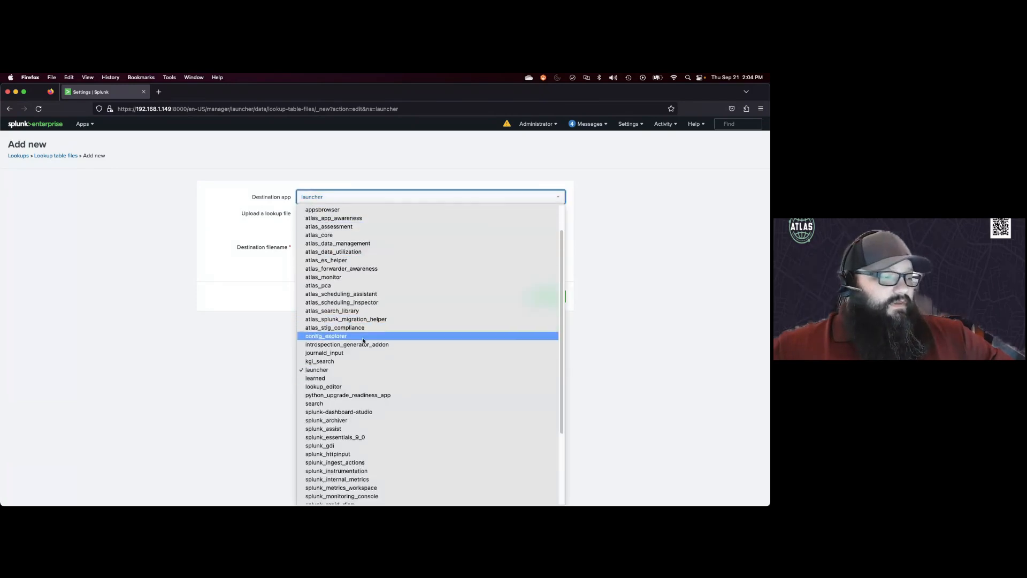
pyautogui.click(350, 402)
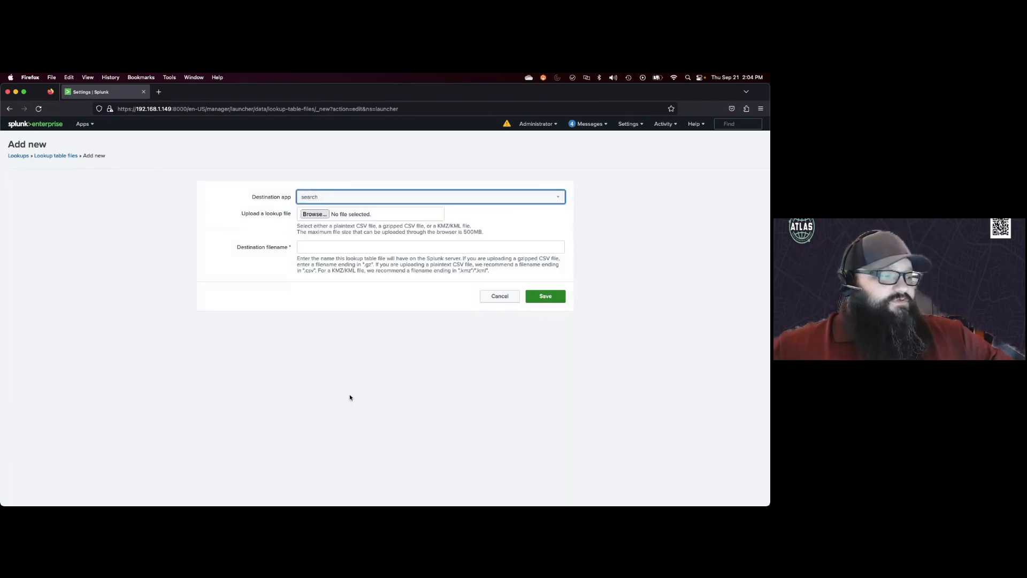
pyautogui.click(314, 214)
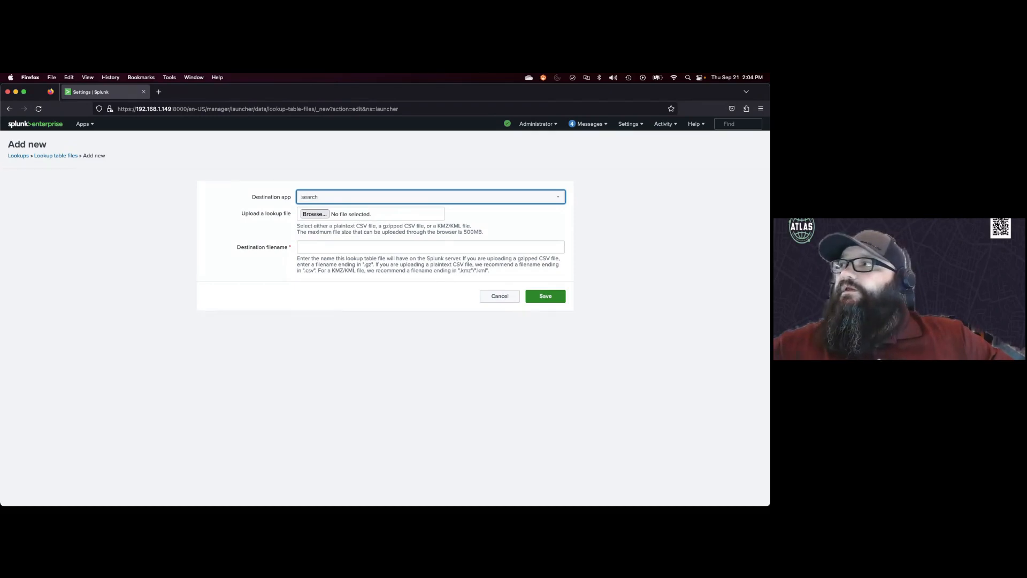
pyautogui.moveTo(770, 235); pyautogui.dragTo(325, 227)
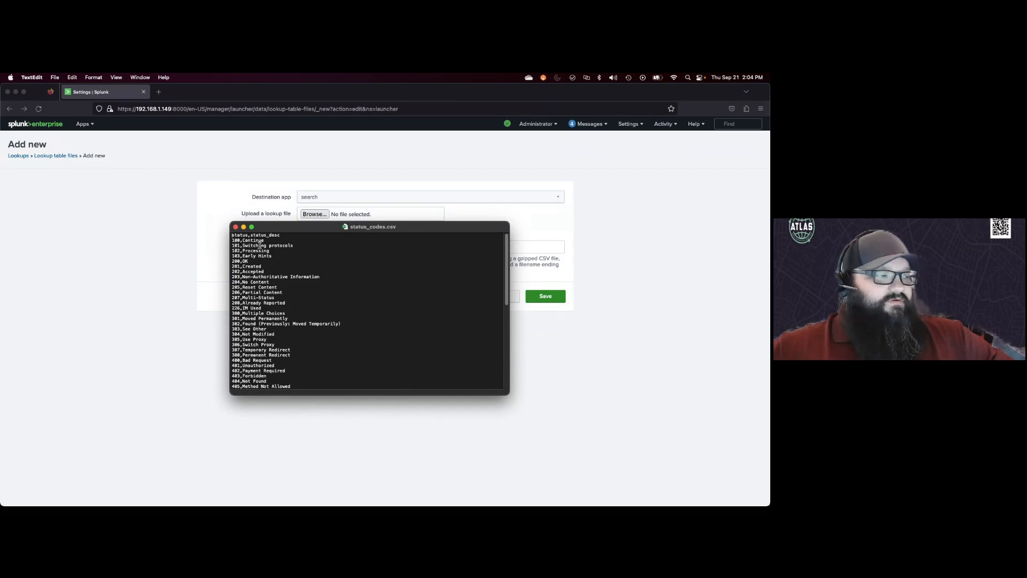
pyautogui.click(235, 228)
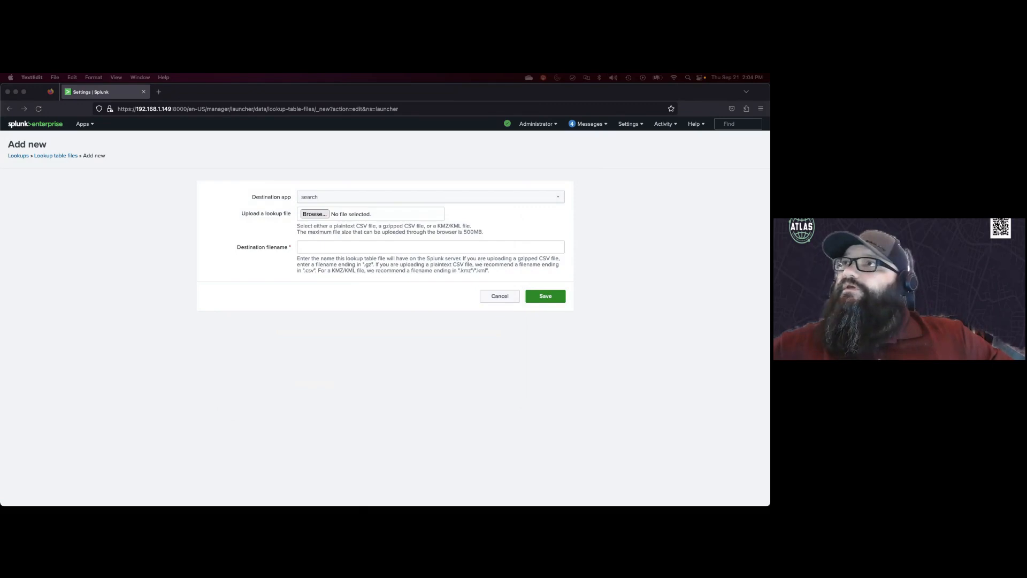
pyautogui.moveTo(770, 278); pyautogui.dragTo(387, 215)
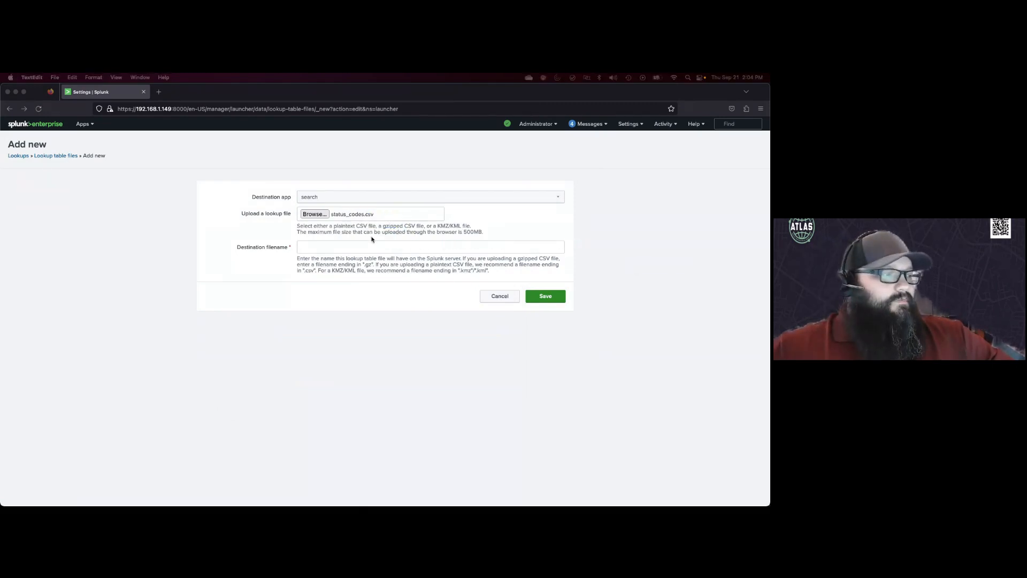
# Step: Name the destination file status_codes.csv and save the new lookup table file
pyautogui.click(323, 248)
pyautogui.click(331, 246)
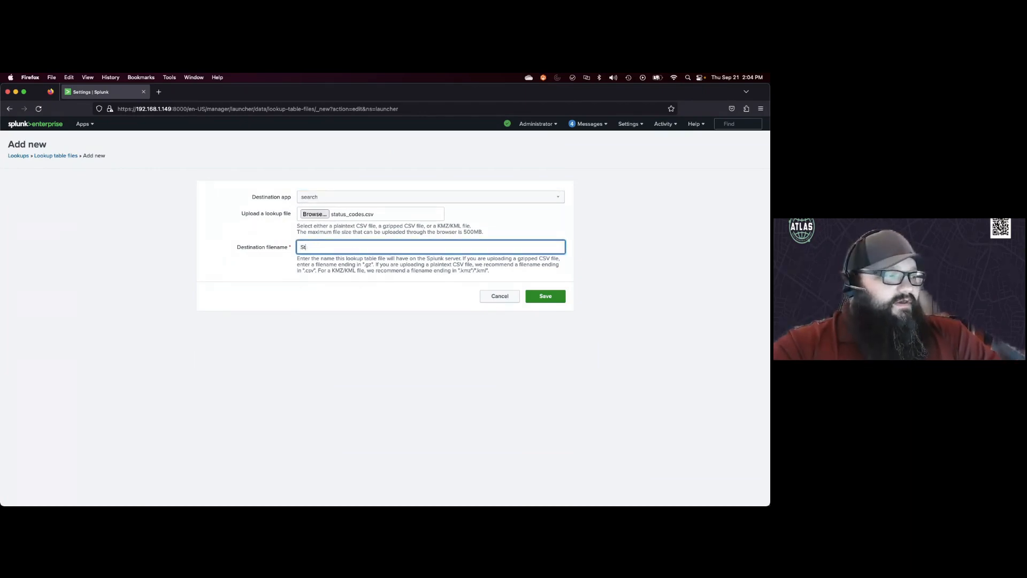
pyautogui.write('status')
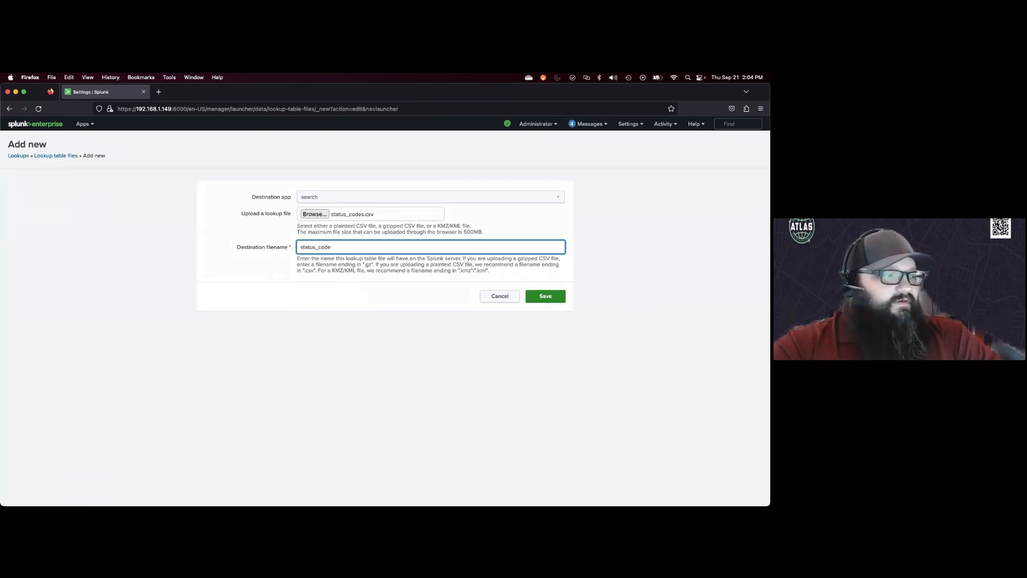
pyautogui.write('_code')
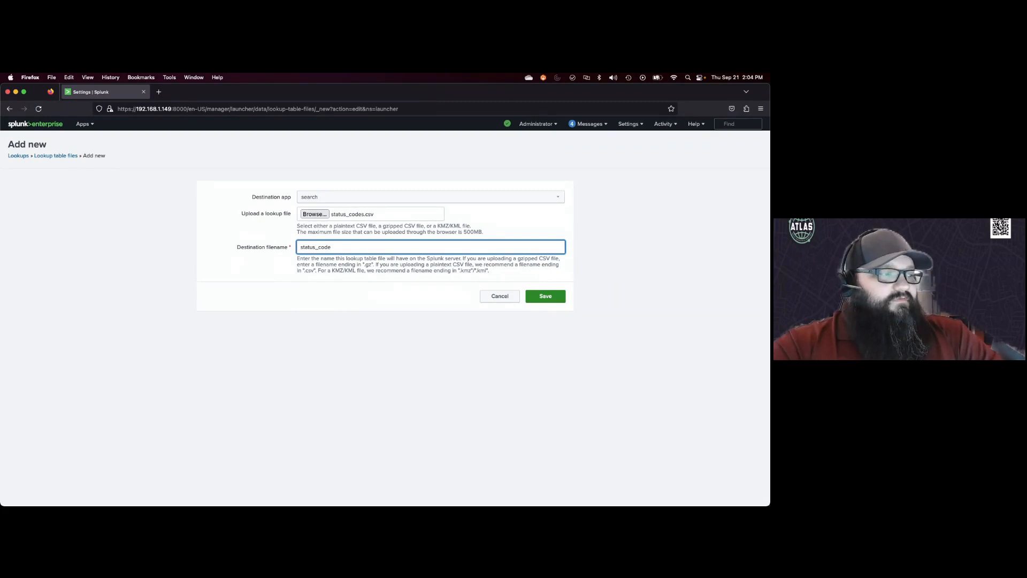
pyautogui.write('.cs')
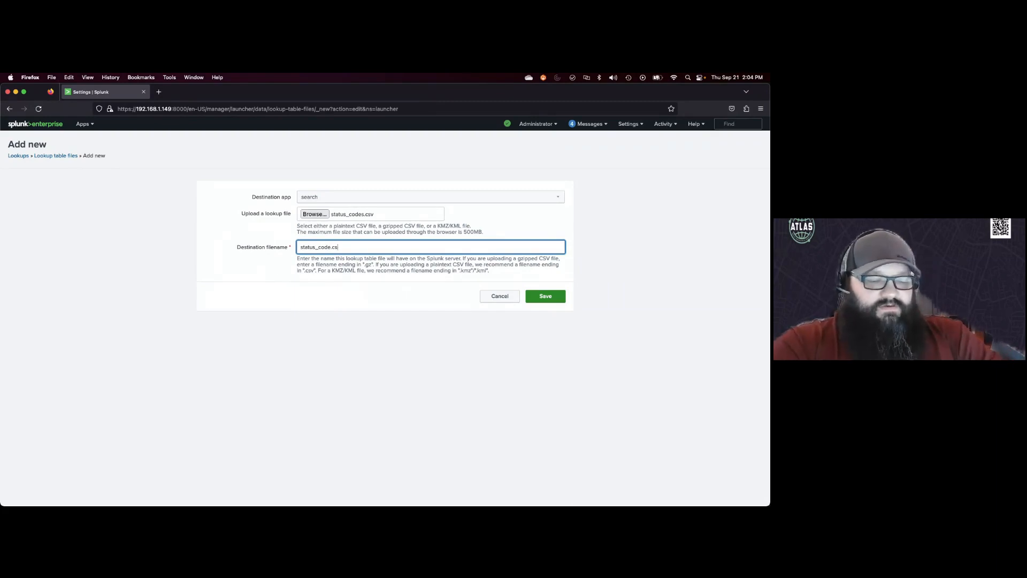
pyautogui.write('v')
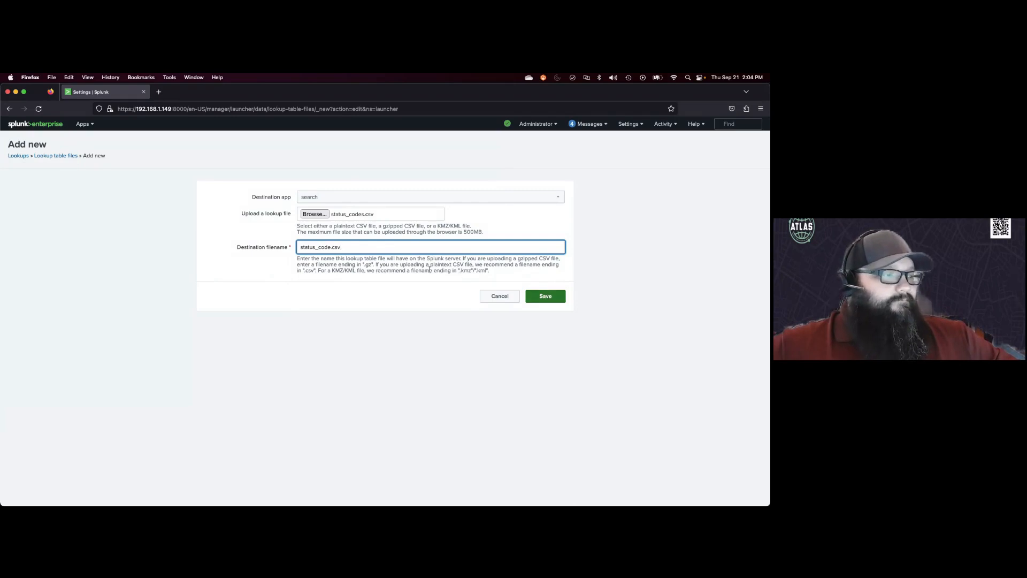
pyautogui.click(329, 248)
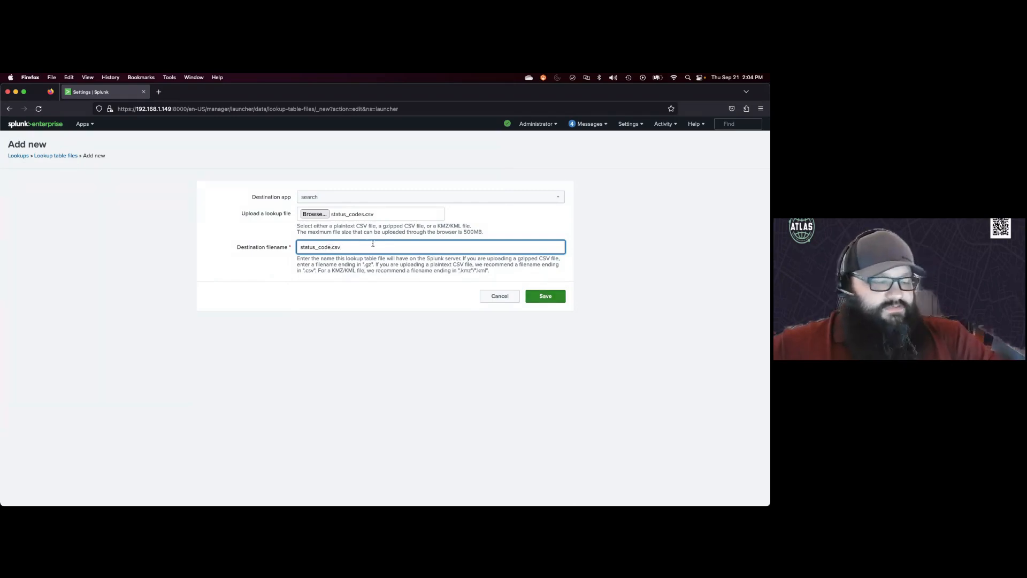
pyautogui.write('s')
pyautogui.click(543, 298)
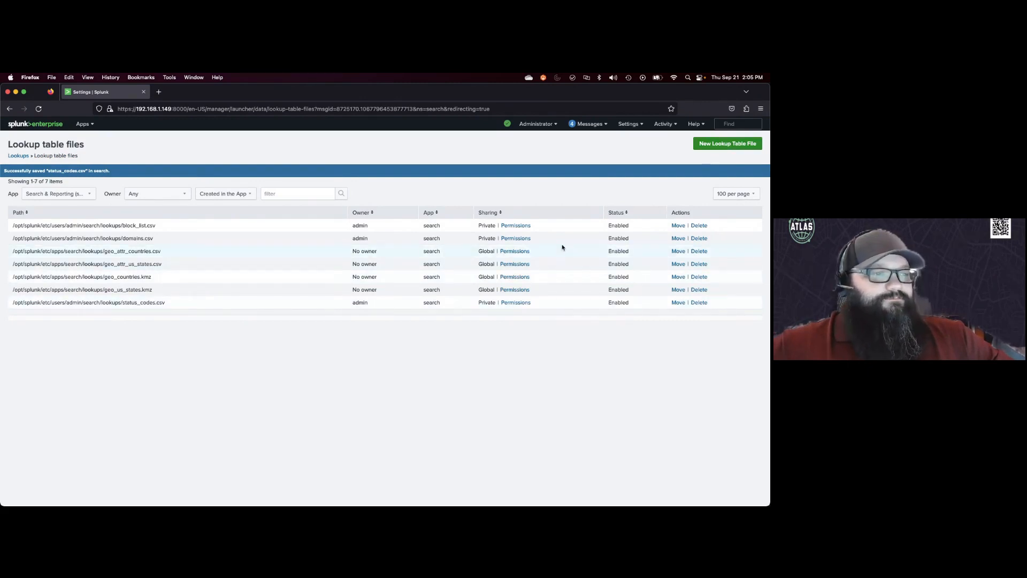
# Step: Open the form for creating a new lookup definition from the Lookups settings
pyautogui.click(638, 126)
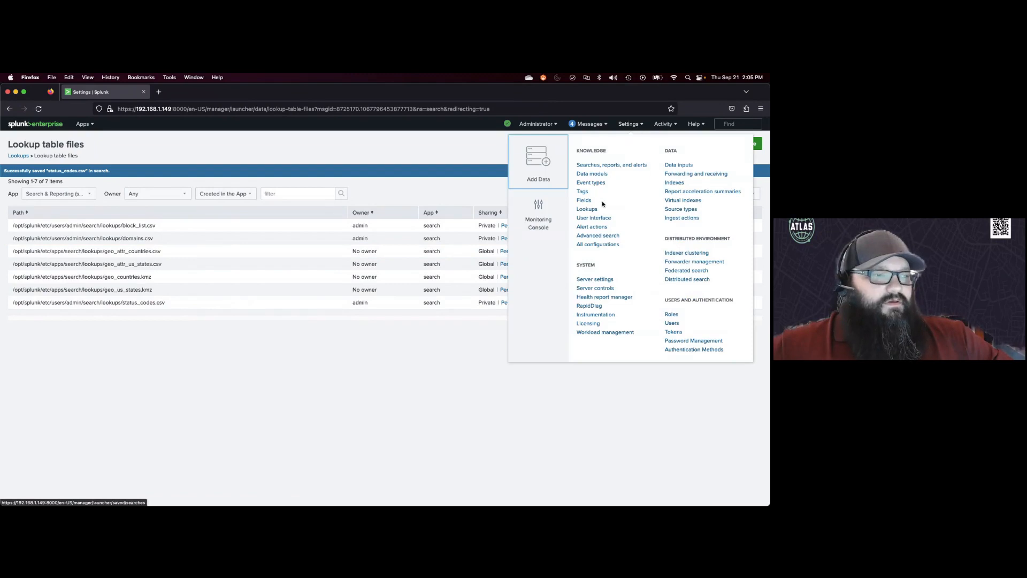
pyautogui.click(587, 209)
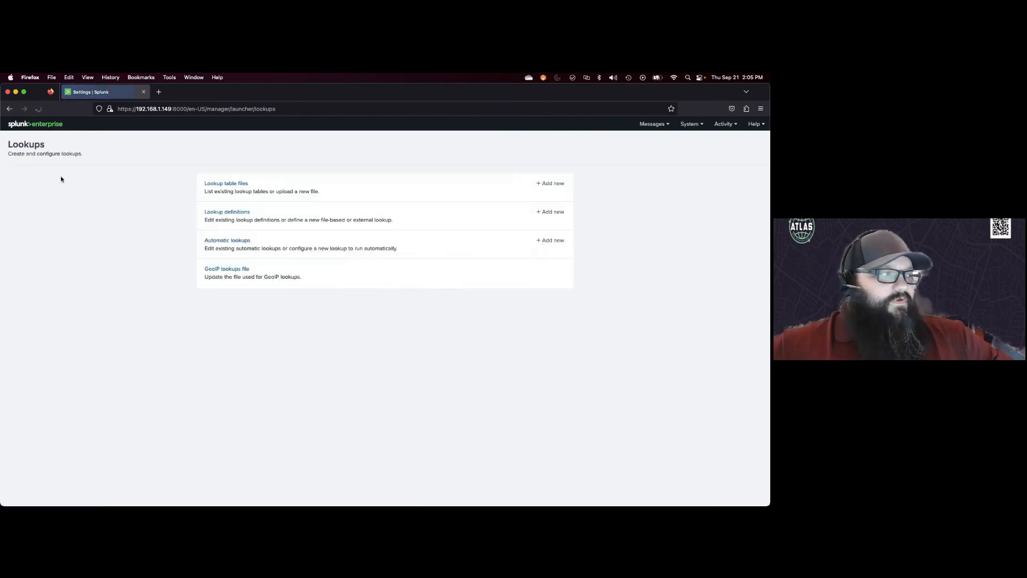
pyautogui.click(224, 213)
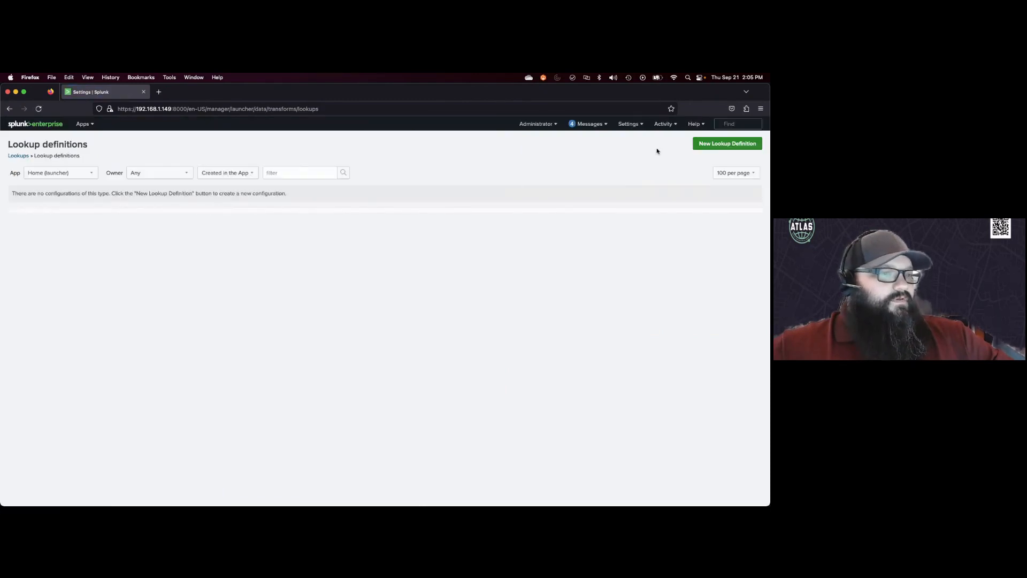
pyautogui.click(718, 145)
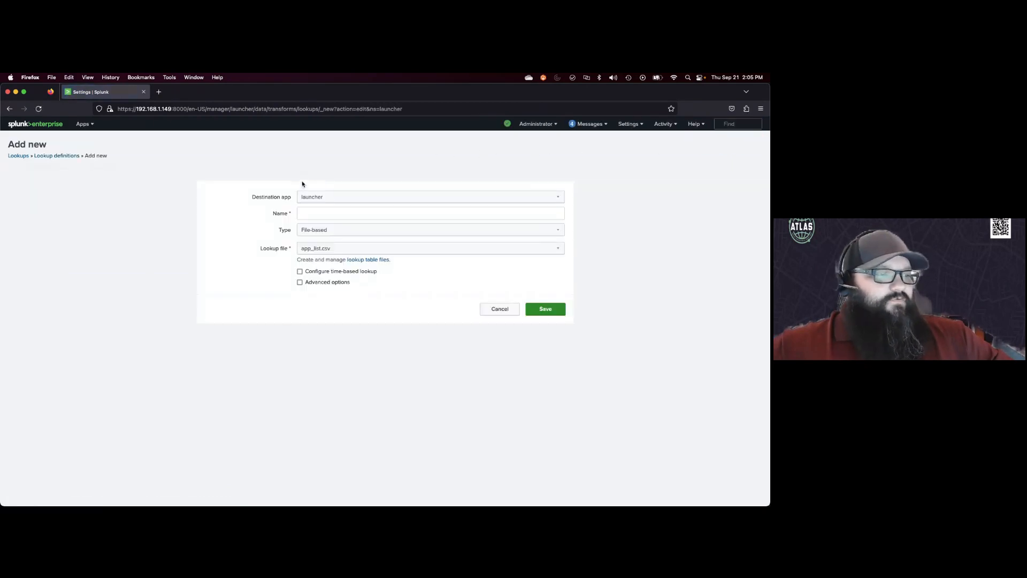
# Step: Set the lookup definition's destination app to search and its name to status_codes
pyautogui.click(327, 197)
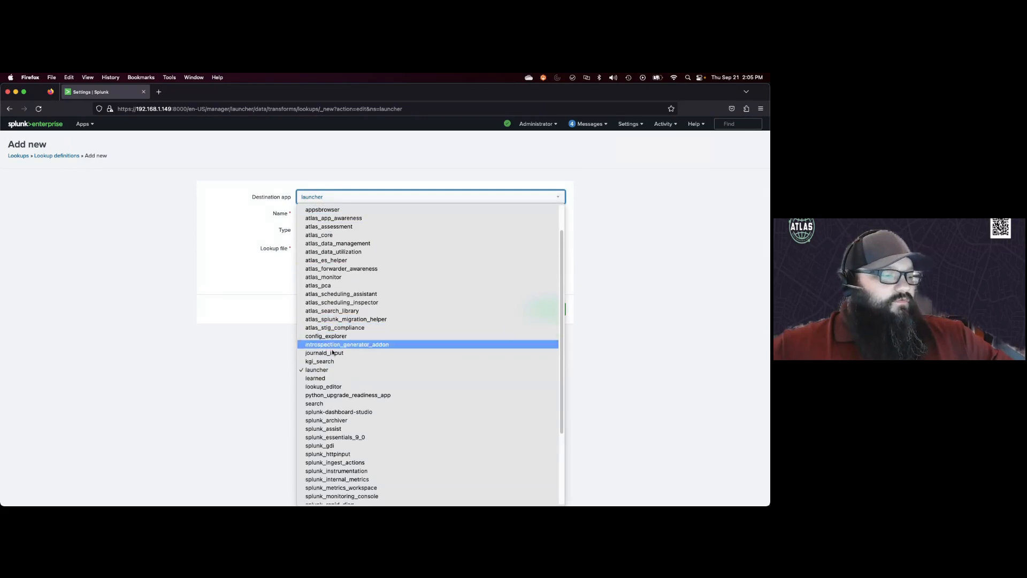
pyautogui.click(327, 403)
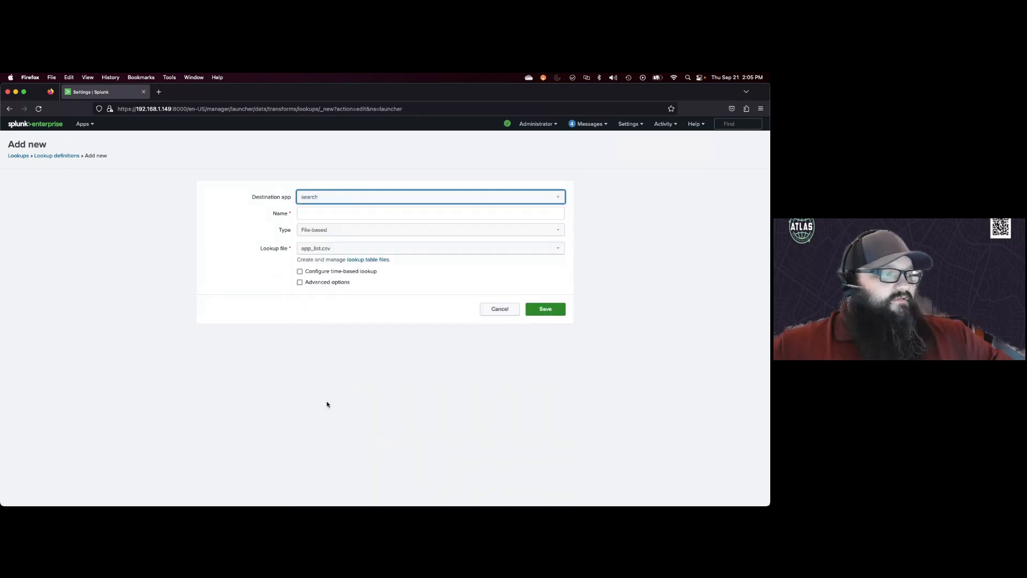
pyautogui.click(306, 213)
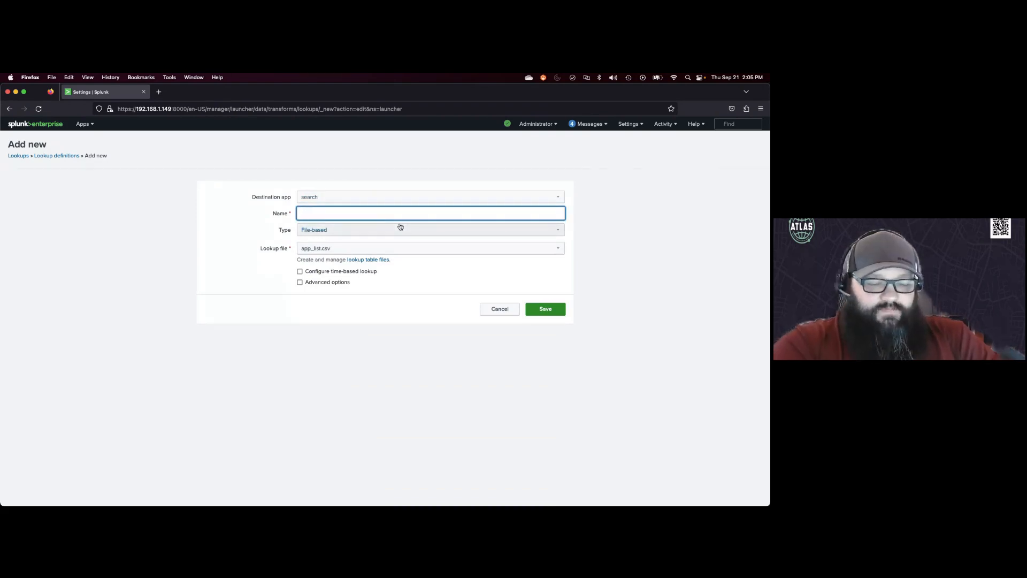
pyautogui.write('sta')
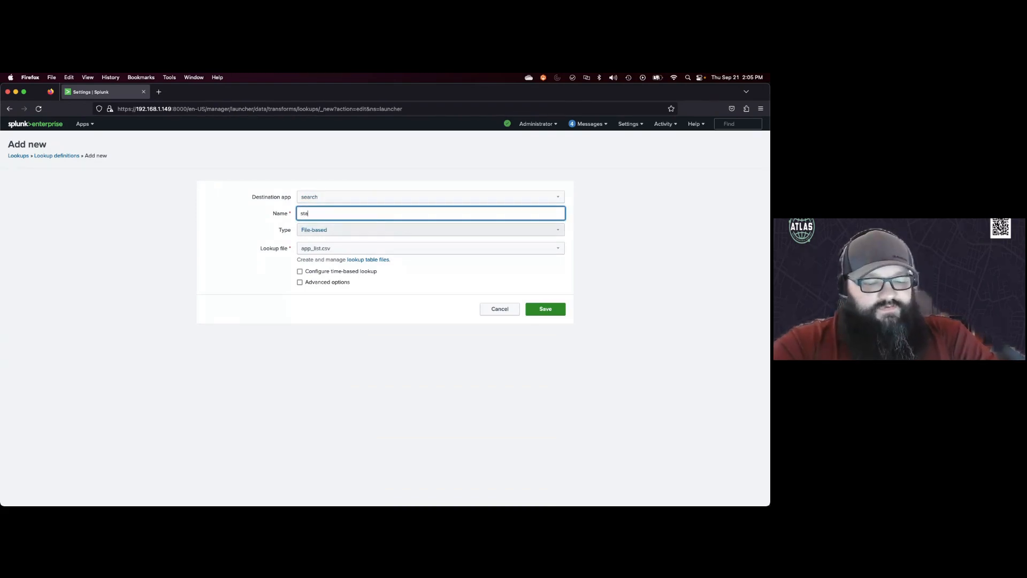
pyautogui.write('tus_')
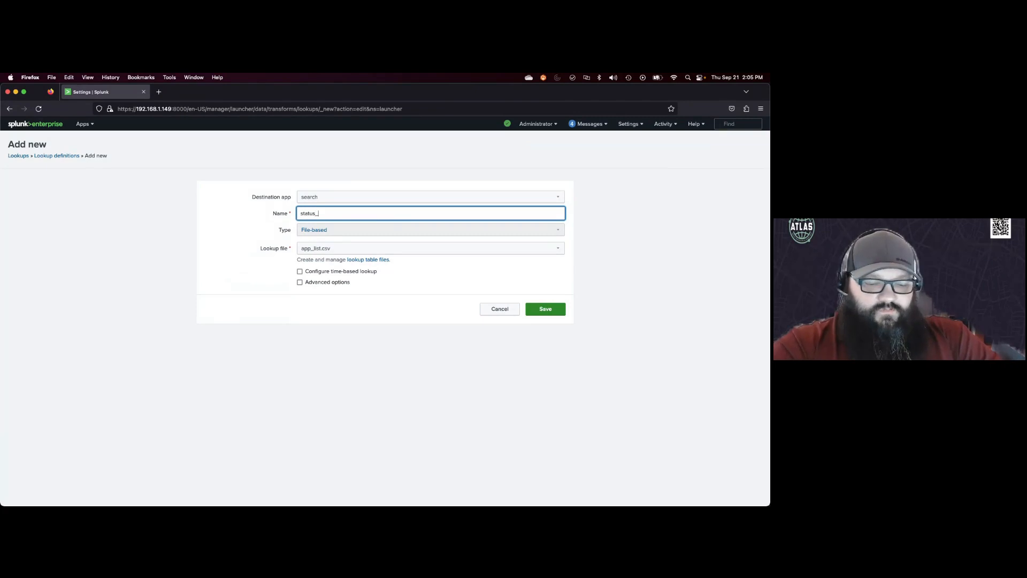
pyautogui.write('codes')
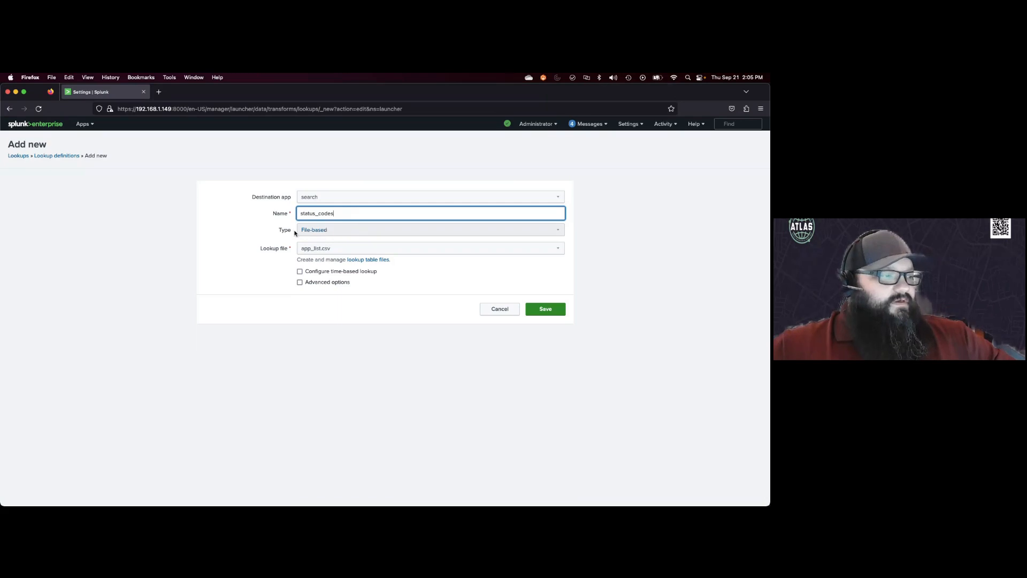
# Step: Browse the lookup file list for the uploaded status codes CSV
pyautogui.click(332, 253)
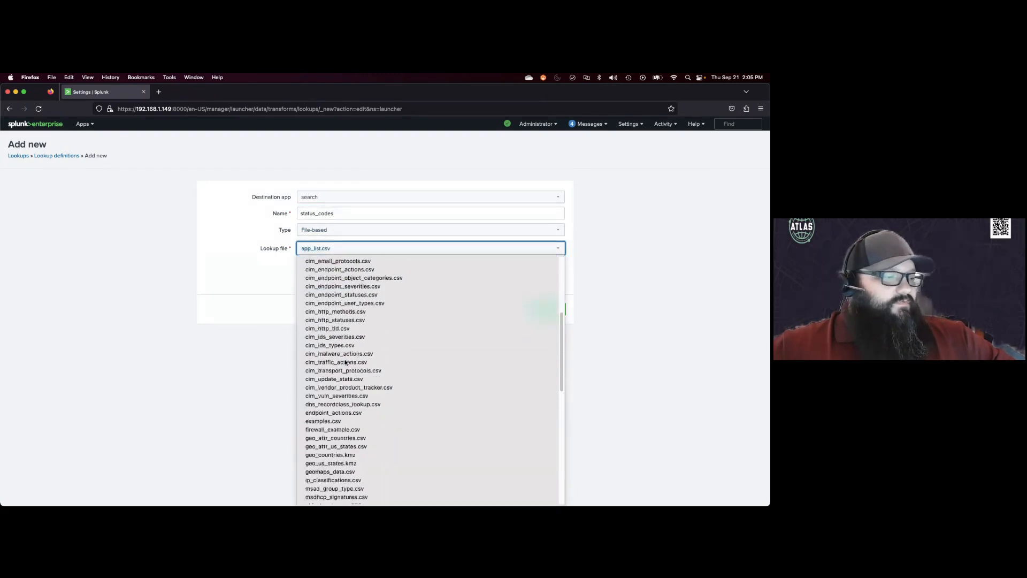
pyautogui.scroll(-7, 345, 363)
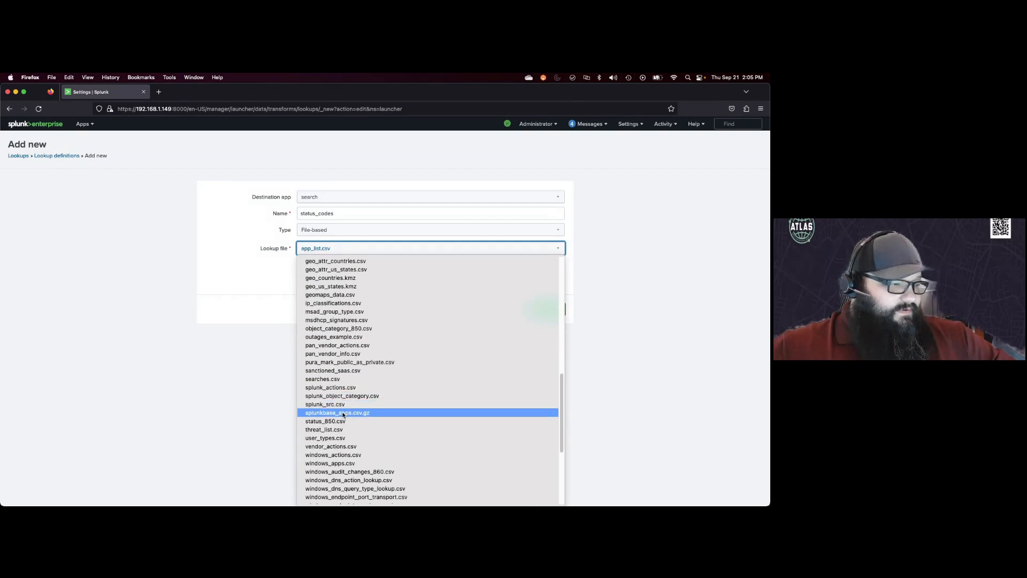
pyautogui.scroll(-3, 343, 417)
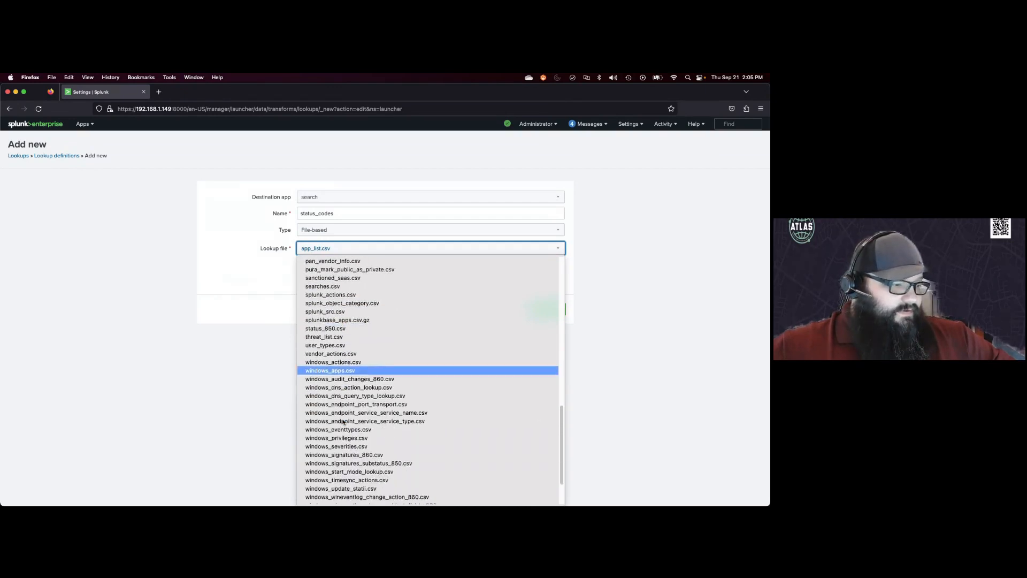
pyautogui.scroll(1, 342, 421)
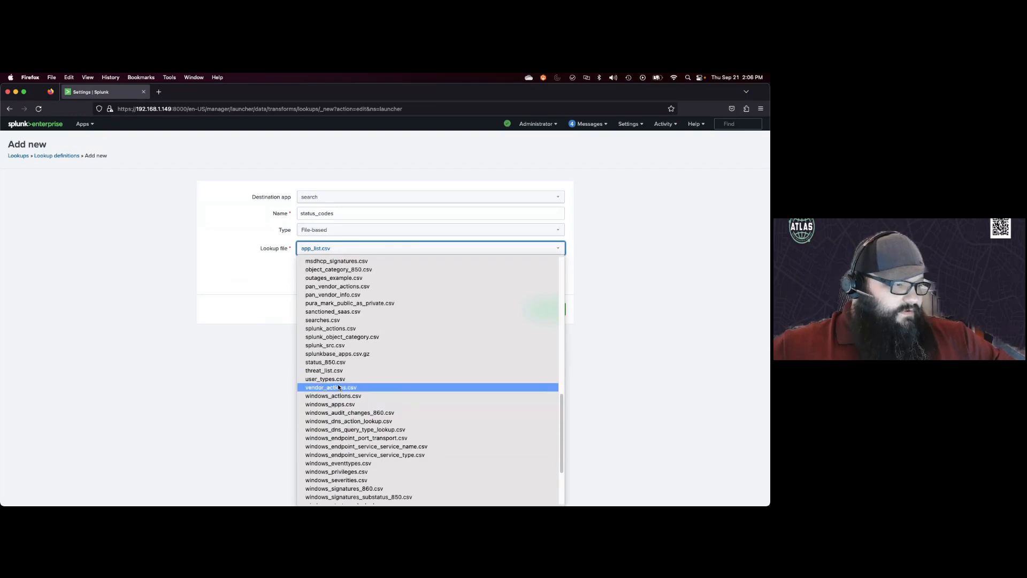
pyautogui.scroll(-1, 342, 300)
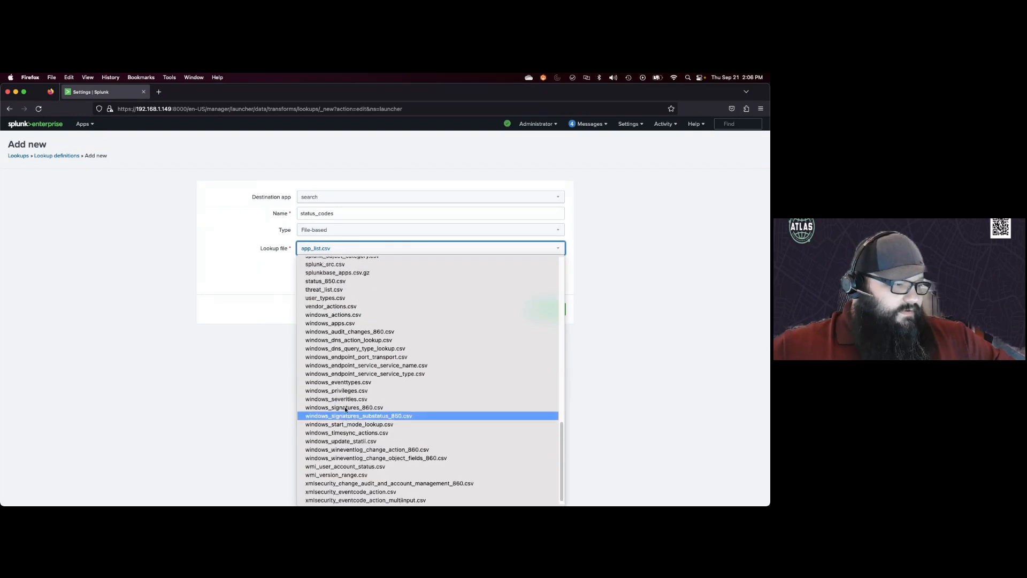
pyautogui.scroll(3, 344, 410)
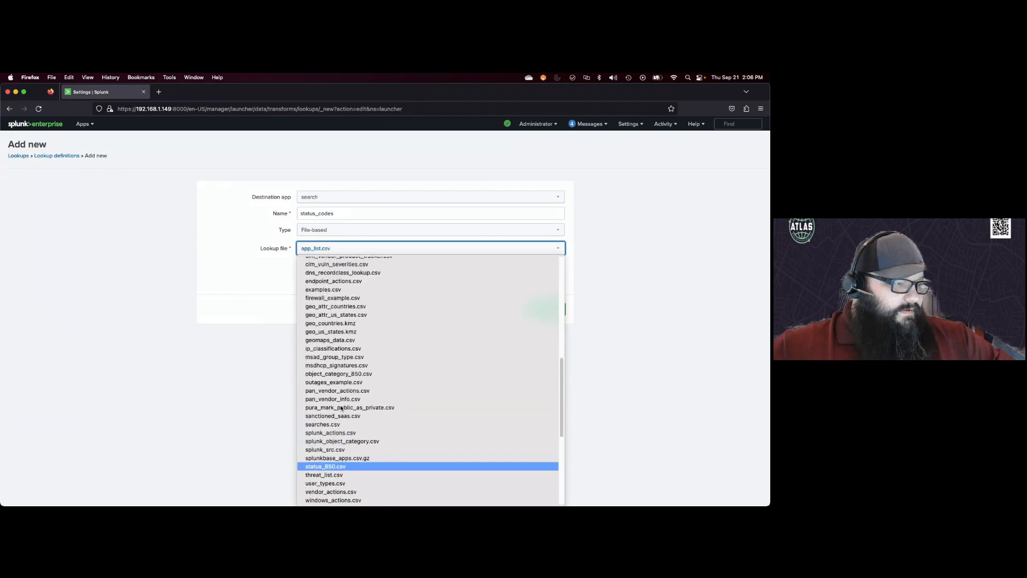
pyautogui.click(190, 265)
# Step: Duplicate the browser tab and check the lookup table files list filtered to the Search & Reporting app
pyautogui.rightClick(129, 90)
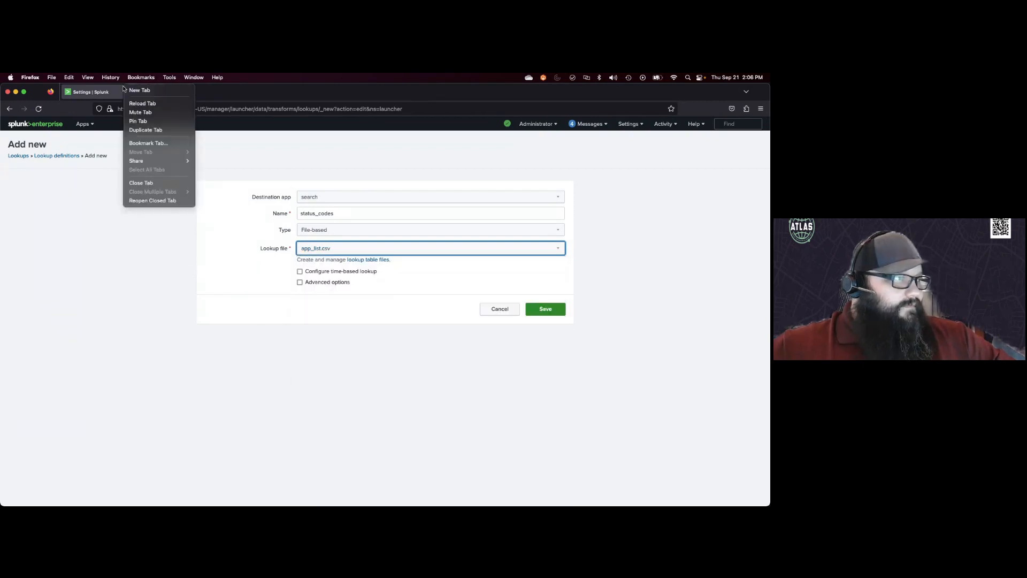
pyautogui.moveTo(150, 160)
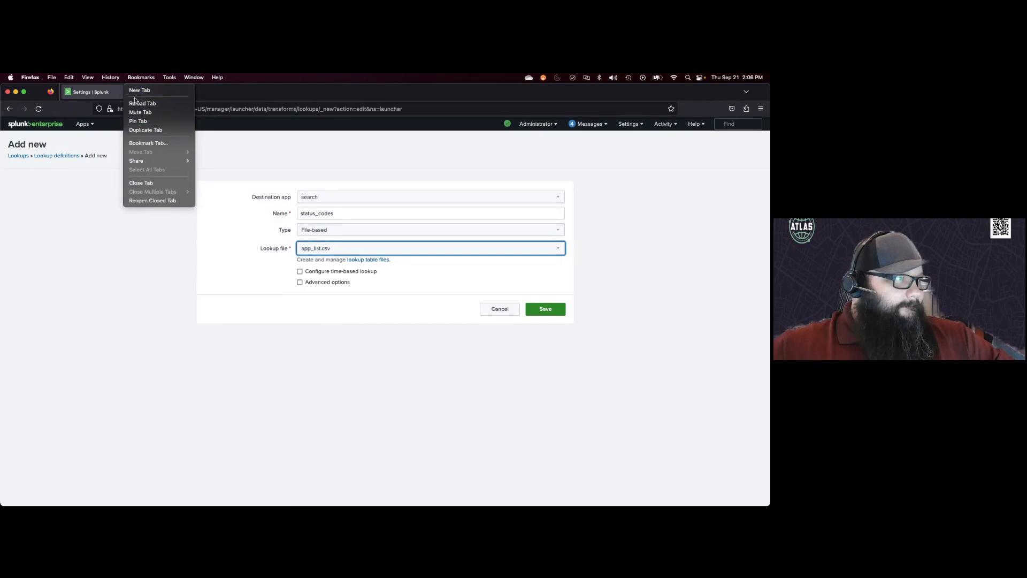
pyautogui.click(143, 130)
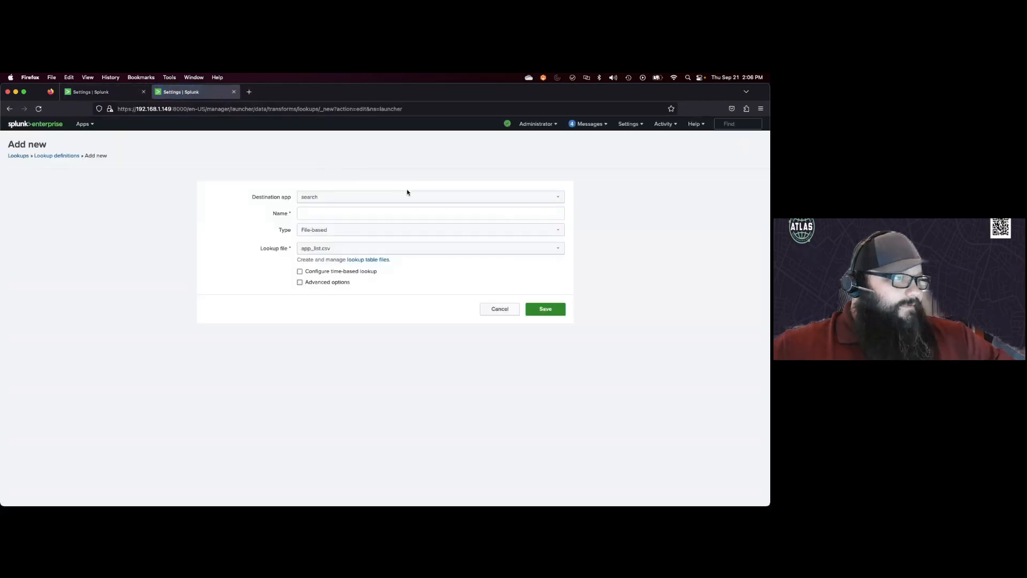
pyautogui.click(19, 156)
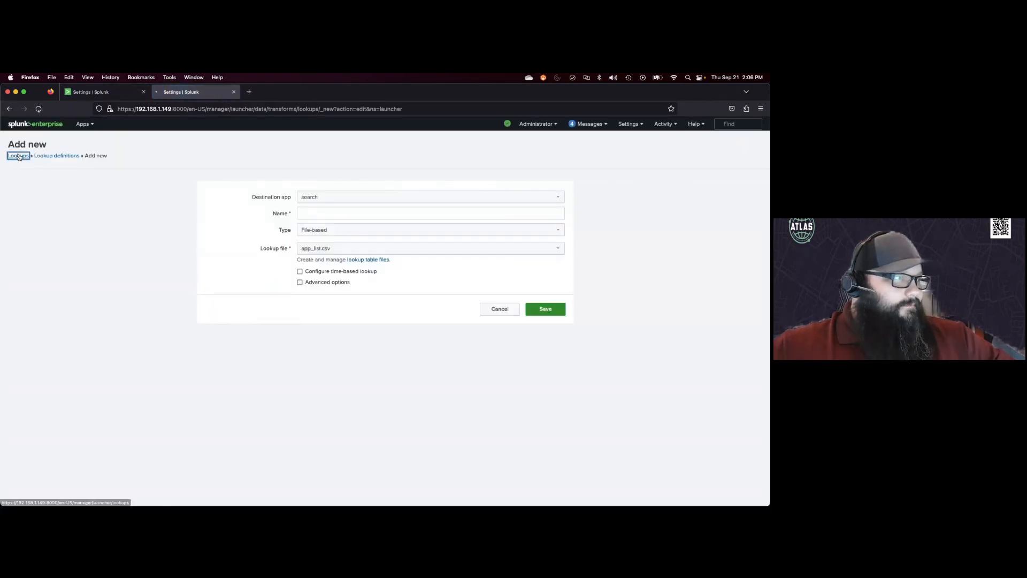
pyautogui.click(233, 186)
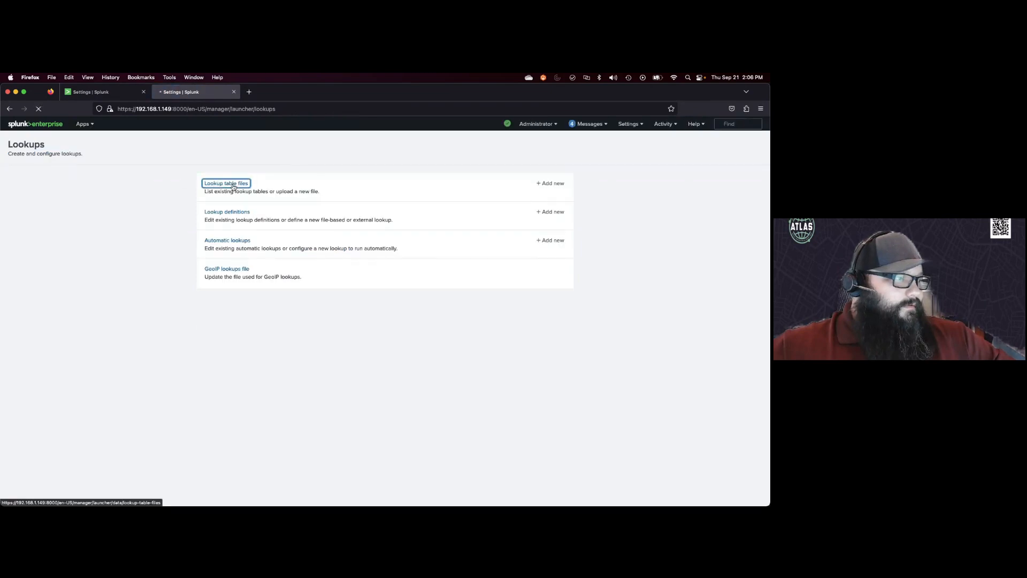
pyautogui.click(63, 171)
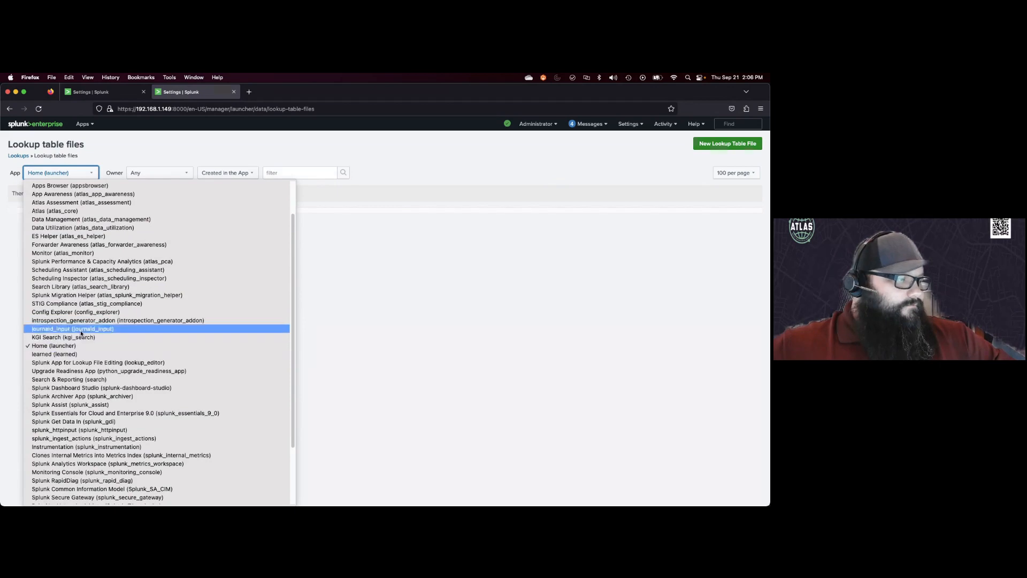
pyautogui.click(74, 379)
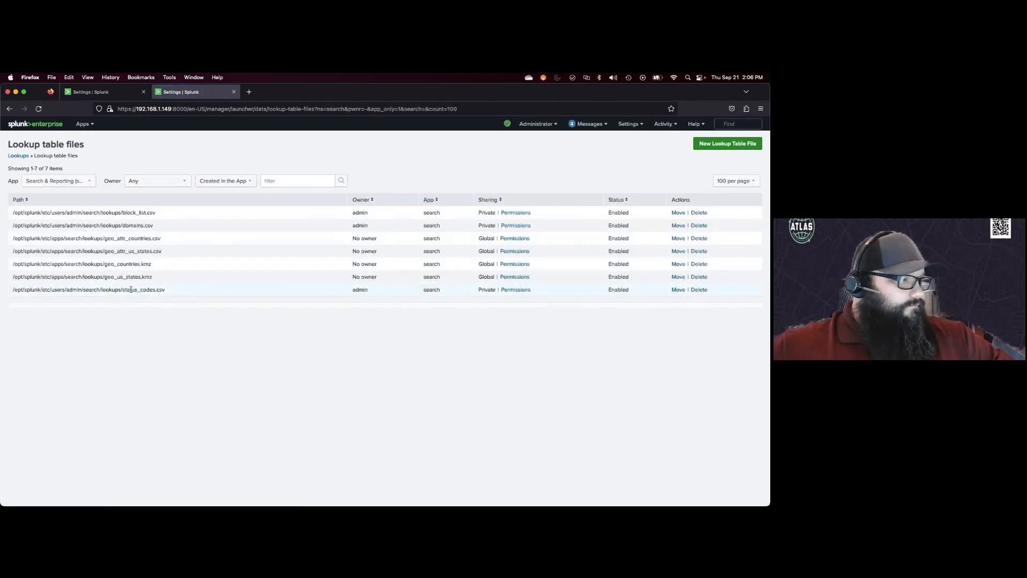
# Step: Return to the definition form and scroll through its lookup file list for the status codes CSV
pyautogui.click(111, 96)
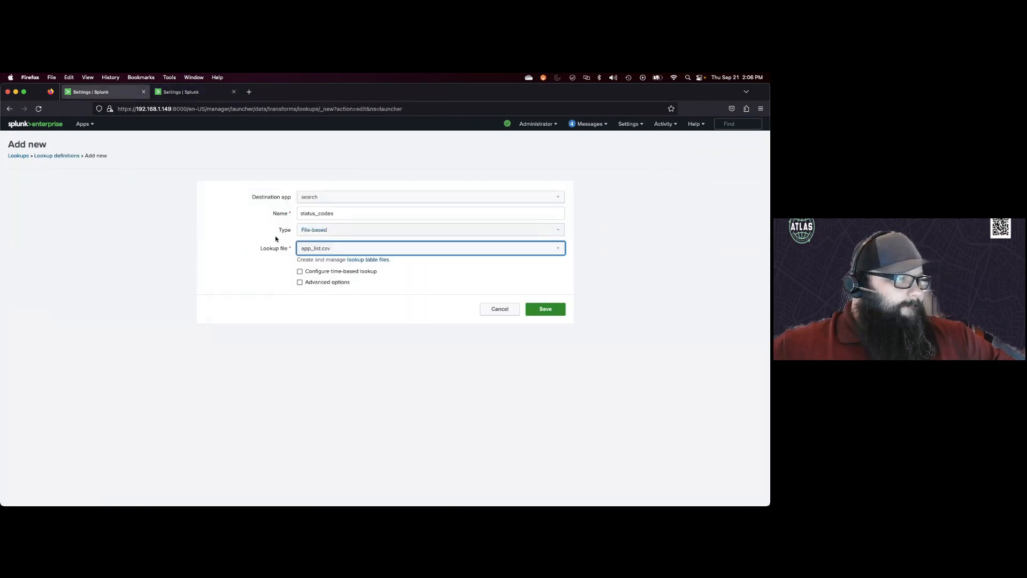
pyautogui.click(363, 247)
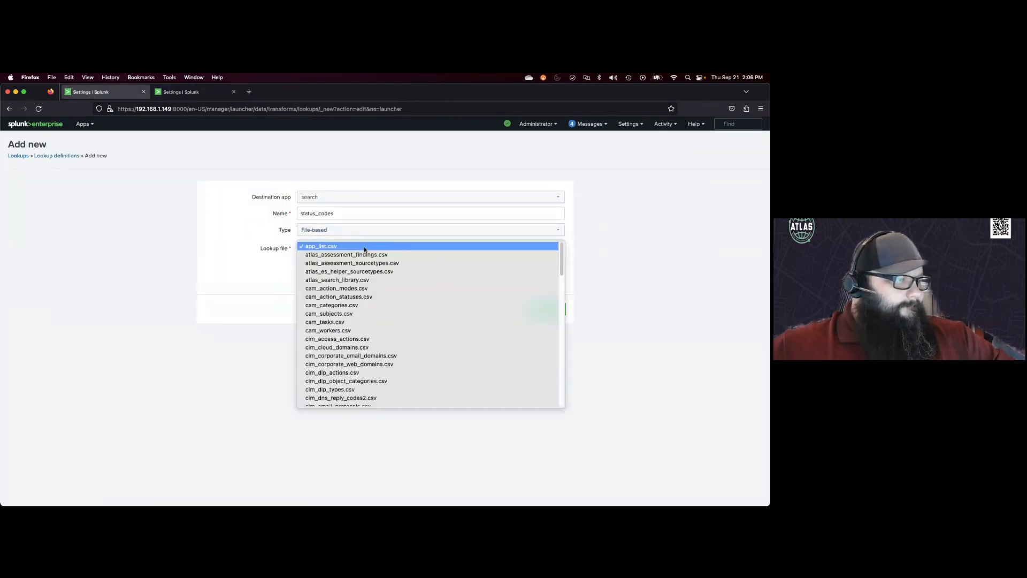
pyautogui.scroll(-5, 373, 365)
pyautogui.scroll(-5, 374, 367)
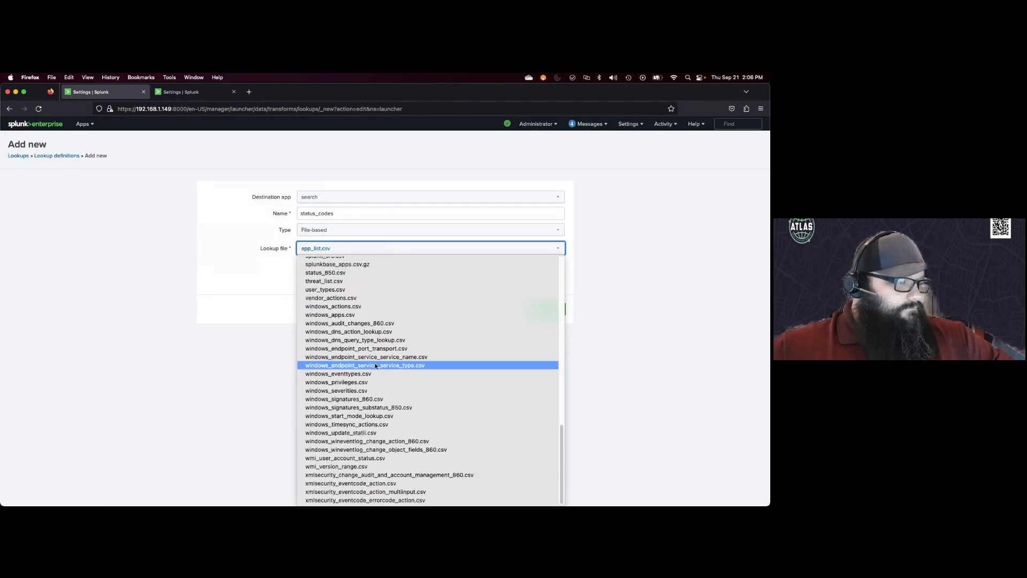
pyautogui.scroll(1, 375, 366)
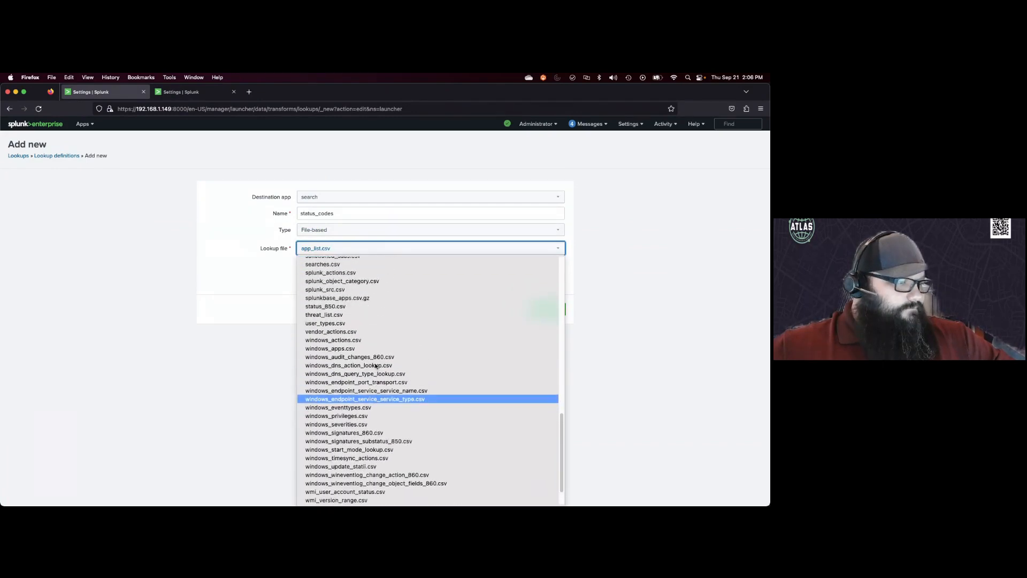
pyautogui.scroll(1, 375, 365)
pyautogui.scroll(-2, 375, 366)
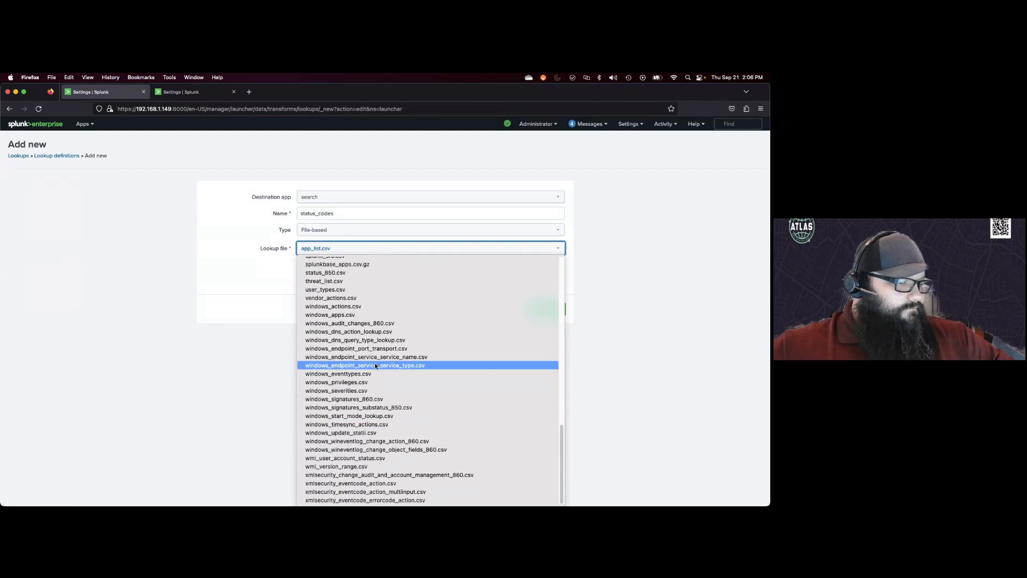
pyautogui.scroll(3, 377, 364)
pyautogui.click(602, 255)
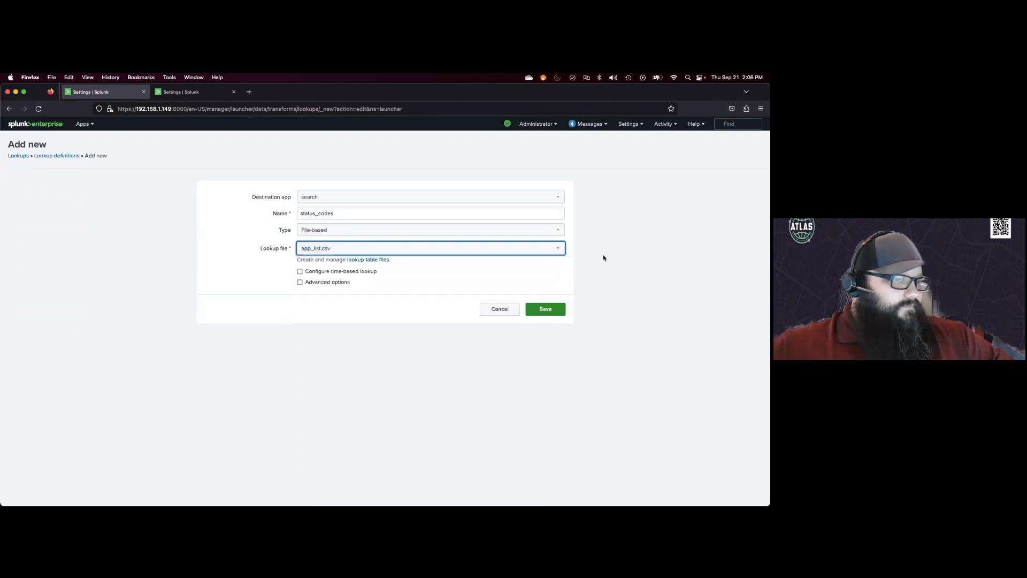
# Step: Reopen a new lookup definition form from Lookup definitions and browse its lookup file list
pyautogui.click(51, 156)
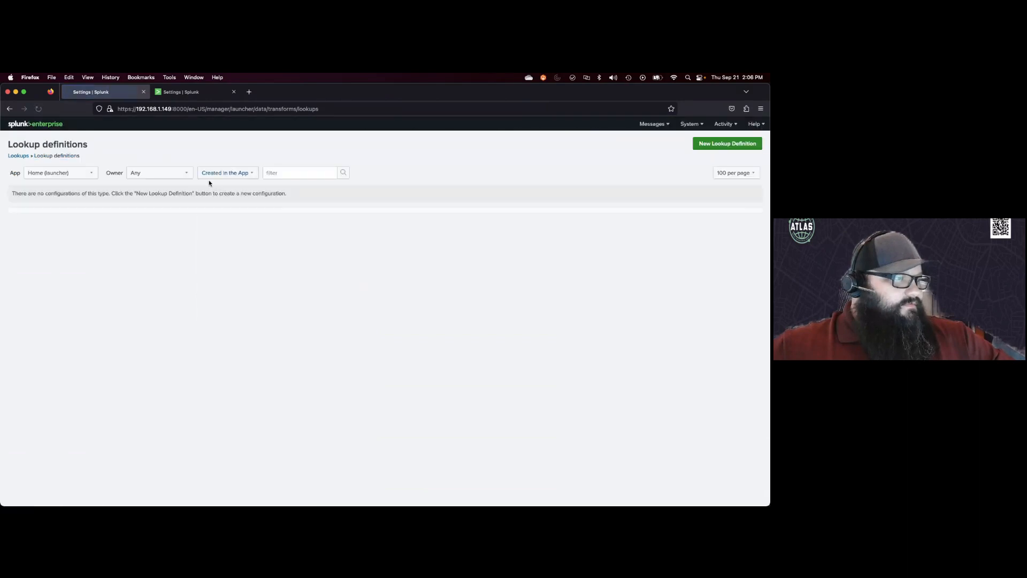
pyautogui.click(722, 144)
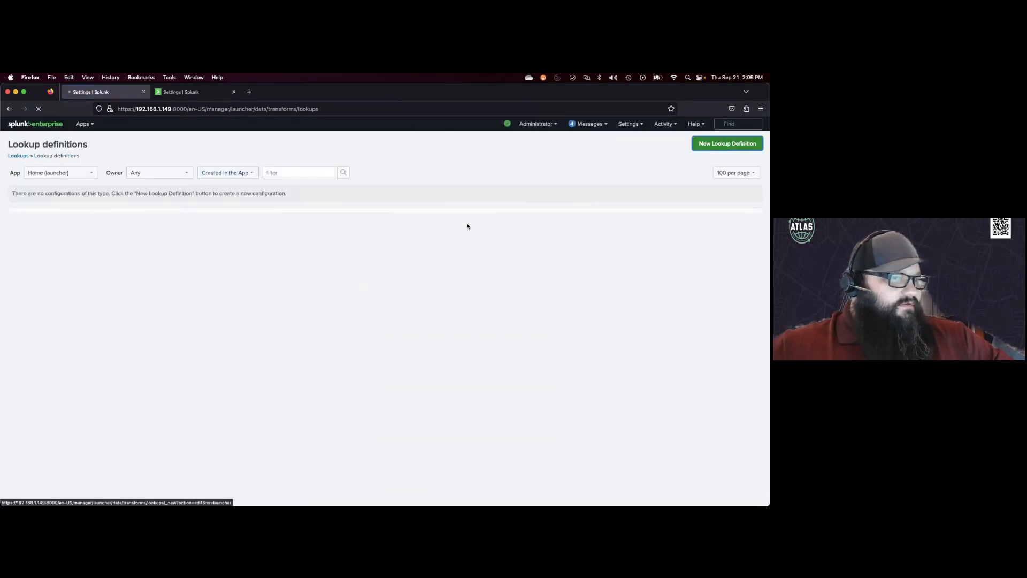
pyautogui.click(339, 248)
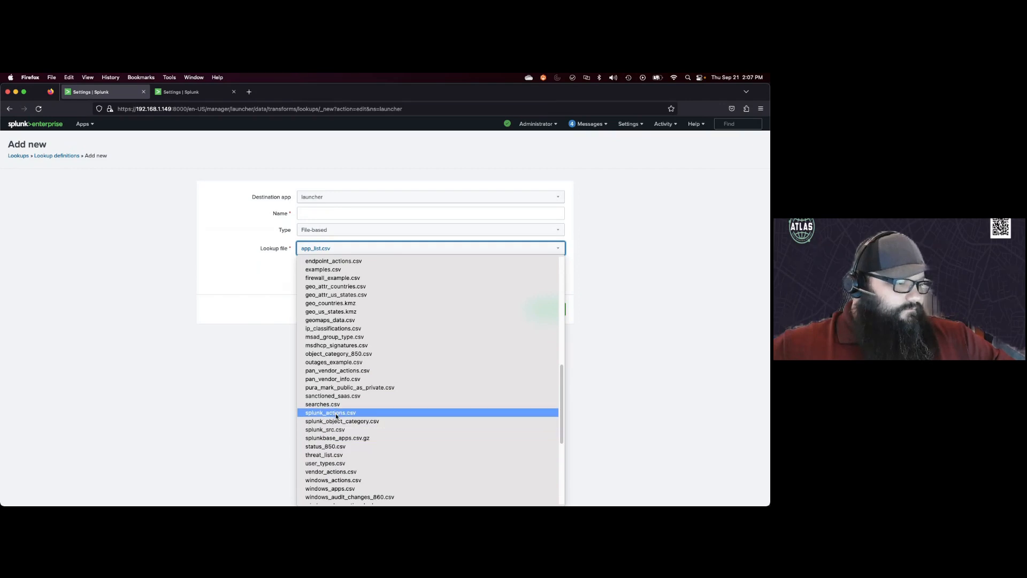
pyautogui.click(661, 304)
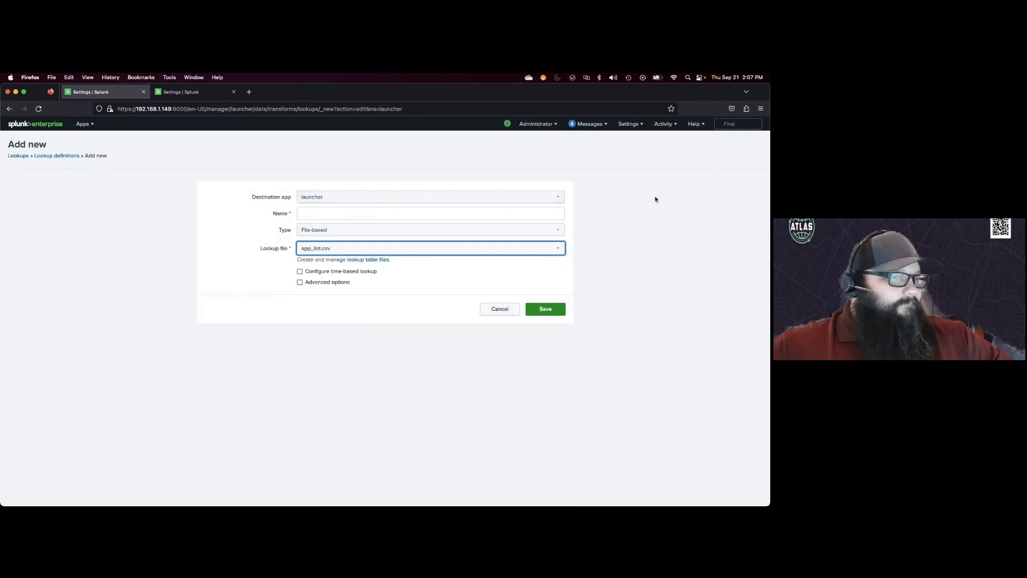
# Step: Delete the uploaded status_codes.csv lookup table file in the other tab
pyautogui.click(182, 92)
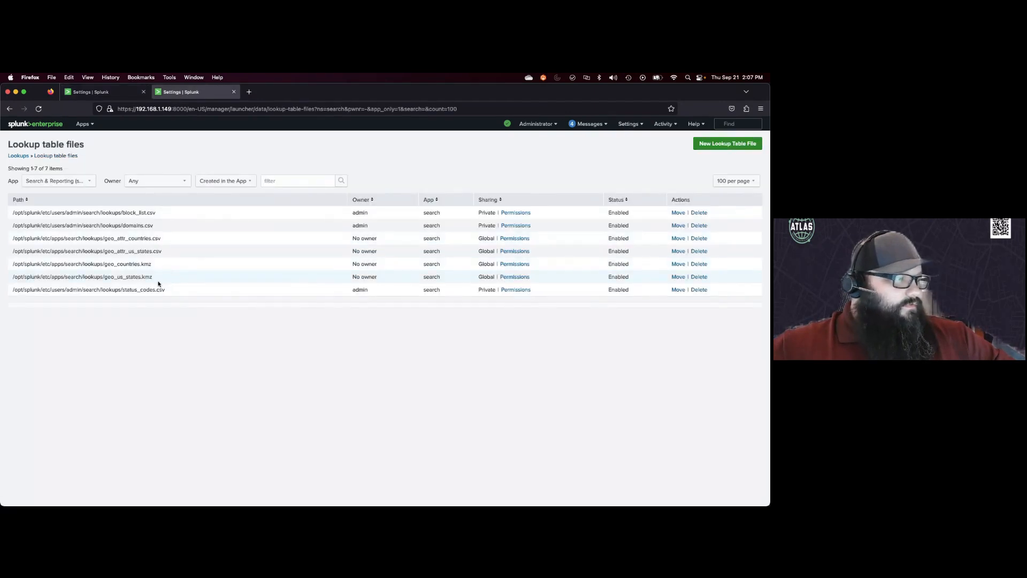
pyautogui.click(698, 290)
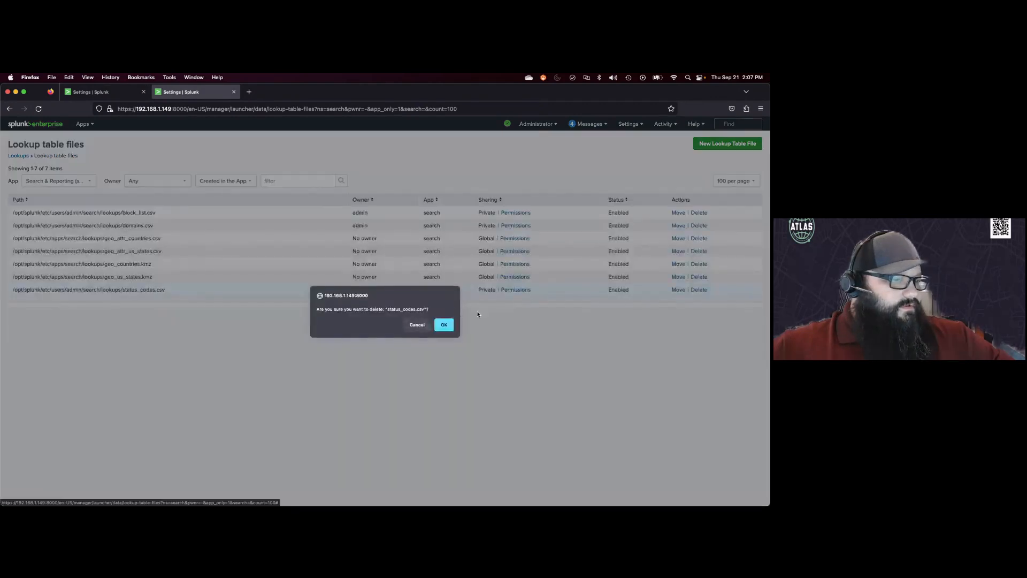
pyautogui.click(438, 325)
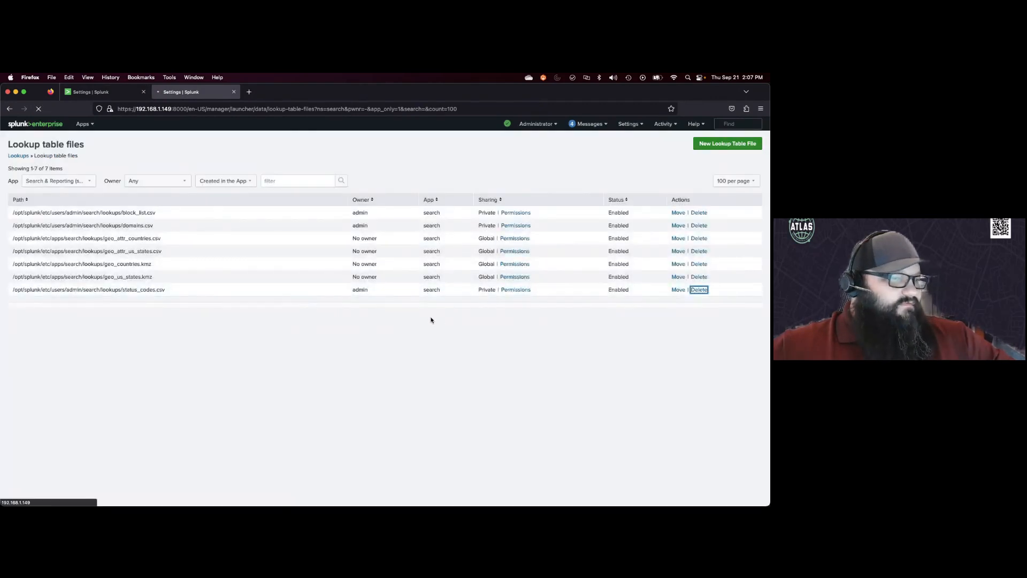
# Step: Start a new lookup table file in the search app and select status_codes.csv for upload
pyautogui.click(715, 146)
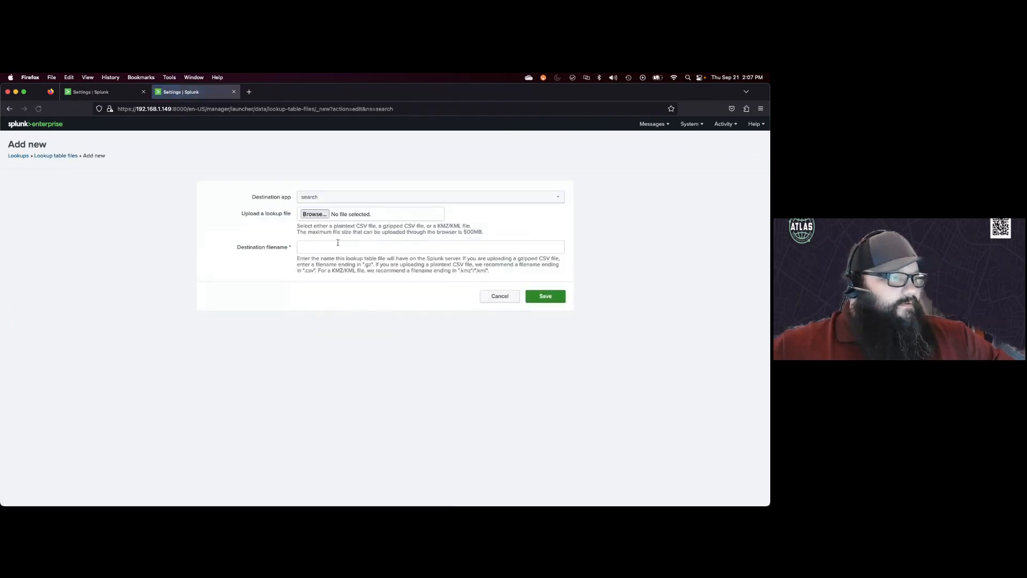
pyautogui.click(324, 201)
pyautogui.click(322, 200)
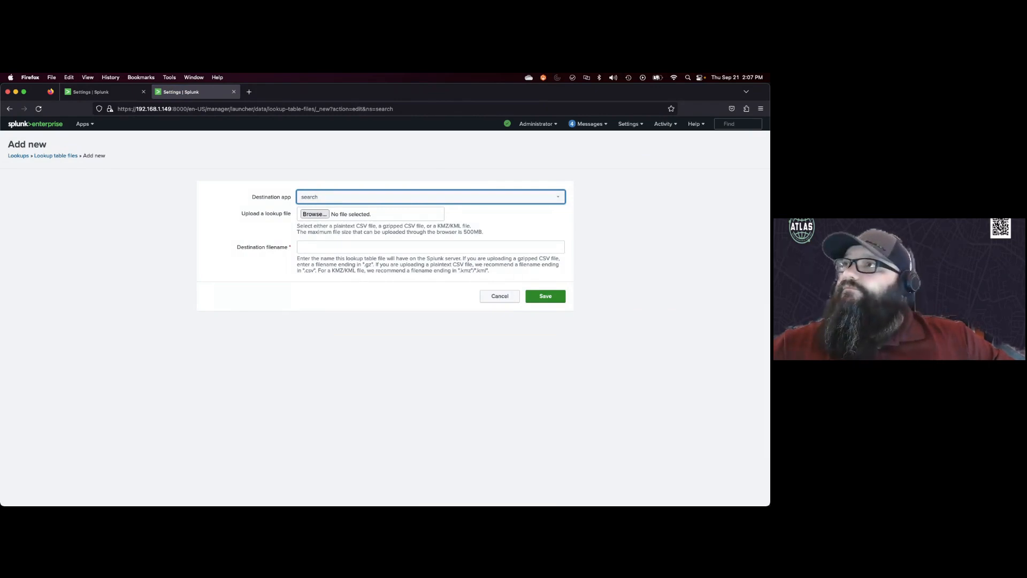
pyautogui.moveTo(376, 167); pyautogui.dragTo(383, 222)
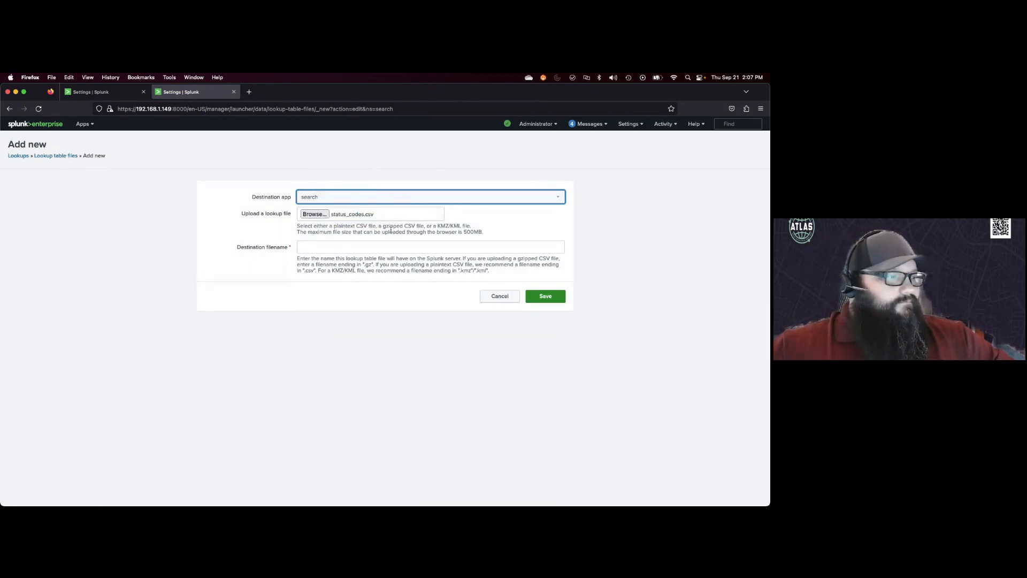
# Step: Name the destination file status_codes2.csv and save the new lookup table file
pyautogui.click(335, 246)
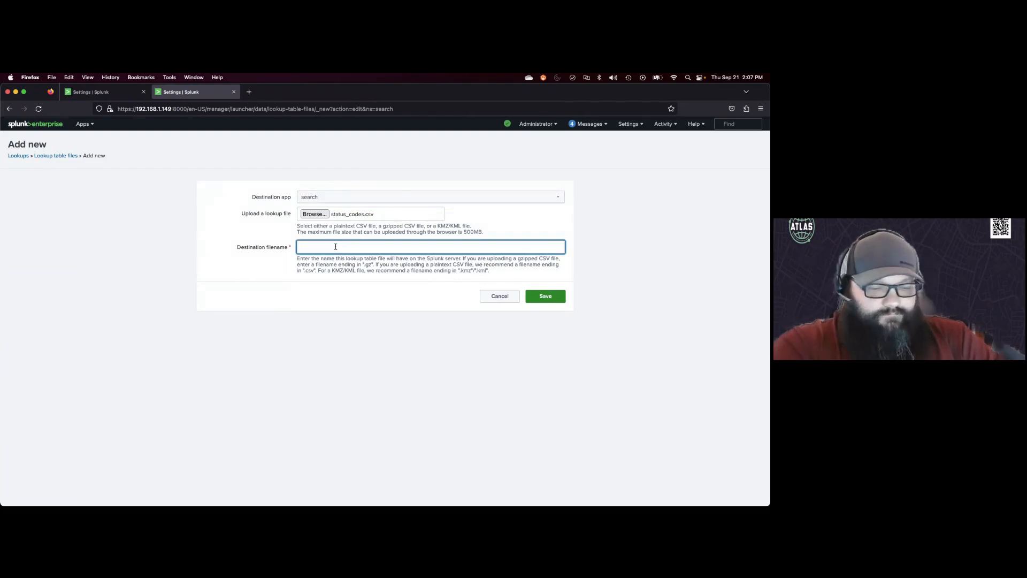
pyautogui.write('Status')
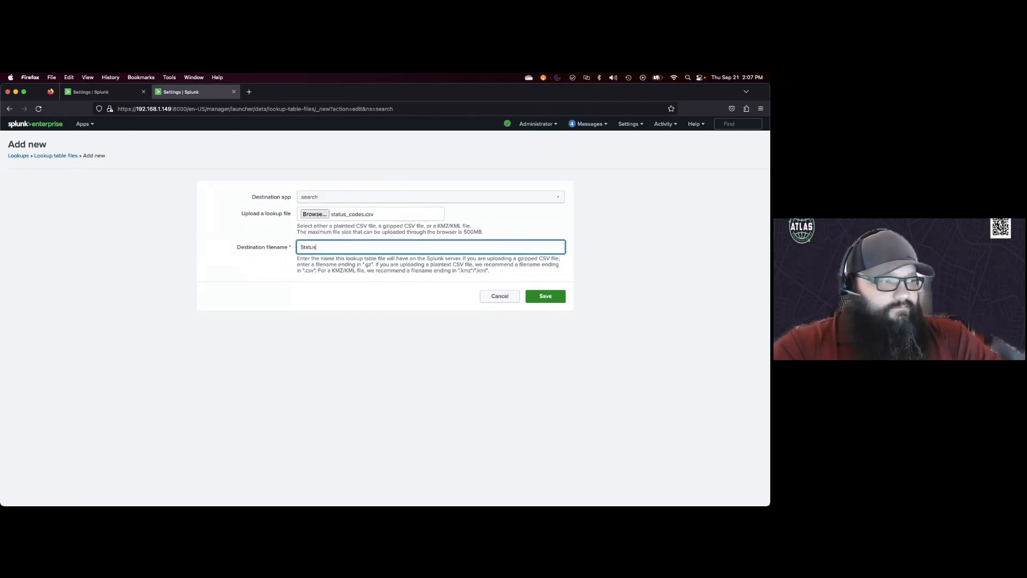
pyautogui.press('BackSpace')
pyautogui.write('status_codes')
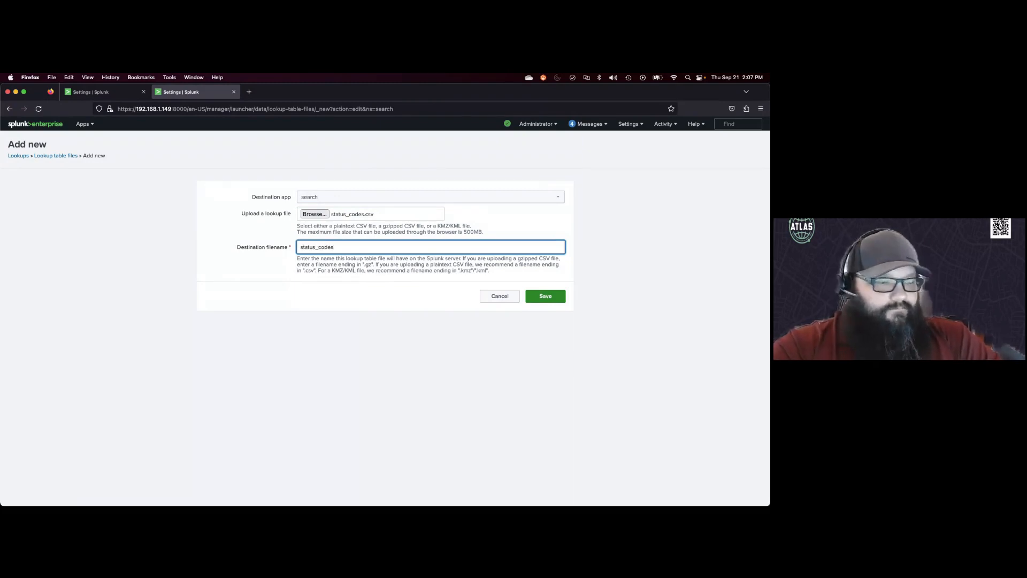
pyautogui.write('2.')
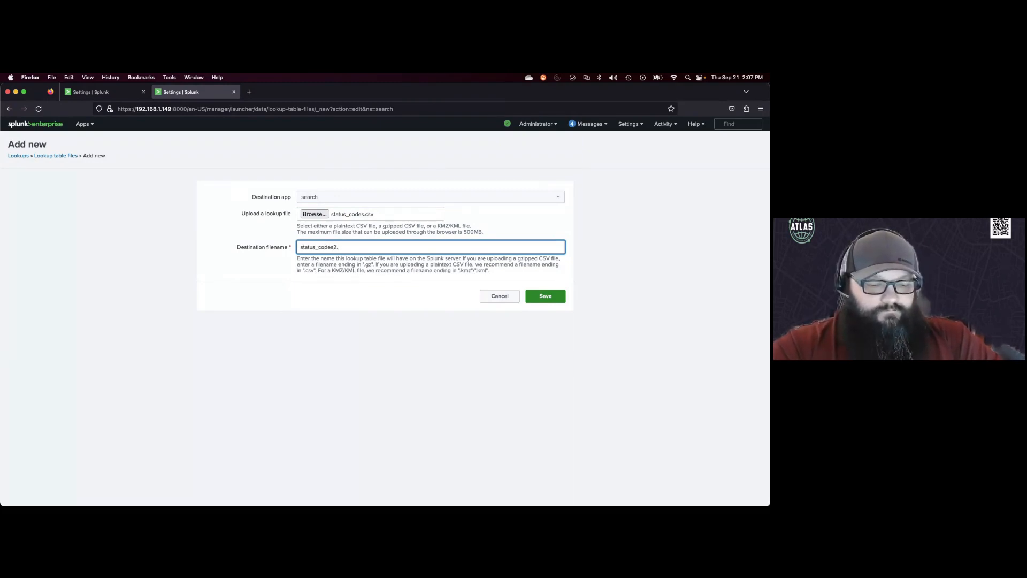
pyautogui.write('cvs')
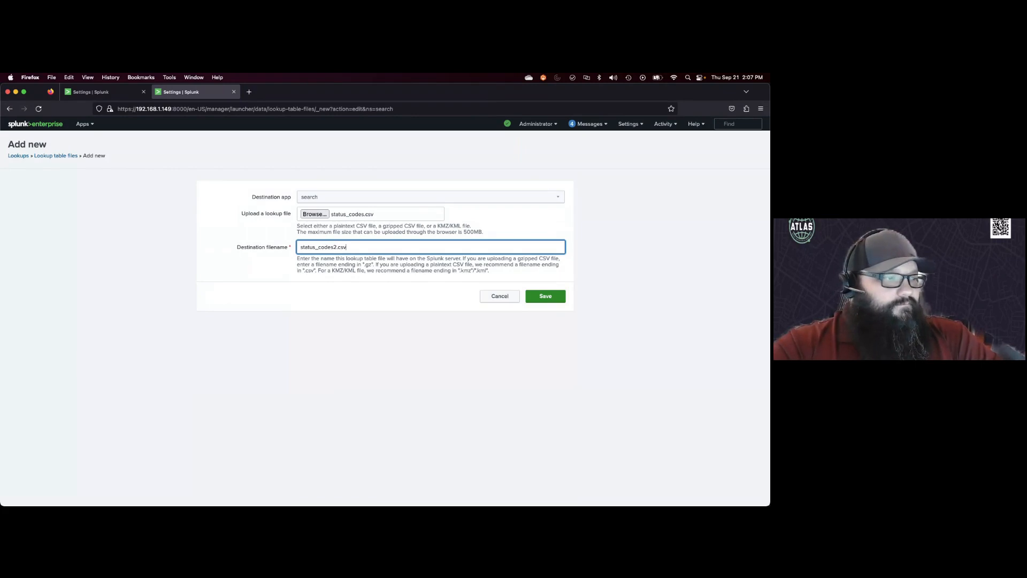
pyautogui.press('BackSpace')
pyautogui.press('BackSpace')
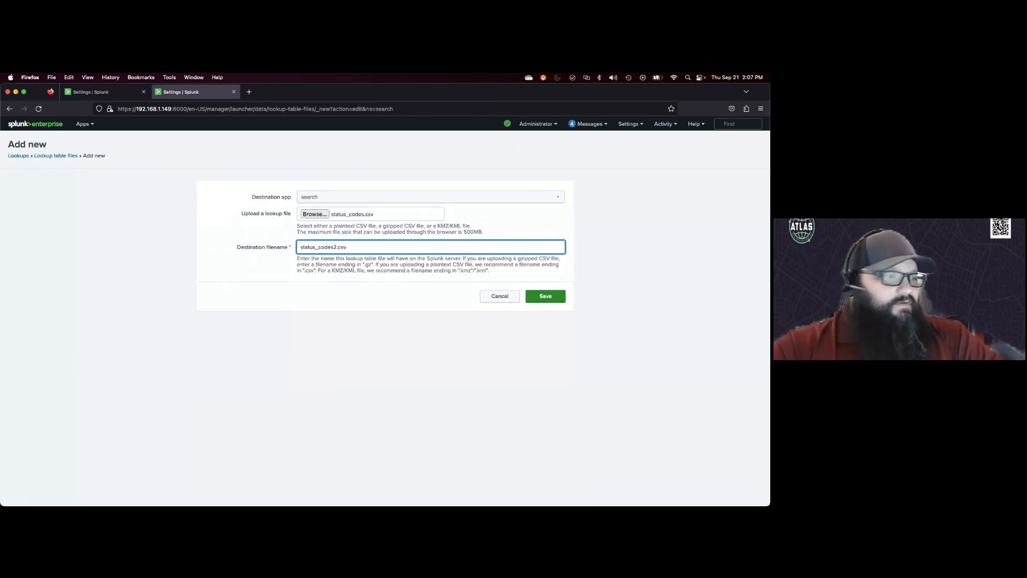
pyautogui.write('sv')
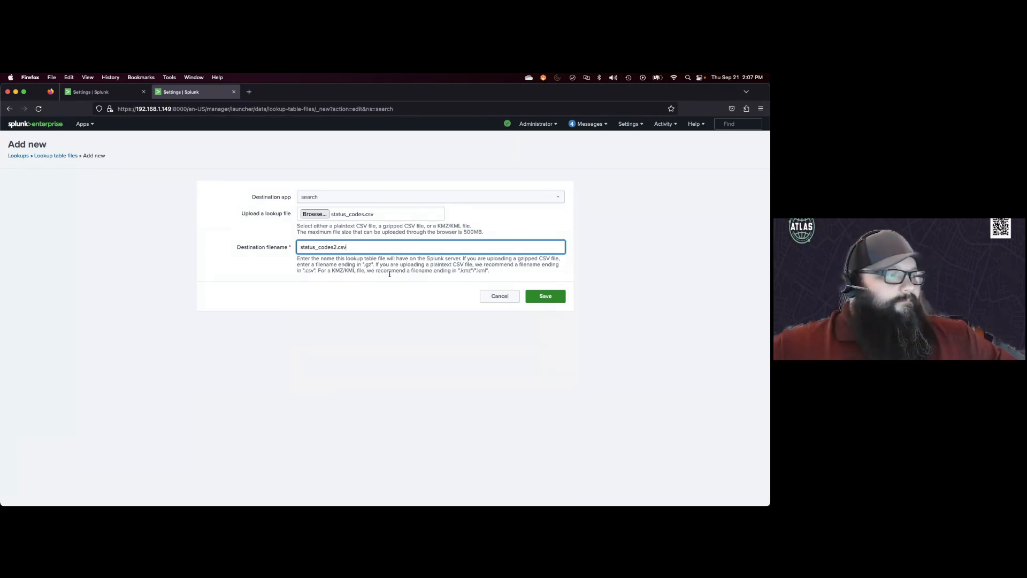
pyautogui.click(545, 297)
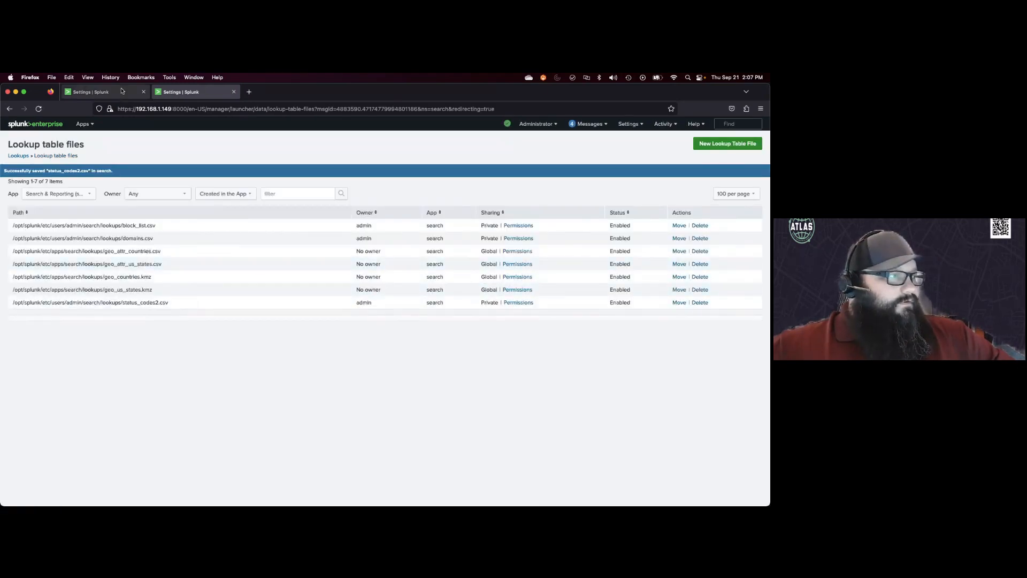
# Step: Browse the lookup file list in the new lookup definition form
pyautogui.click(102, 91)
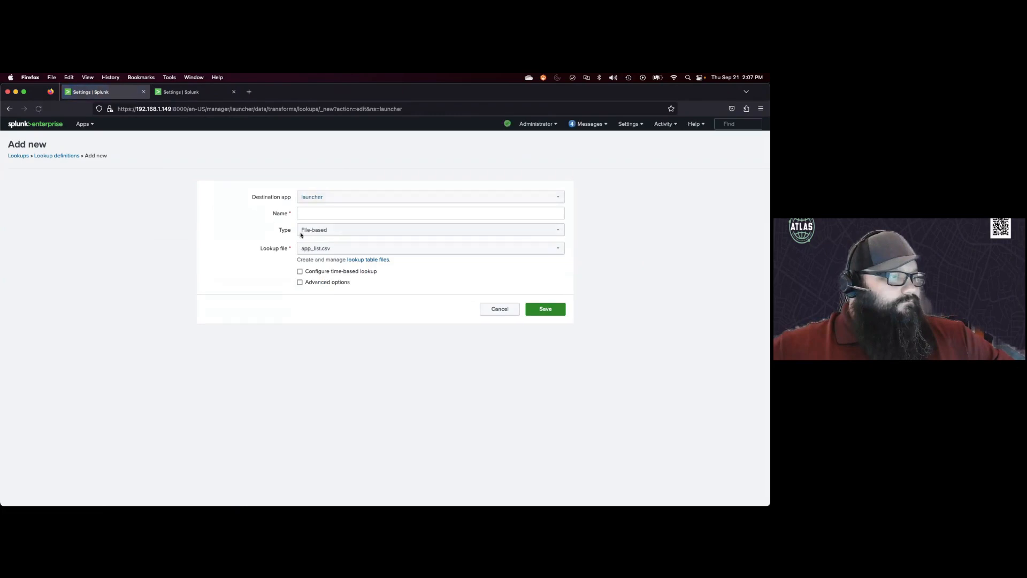
pyautogui.click(354, 249)
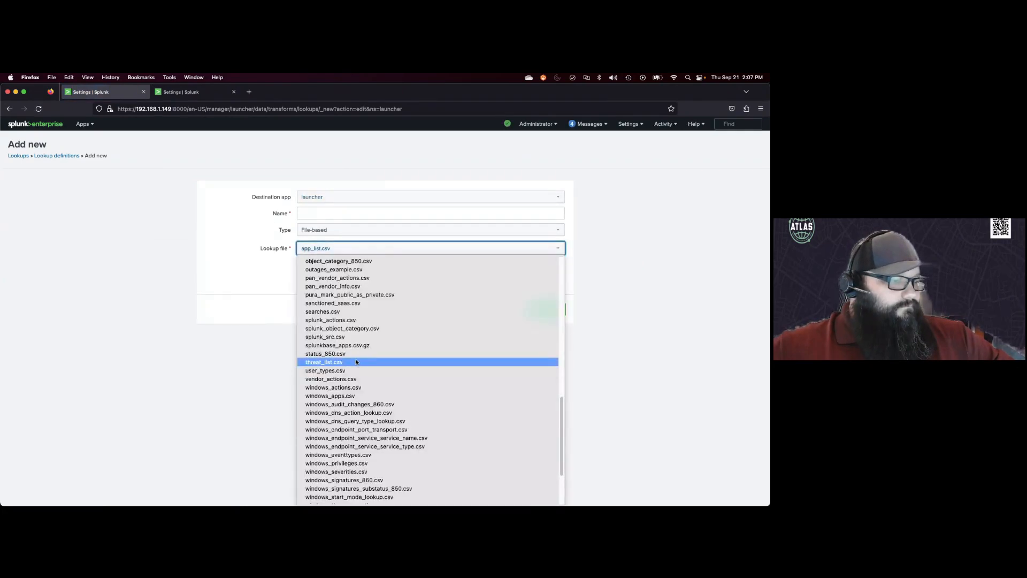
pyautogui.scroll(-3, 358, 370)
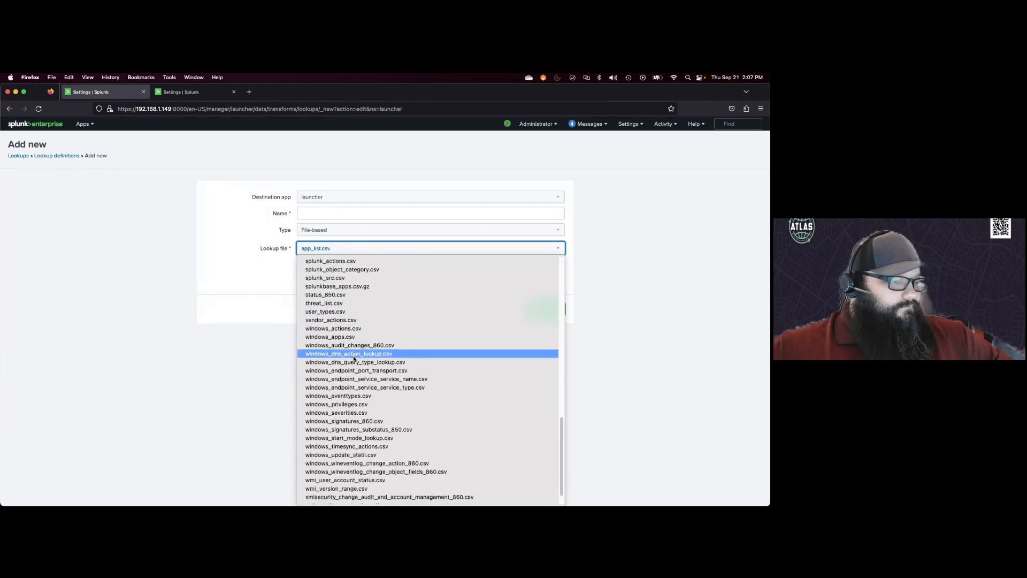
pyautogui.scroll(5, 354, 358)
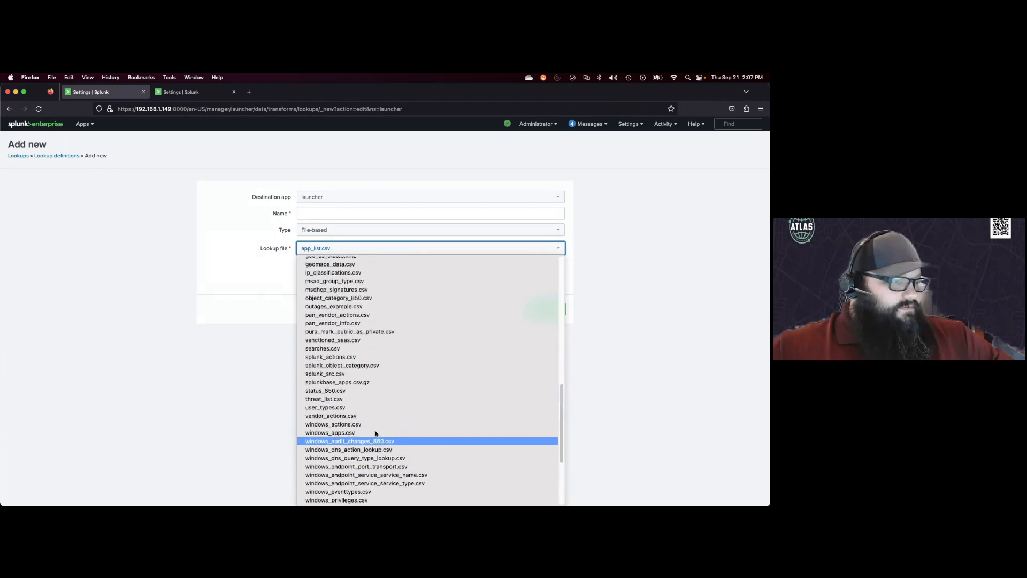
pyautogui.scroll(1, 376, 435)
pyautogui.scroll(20, 375, 431)
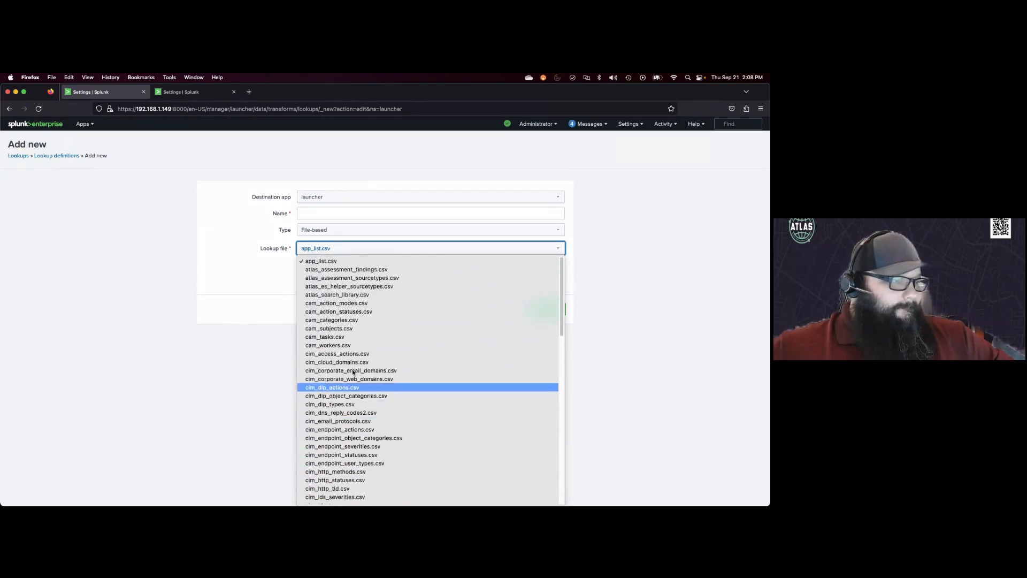
pyautogui.click(333, 250)
# Step: Set the definition's destination app to search and browse the lookup file list again
pyautogui.click(332, 232)
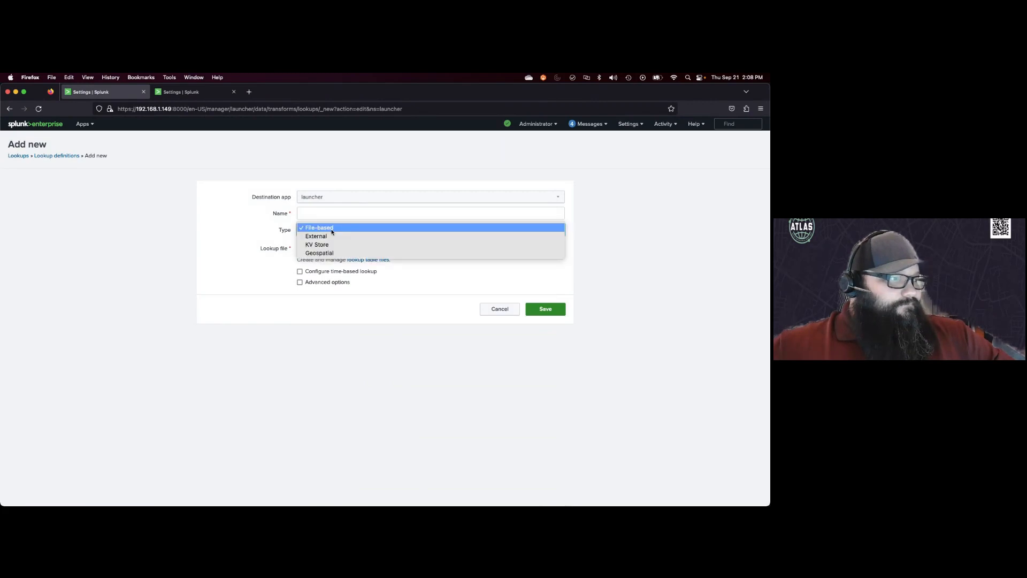
pyautogui.click(273, 227)
pyautogui.click(321, 198)
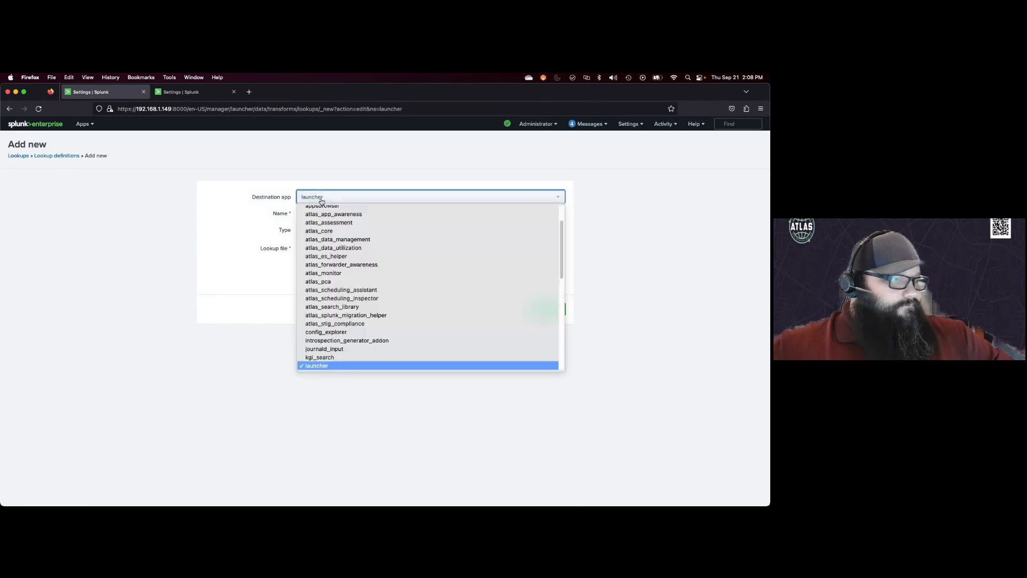
pyautogui.click(342, 399)
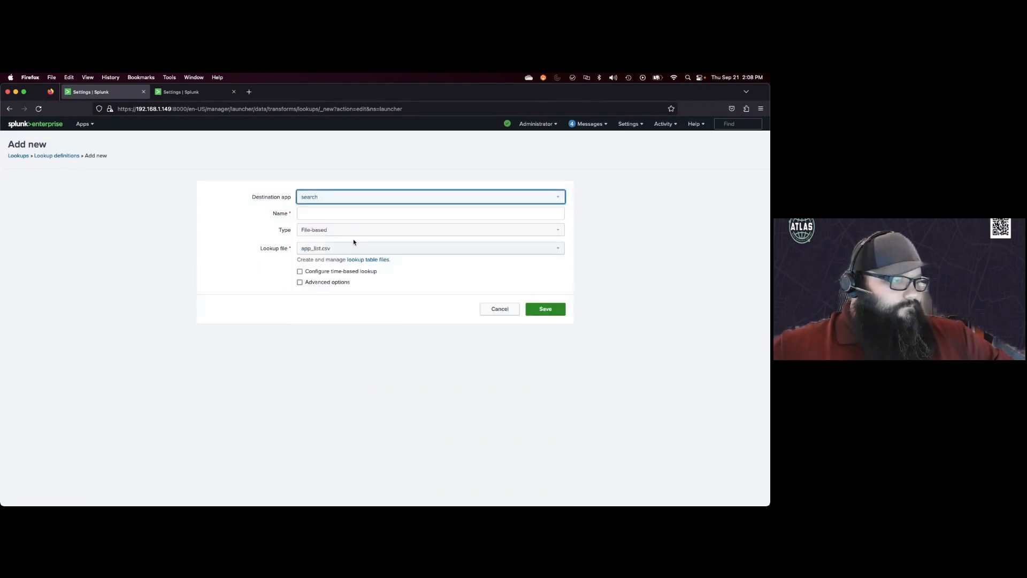
pyautogui.click(353, 248)
pyautogui.scroll(-10, 349, 327)
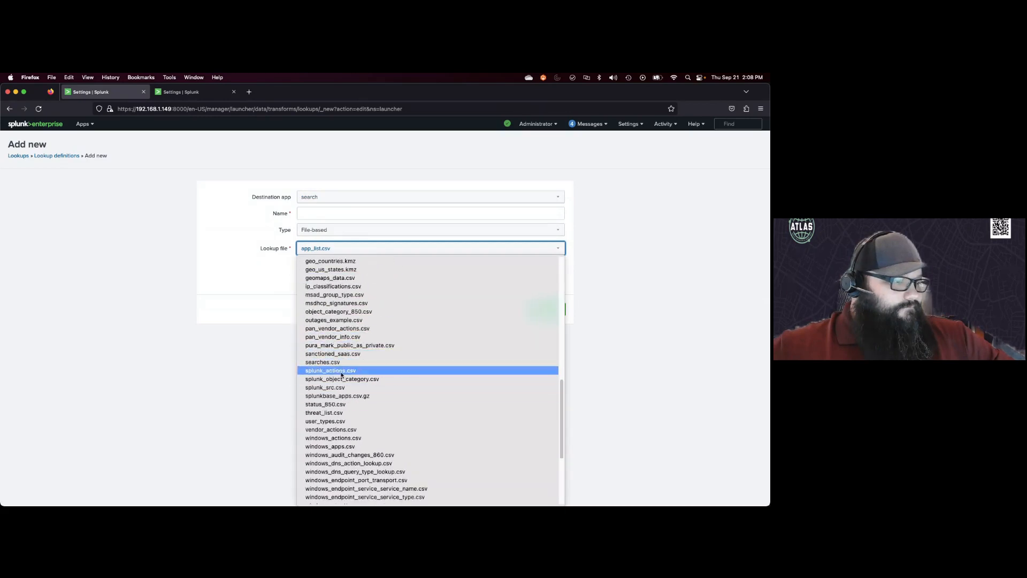
pyautogui.click(263, 298)
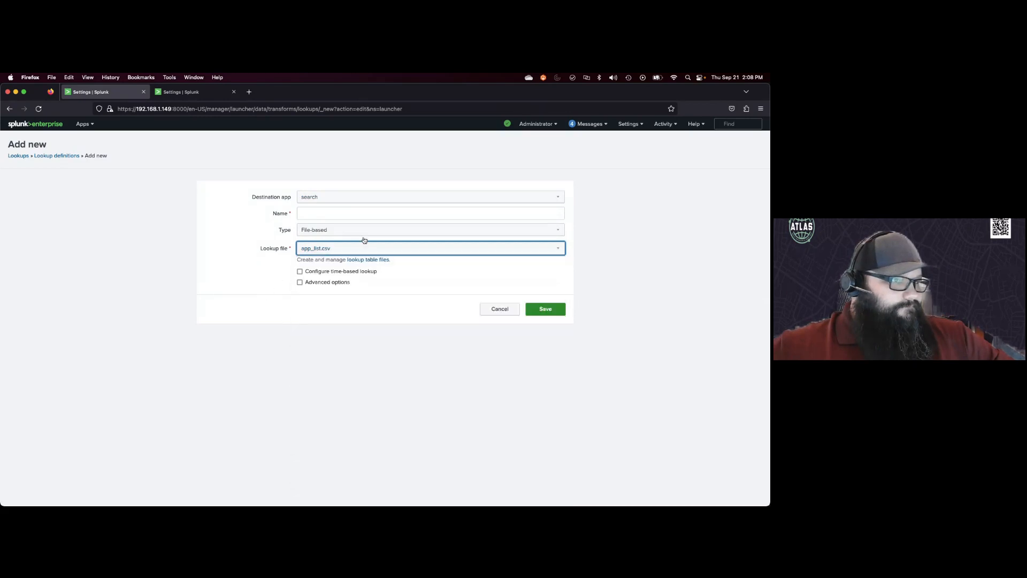
pyautogui.click(600, 249)
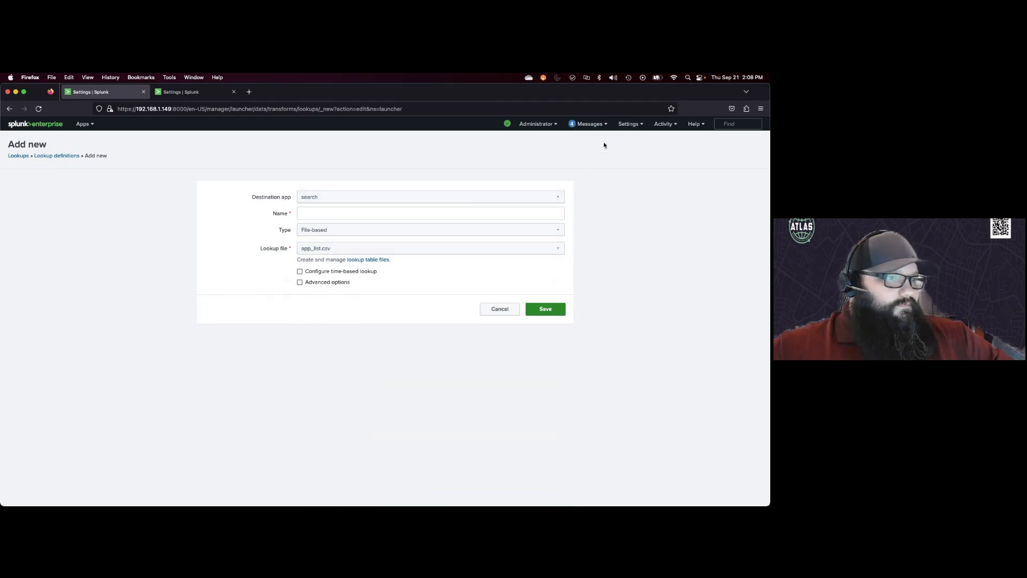
# Step: Share the status_codes2.csv lookup table file with all apps and save its permissions
pyautogui.click(181, 92)
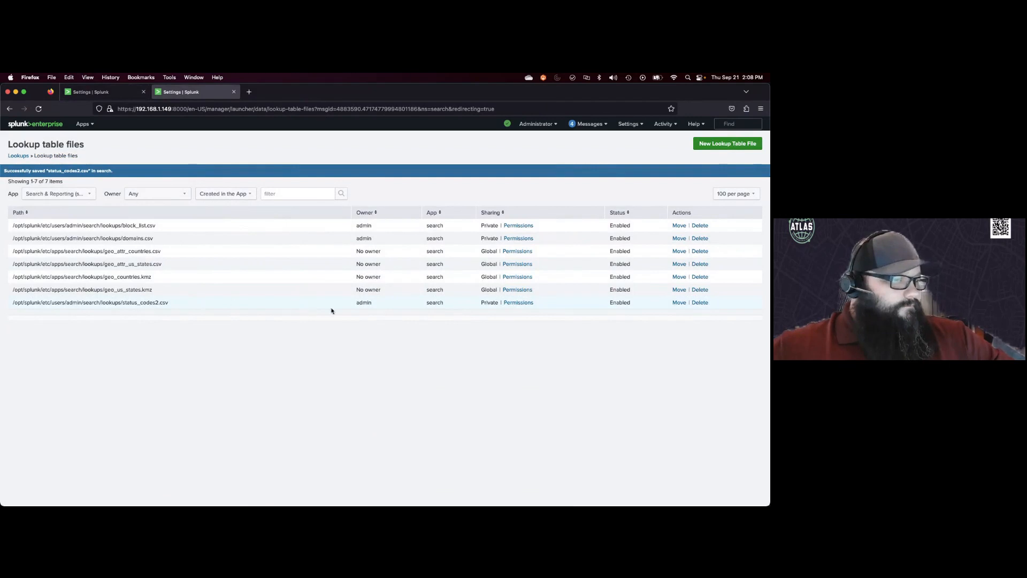
pyautogui.click(516, 302)
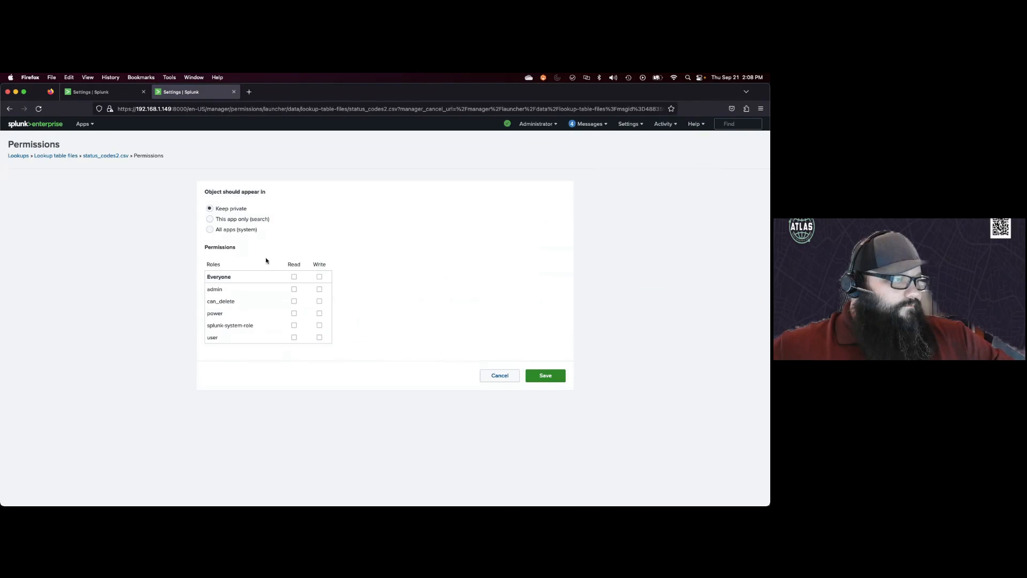
pyautogui.click(209, 229)
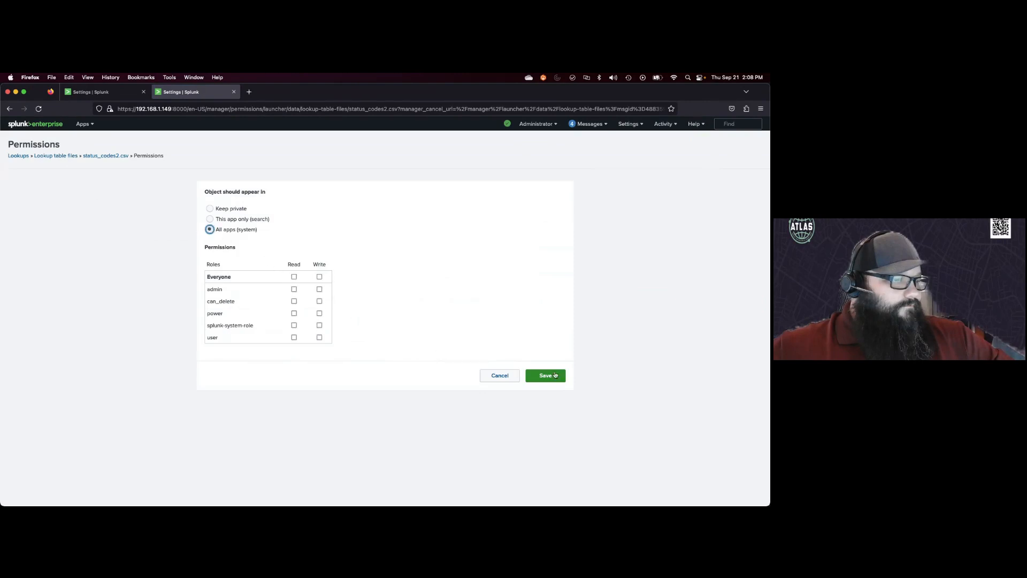
pyautogui.click(545, 375)
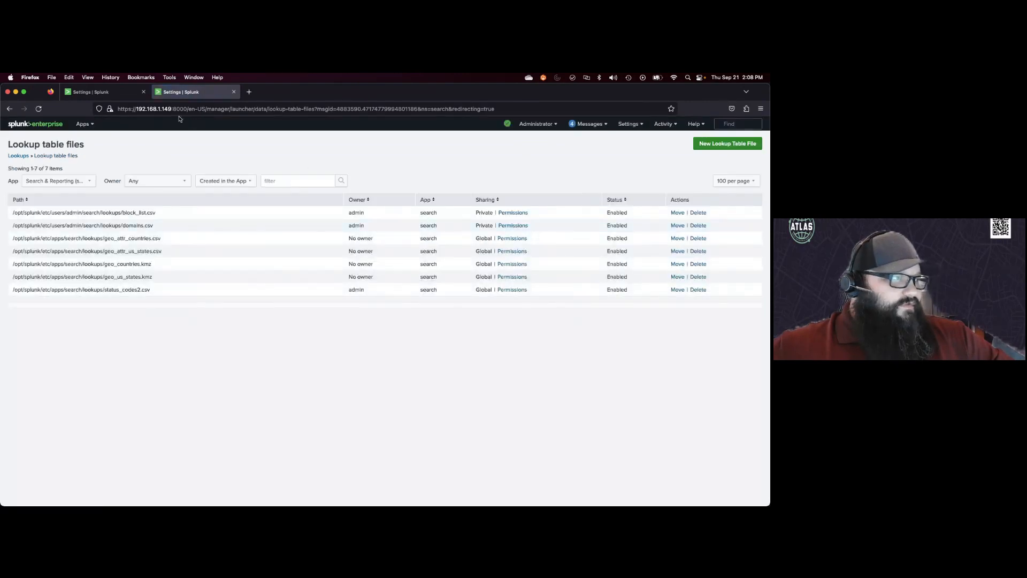
# Step: Reload the lookup definition form, pick status_codes2.csv as the lookup file and search as destination app
pyautogui.hotkey('ctrl', 'Tab')
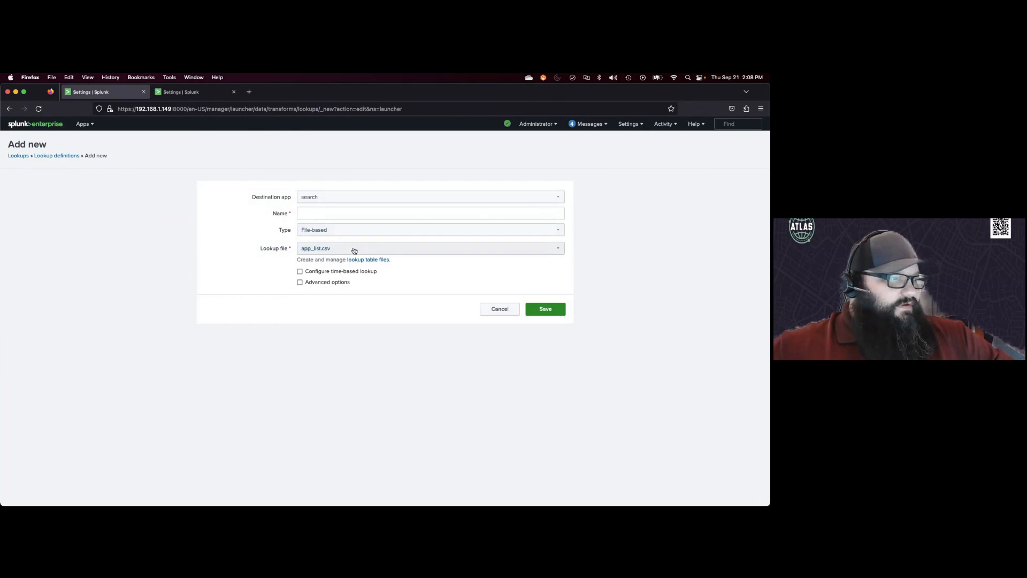
pyautogui.click(38, 108)
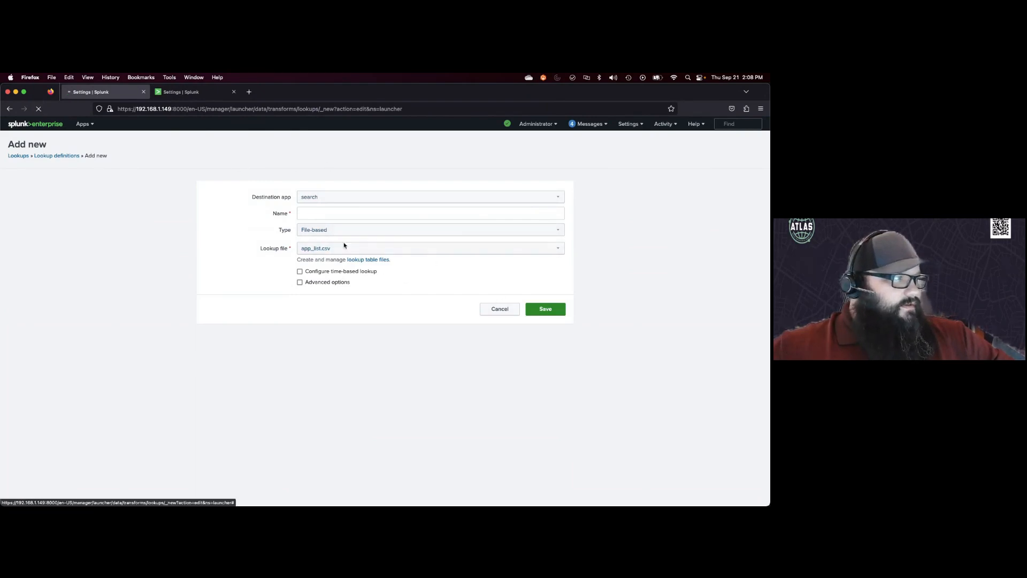
pyautogui.click(445, 252)
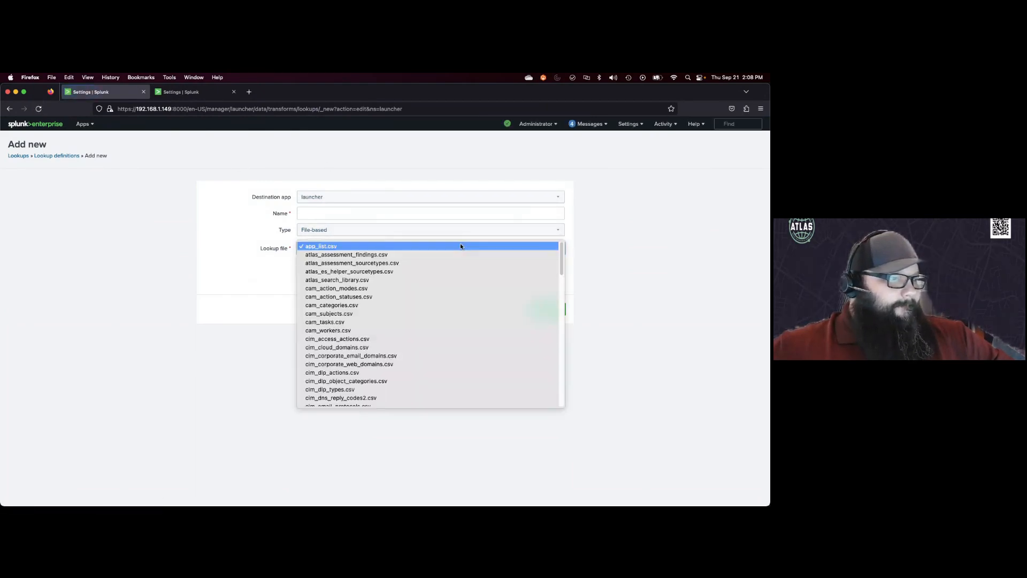
pyautogui.scroll(-5, 440, 408)
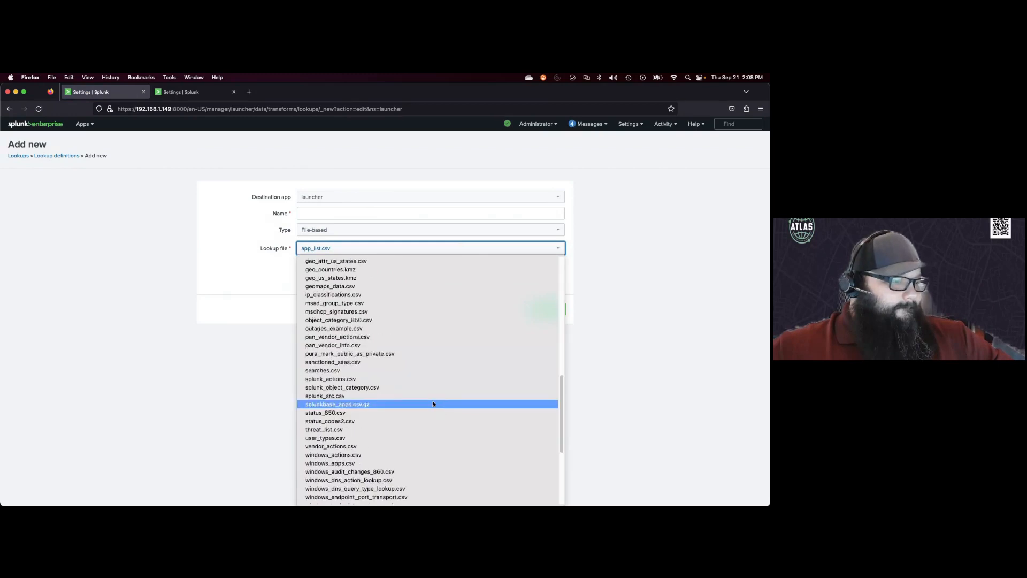
pyautogui.click(341, 423)
pyautogui.click(325, 197)
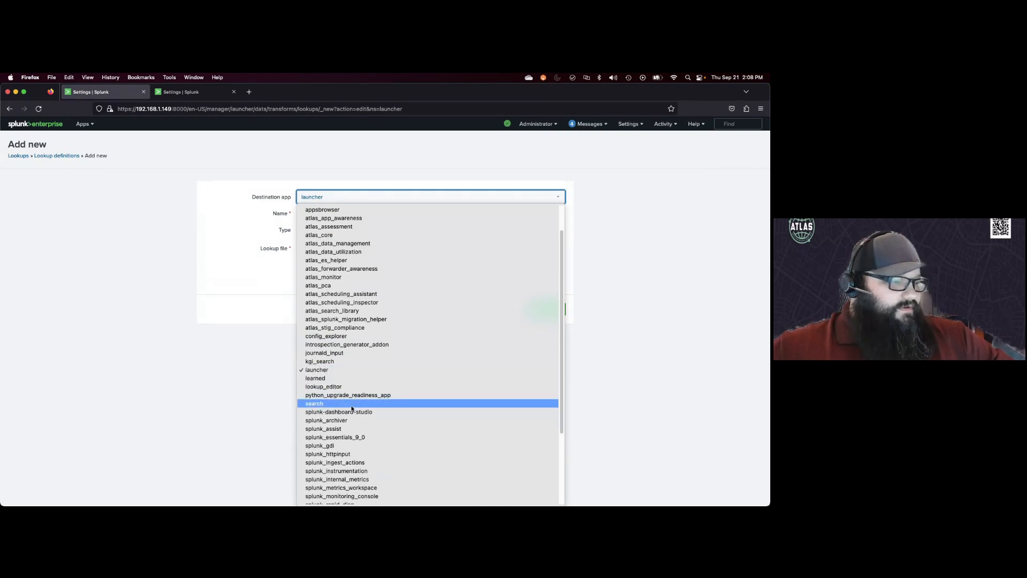
pyautogui.click(351, 405)
# Step: Name the lookup definition status_codes2 and save it
pyautogui.click(331, 214)
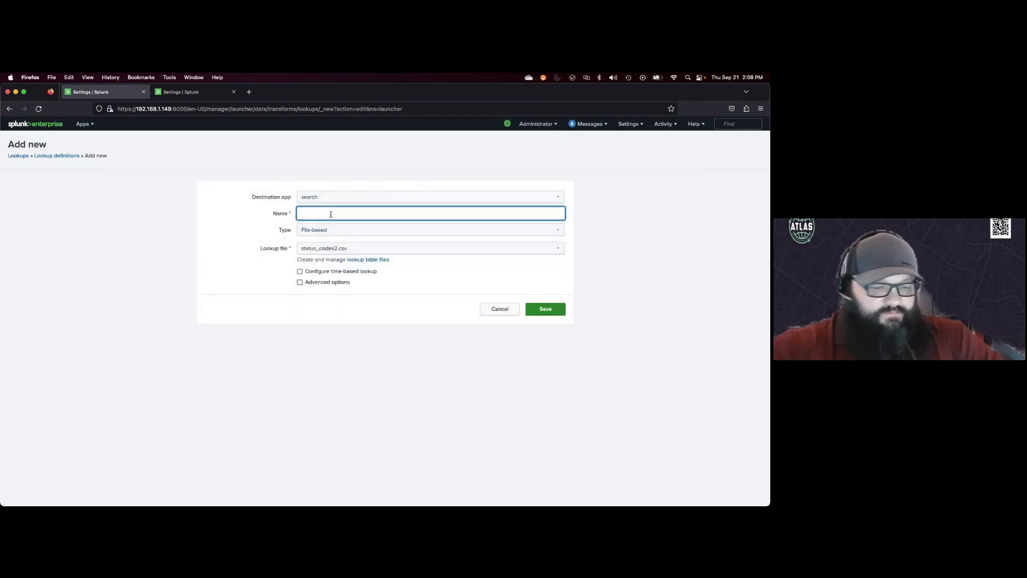
pyautogui.write('status')
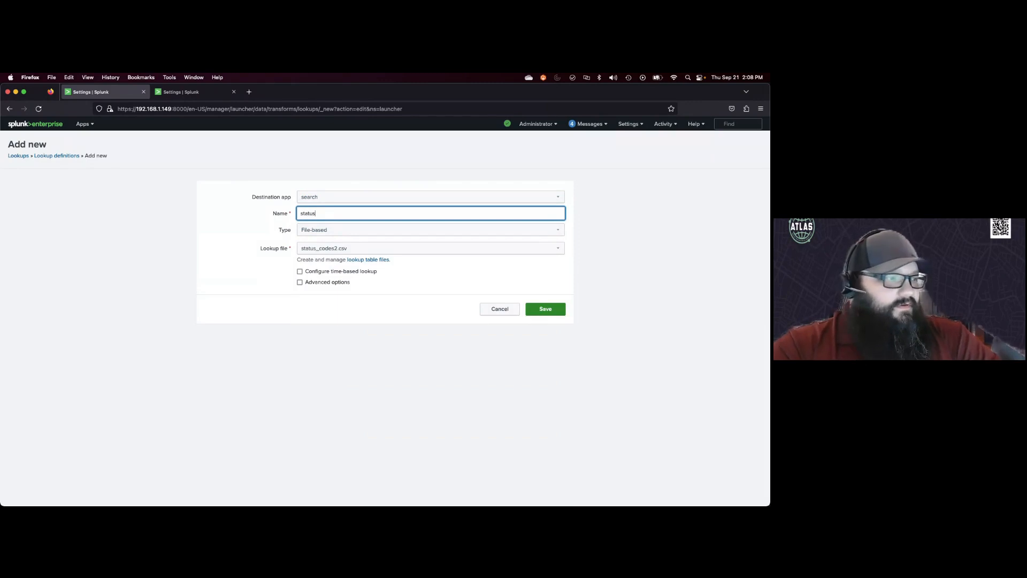
pyautogui.write('_cvoo')
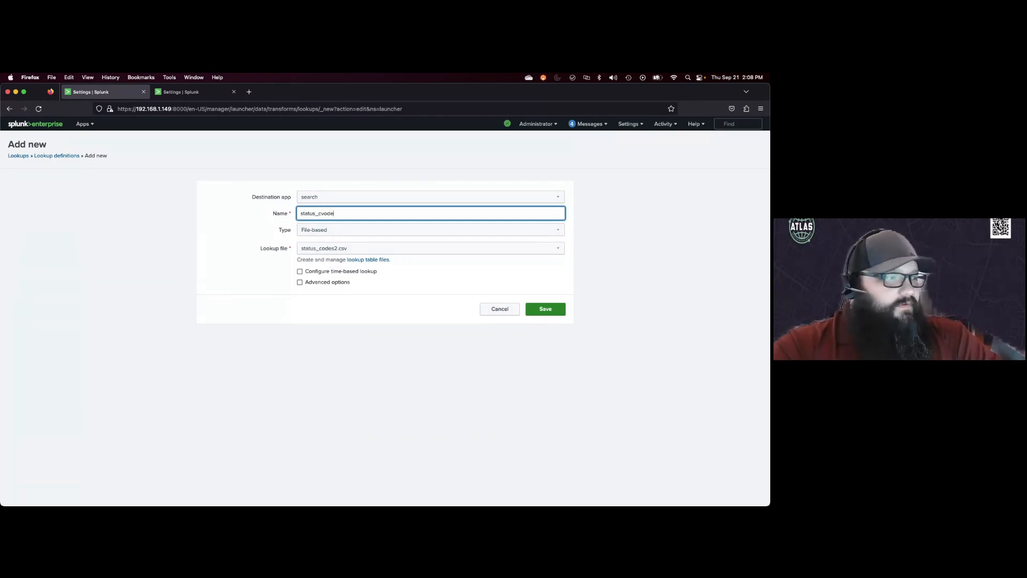
pyautogui.write('oces')
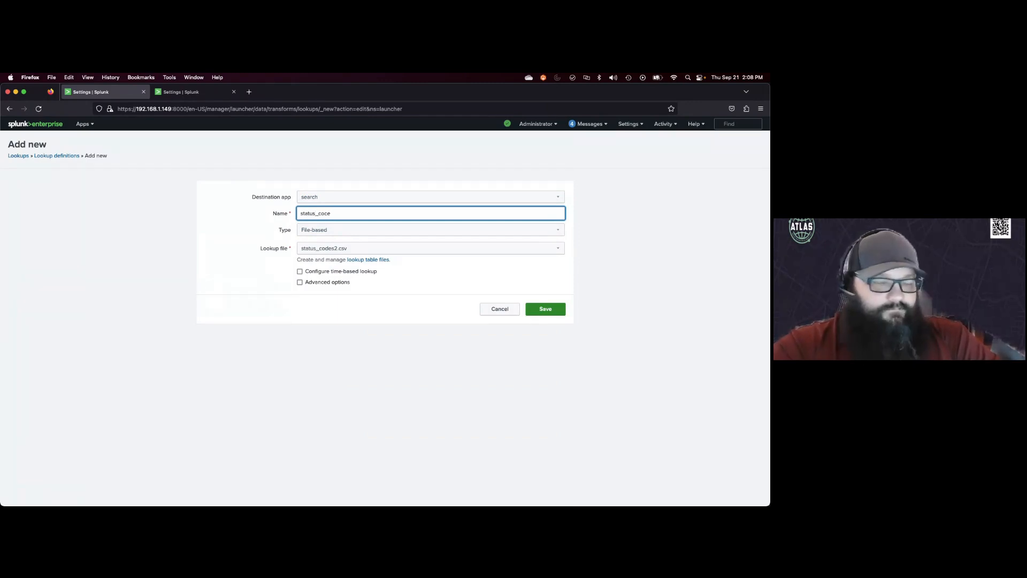
pyautogui.press('BackSpace')
pyautogui.press('BackSpace')
pyautogui.press('BackSpace')
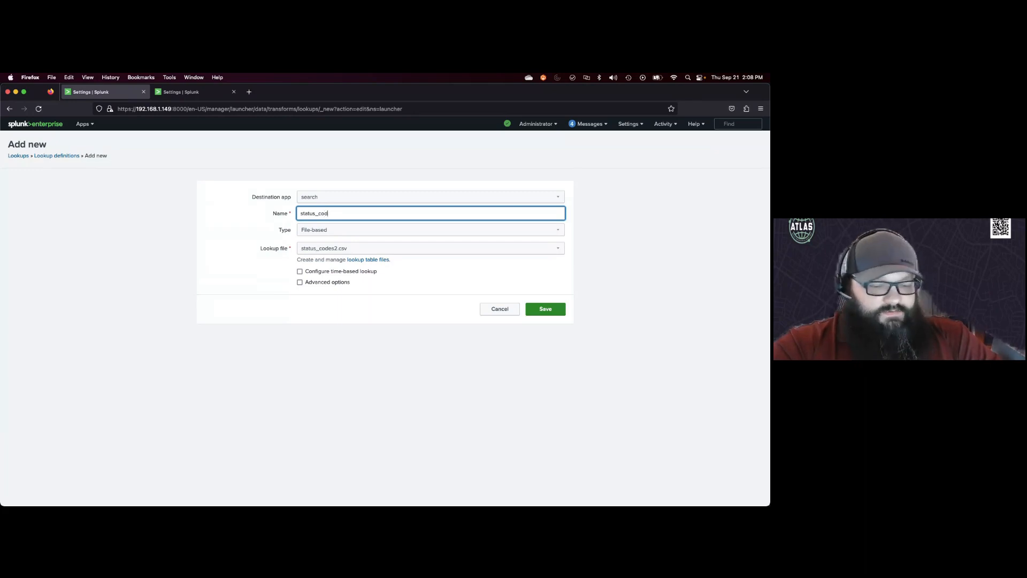
pyautogui.write('des')
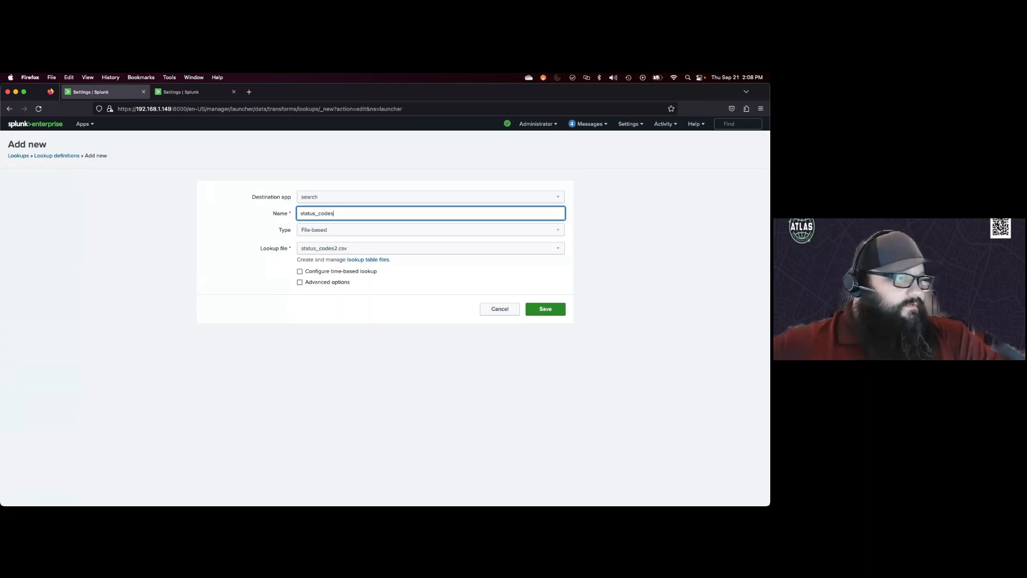
pyautogui.write('2')
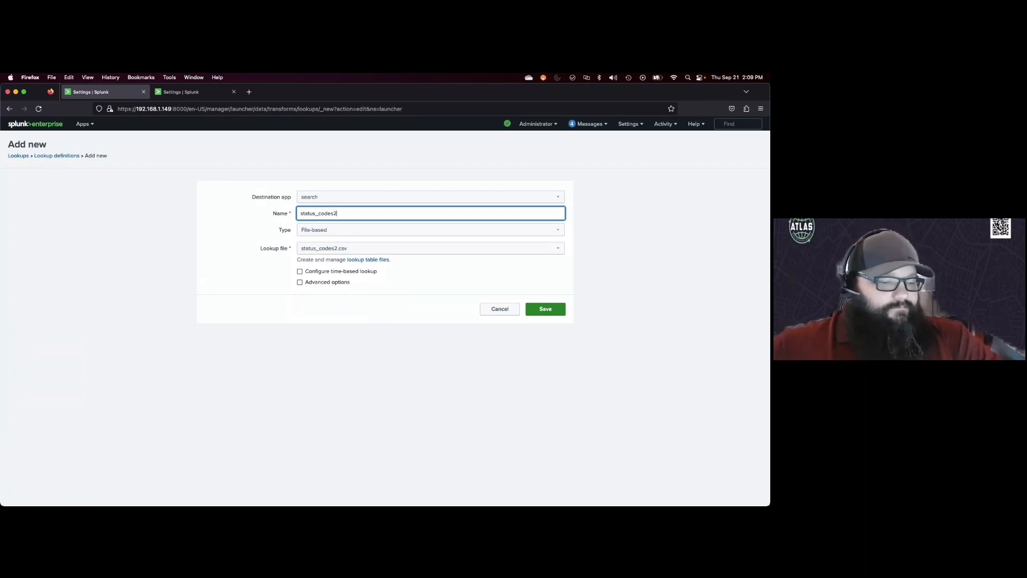
pyautogui.click(532, 311)
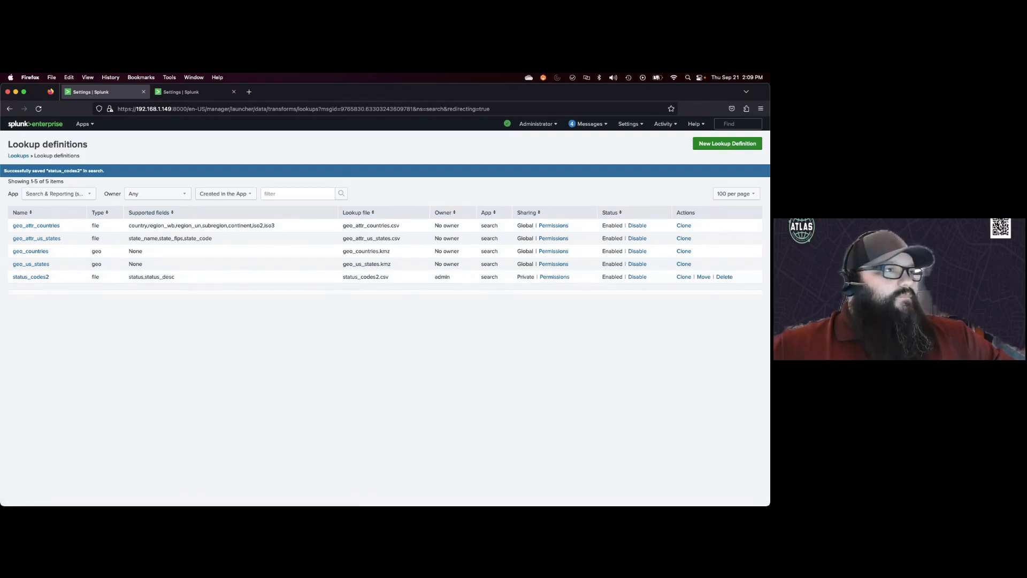
# Step: Open the Search & Reporting app in the other tab
pyautogui.click(189, 94)
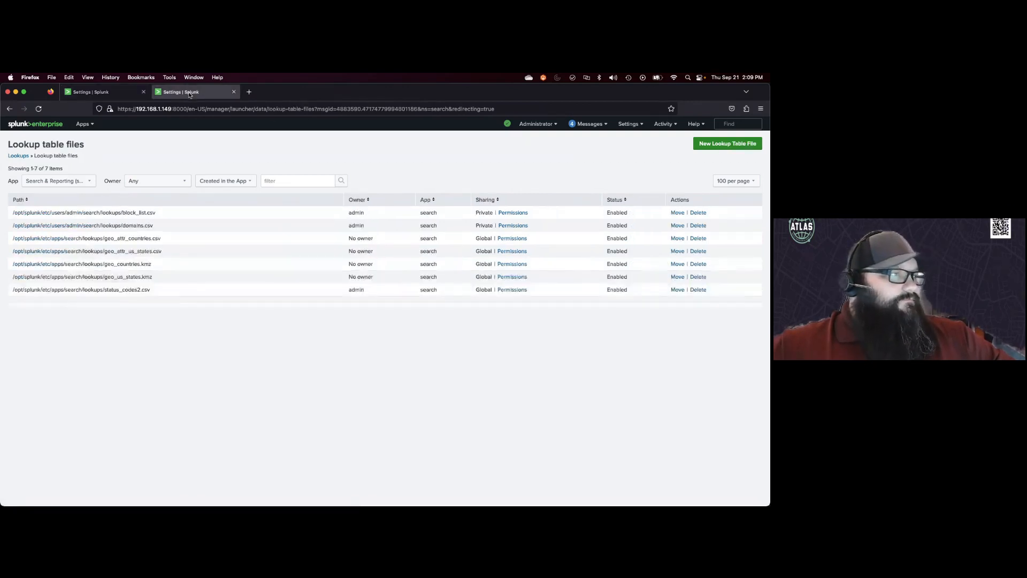
pyautogui.click(83, 124)
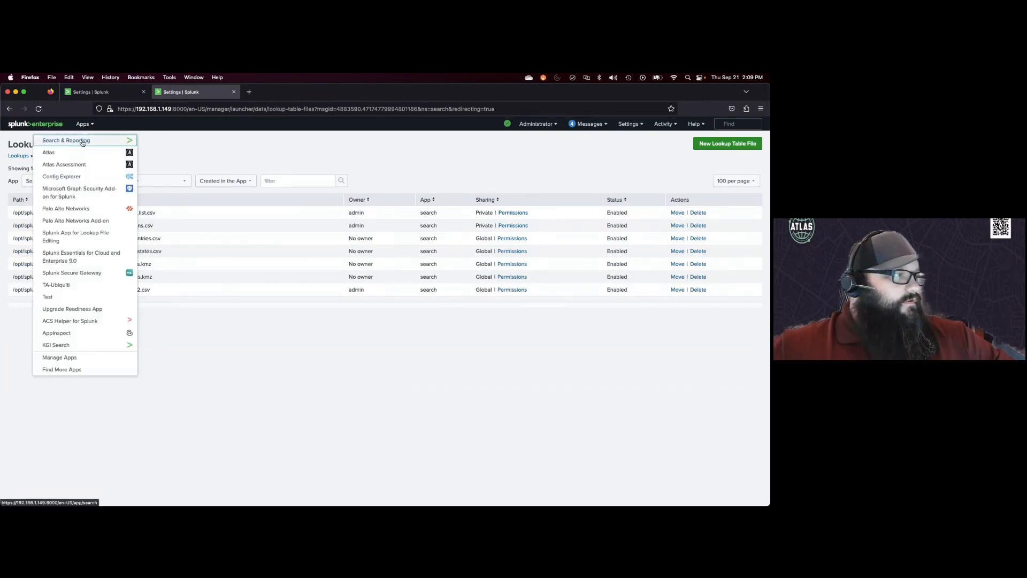
pyautogui.click(83, 140)
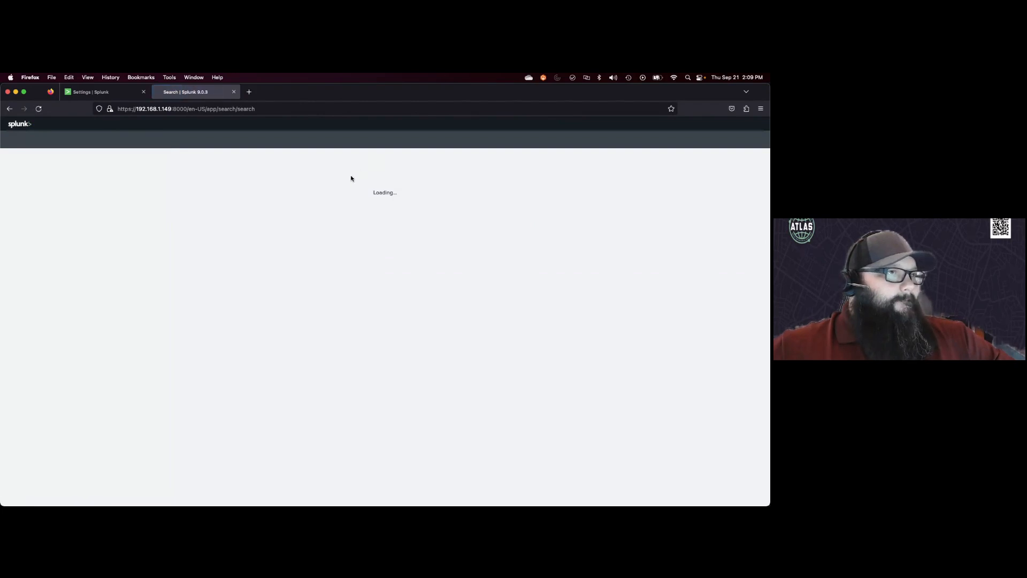
# Step: Run the search | inputlookup status_codes2 and scroll through the listed lookup rows
pyautogui.click(112, 179)
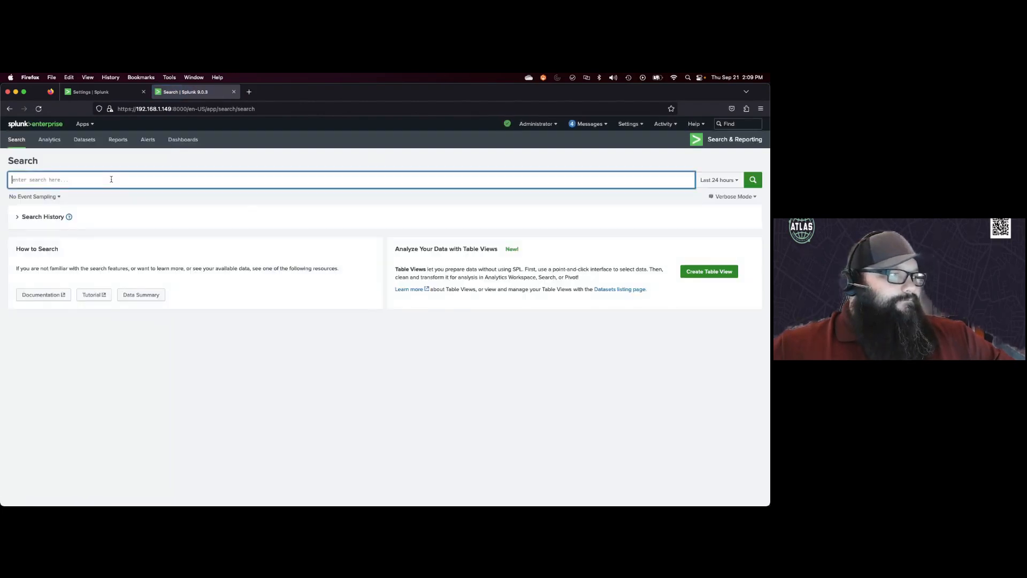
pyautogui.write('| inputlook')
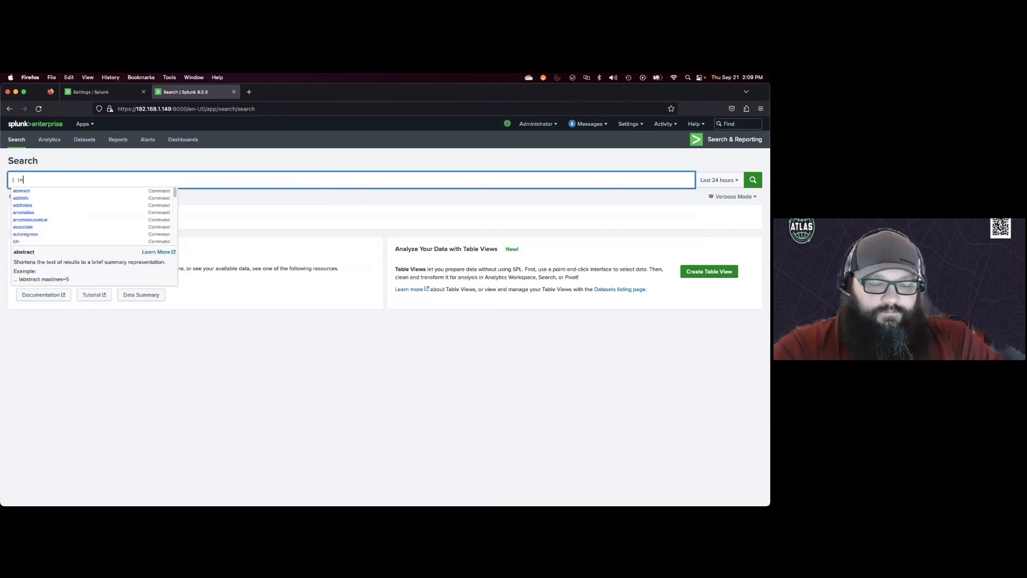
pyautogui.press('BackSpace')
pyautogui.press('BackSpace')
pyautogui.press('BackSpace')
pyautogui.press('BackSpace')
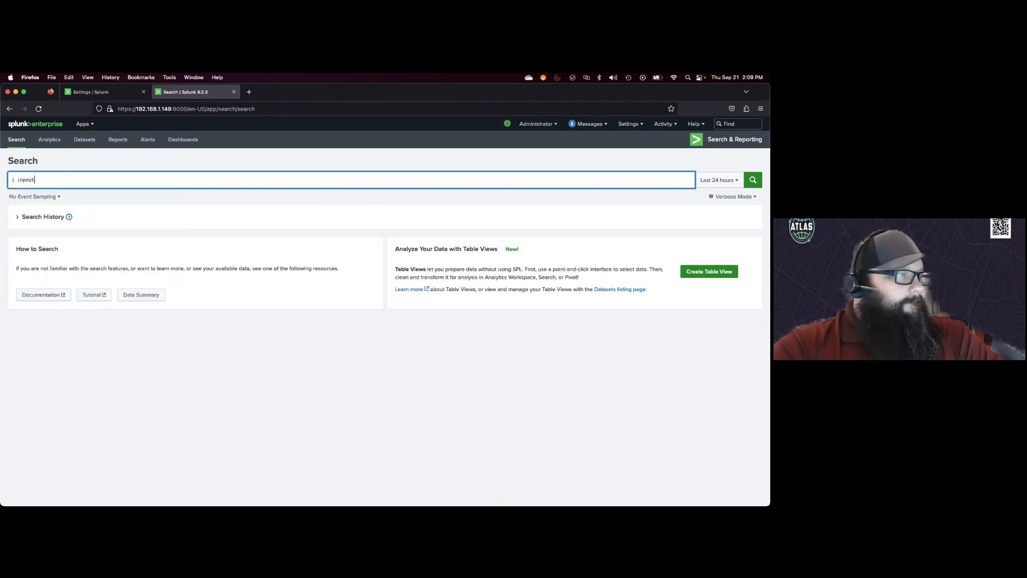
pyautogui.press('BackSpace')
pyautogui.write('utlook')
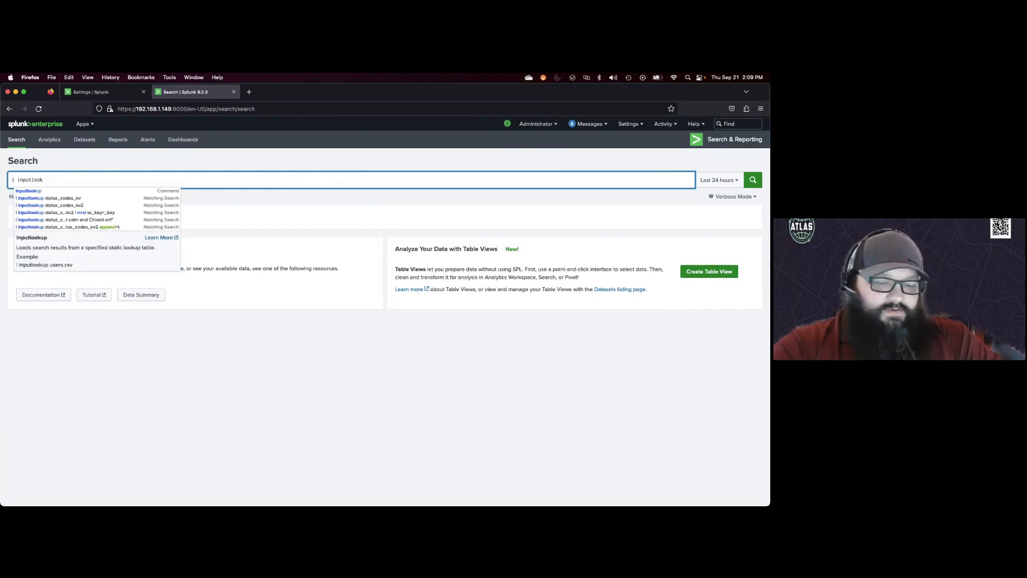
pyautogui.write('up ')
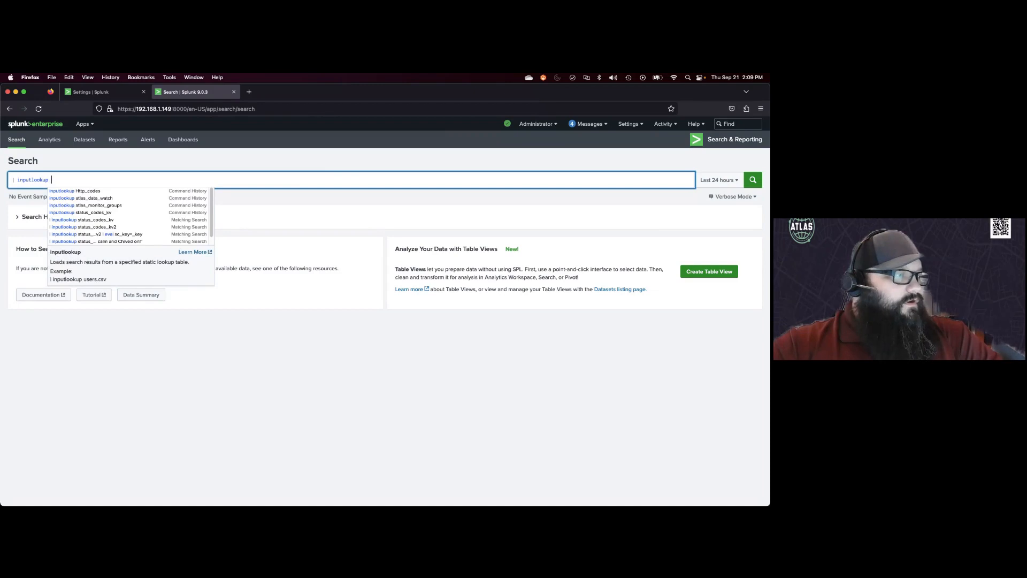
pyautogui.write('status_c')
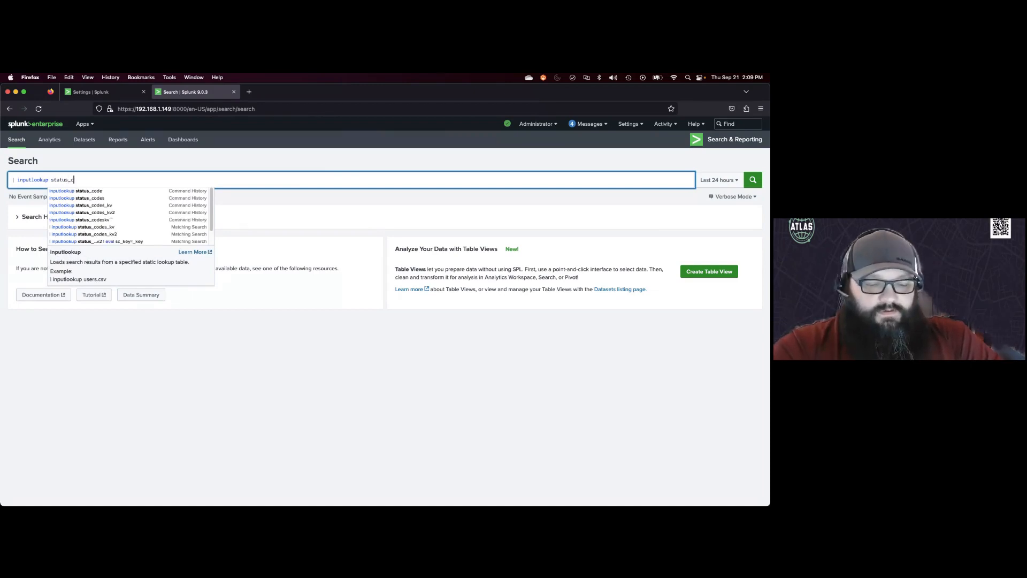
pyautogui.write('ode2')
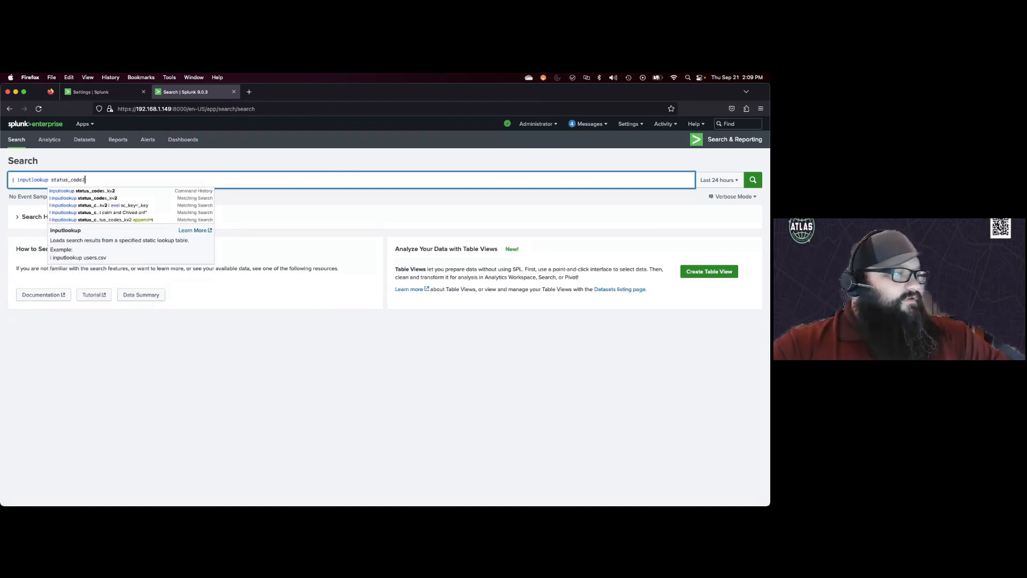
pyautogui.press('Return')
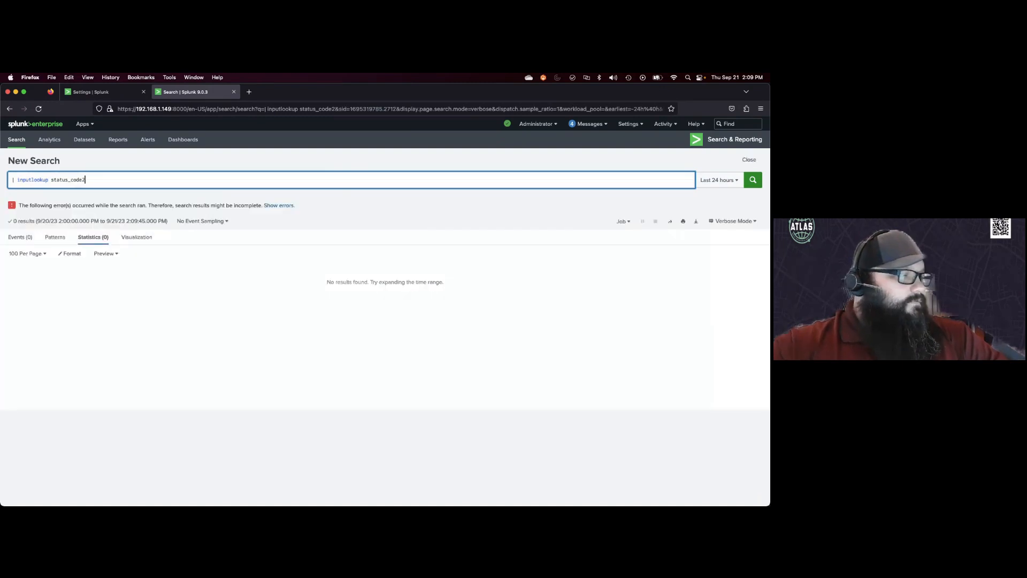
pyautogui.press('Left')
pyautogui.write('s')
pyautogui.press('Return')
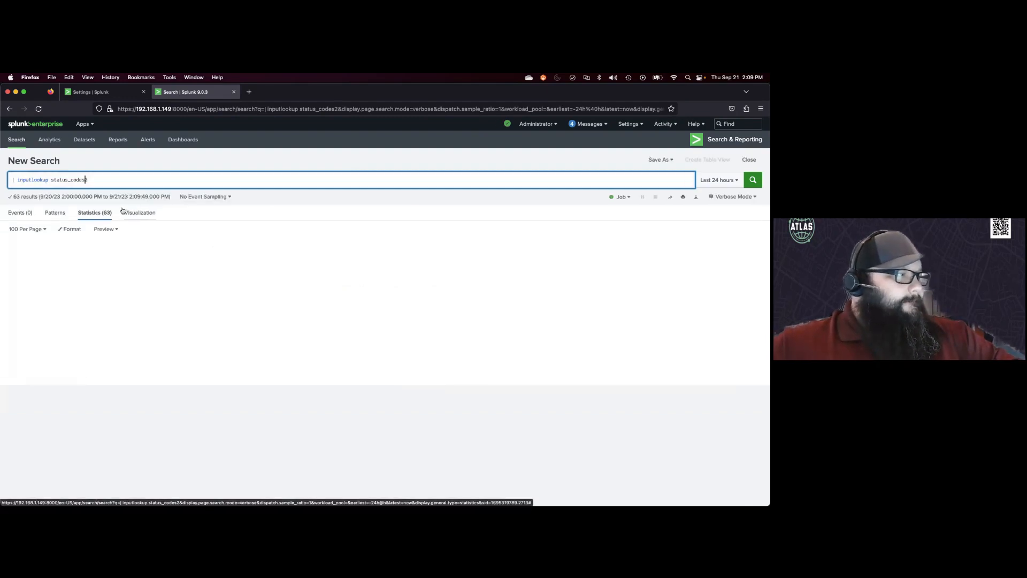
pyautogui.scroll(-10, 231, 298)
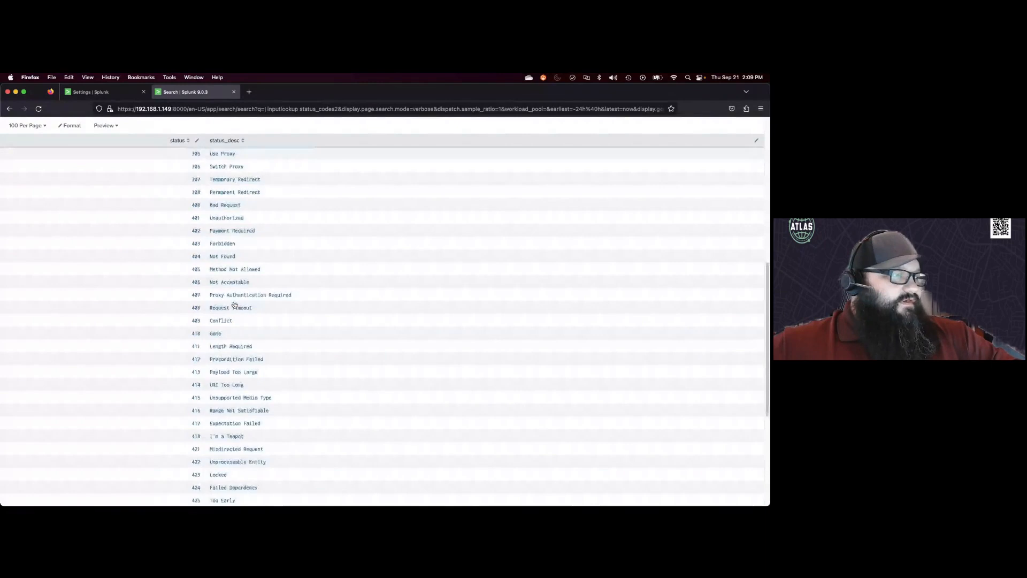
pyautogui.scroll(10, 234, 303)
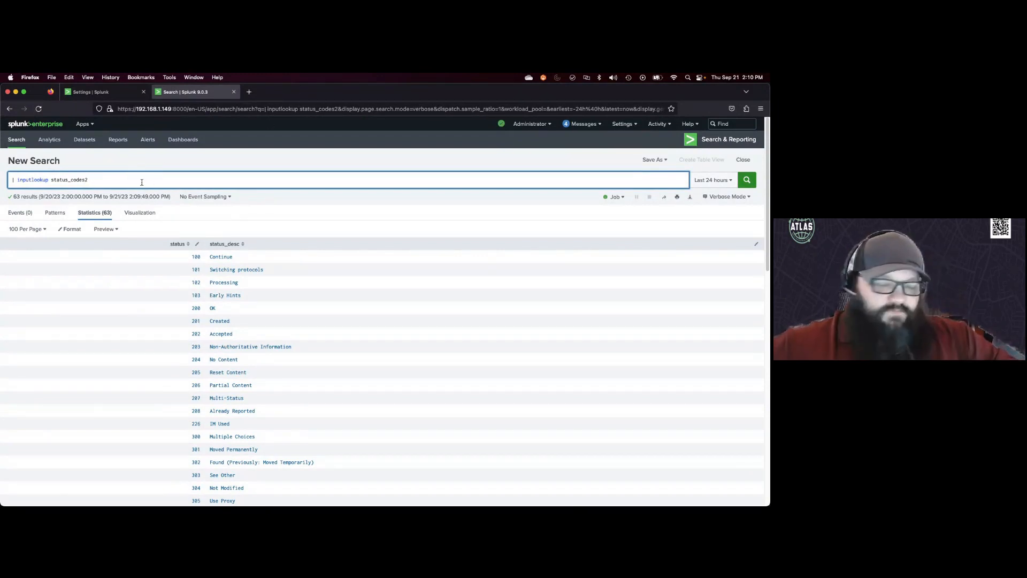
# Step: Rerun the search as | inputlookup status_codes2.csv
pyautogui.write('cvs')
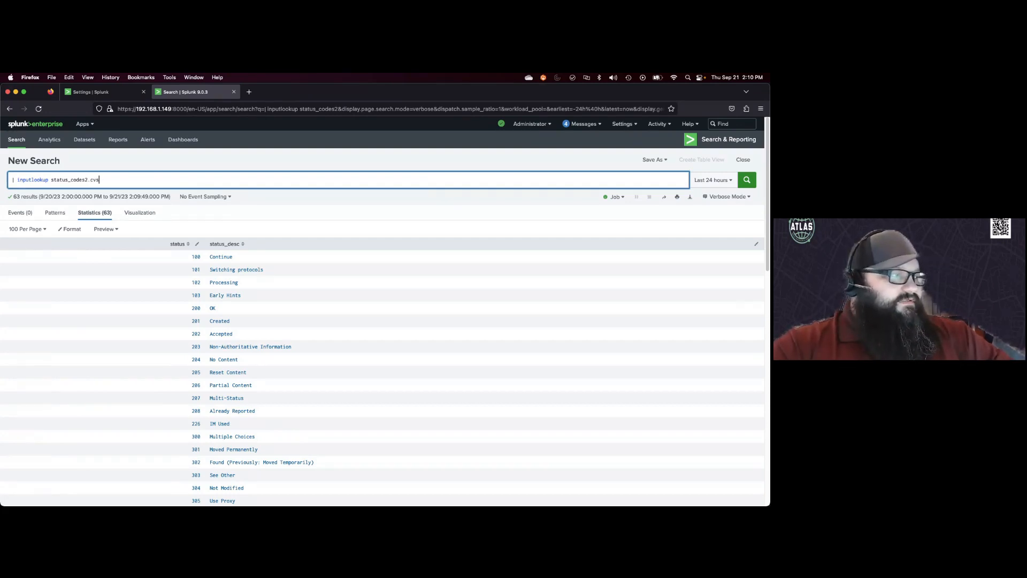
pyautogui.press('BackSpace')
pyautogui.press('BackSpace')
pyautogui.write('sv')
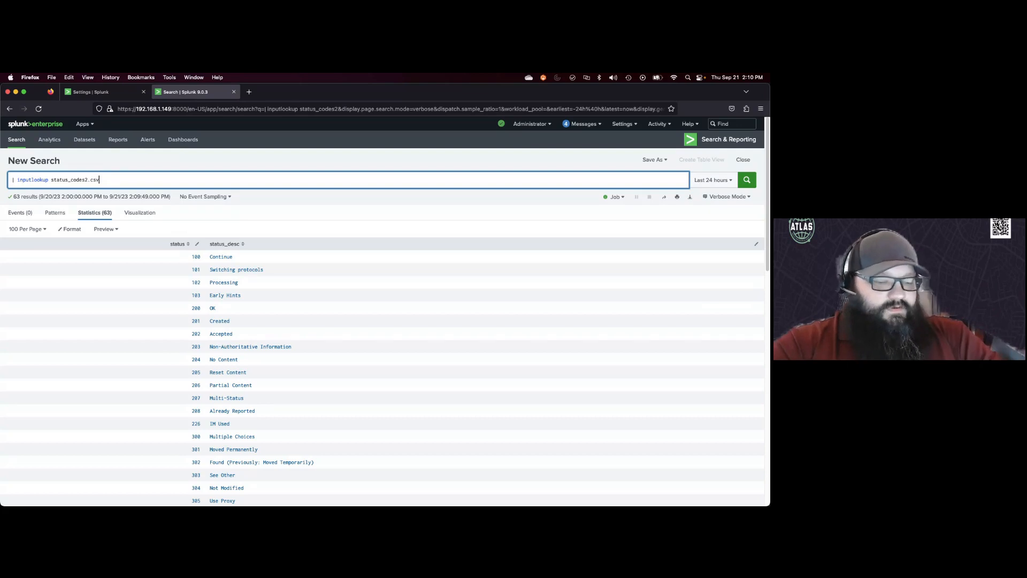
pyautogui.press('Return')
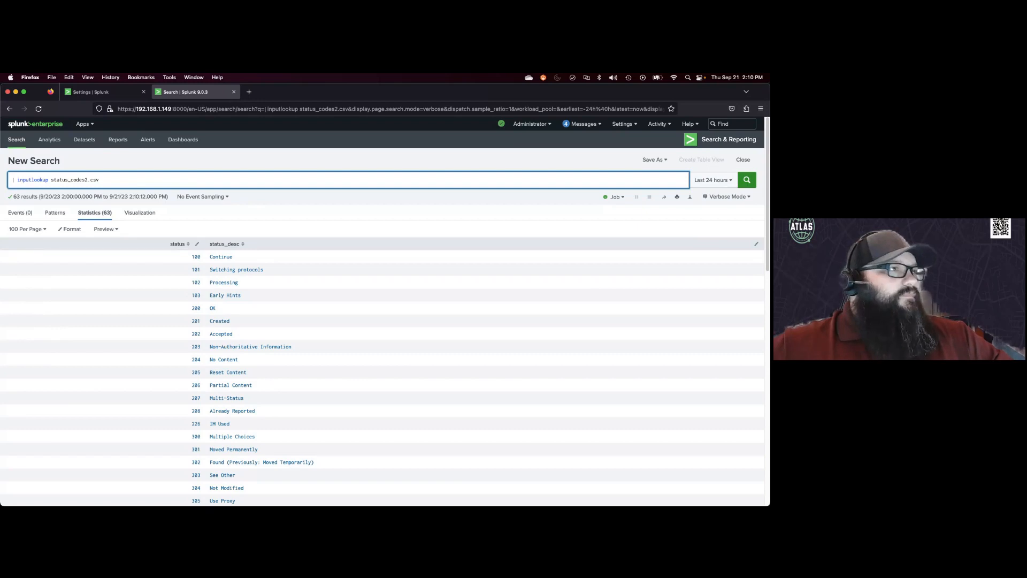
# Step: Replace the query with index=apache sourcetype="access_combined", fixing its closing quote, and run it
pyautogui.press('super+Tab')
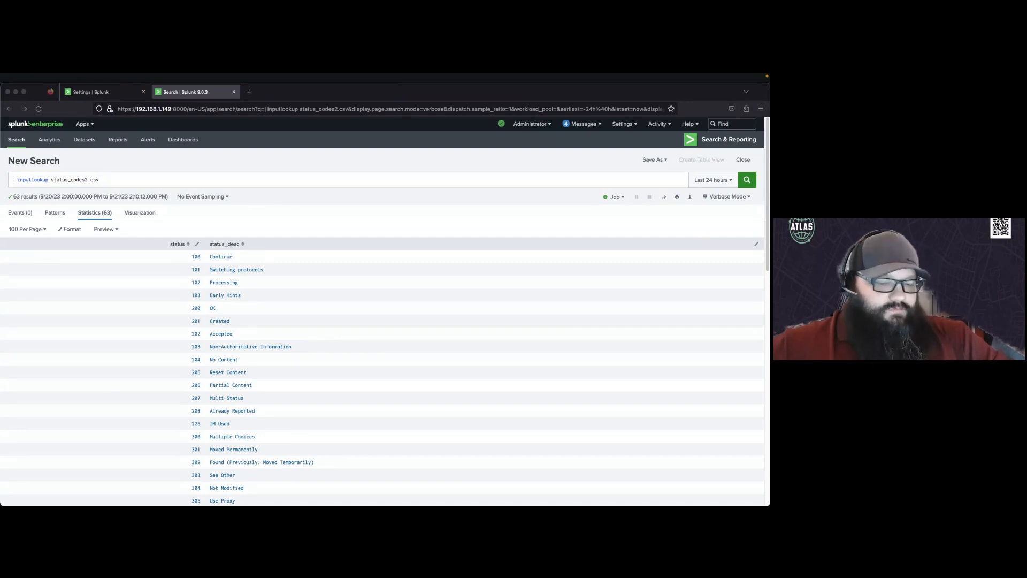
pyautogui.click(86, 181)
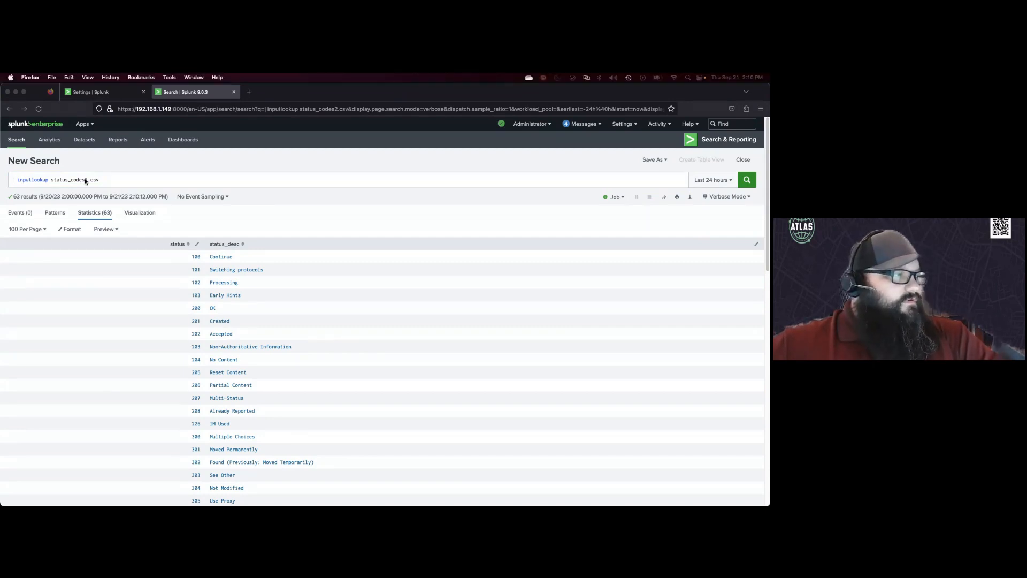
pyautogui.tripleClick(86, 181)
pyautogui.write('index=apache sourcetype="access_combined"')
pyautogui.press('Return')
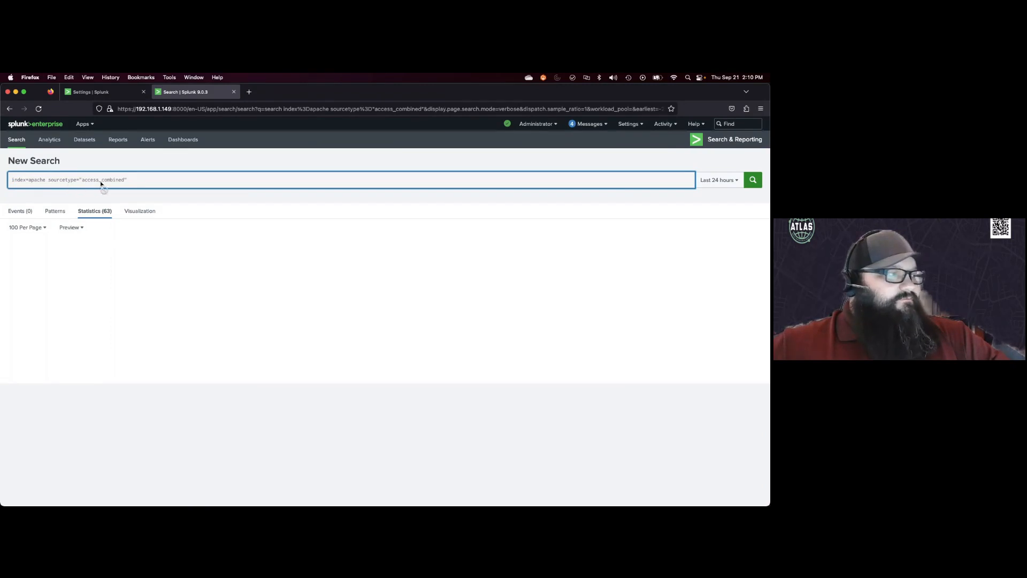
pyautogui.click(129, 179)
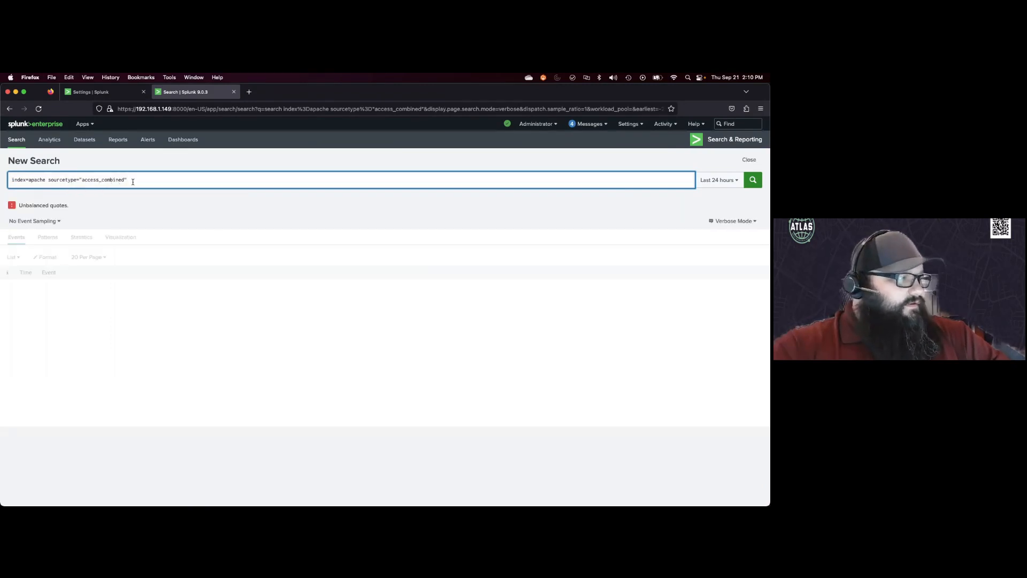
pyautogui.press('BackSpace')
pyautogui.write('"')
pyautogui.press('Return')
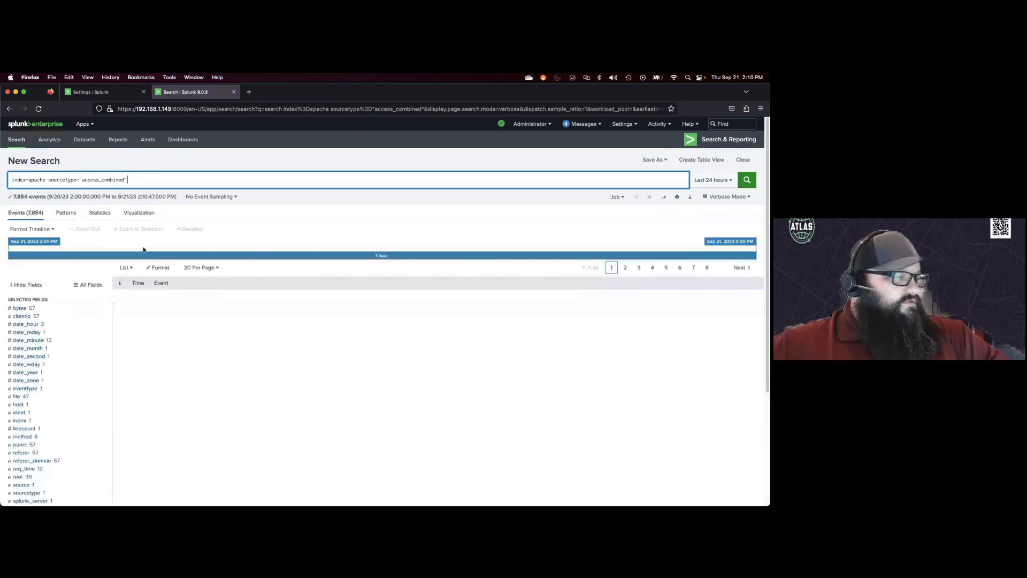
# Step: Examine the status field's top values in the Apache event results
pyautogui.scroll(-5, 88, 332)
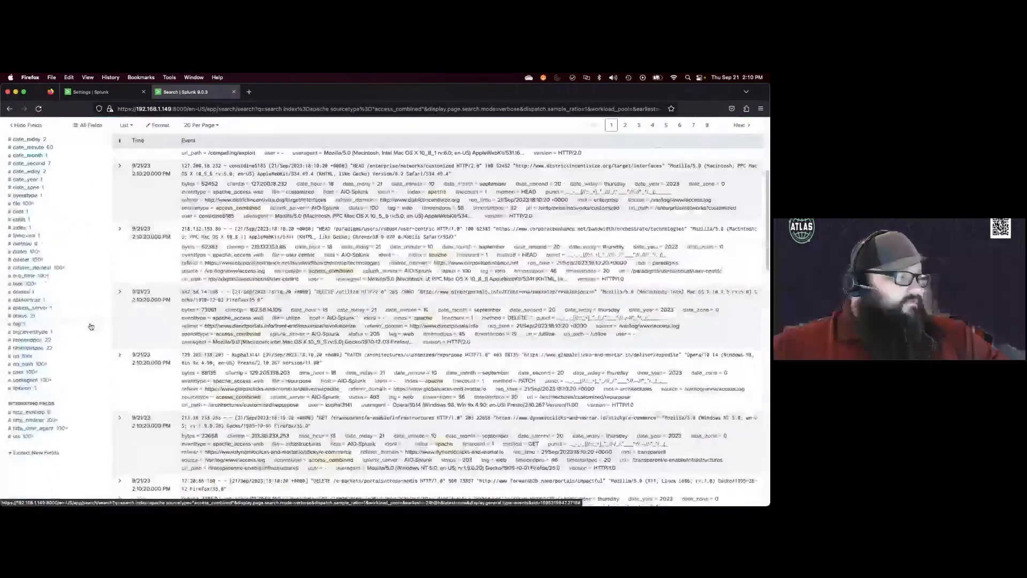
pyautogui.scroll(2, 54, 332)
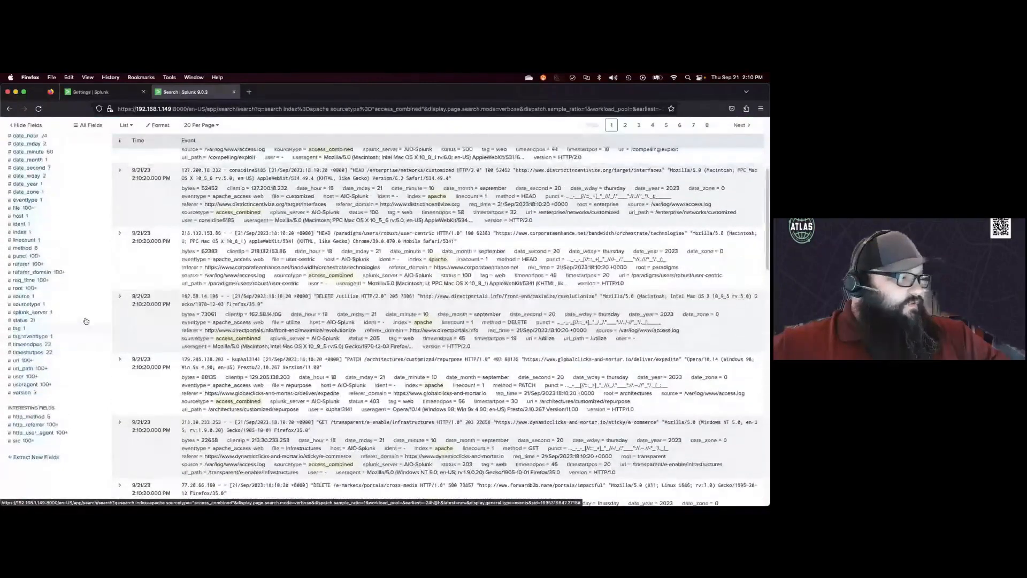
pyautogui.click(20, 327)
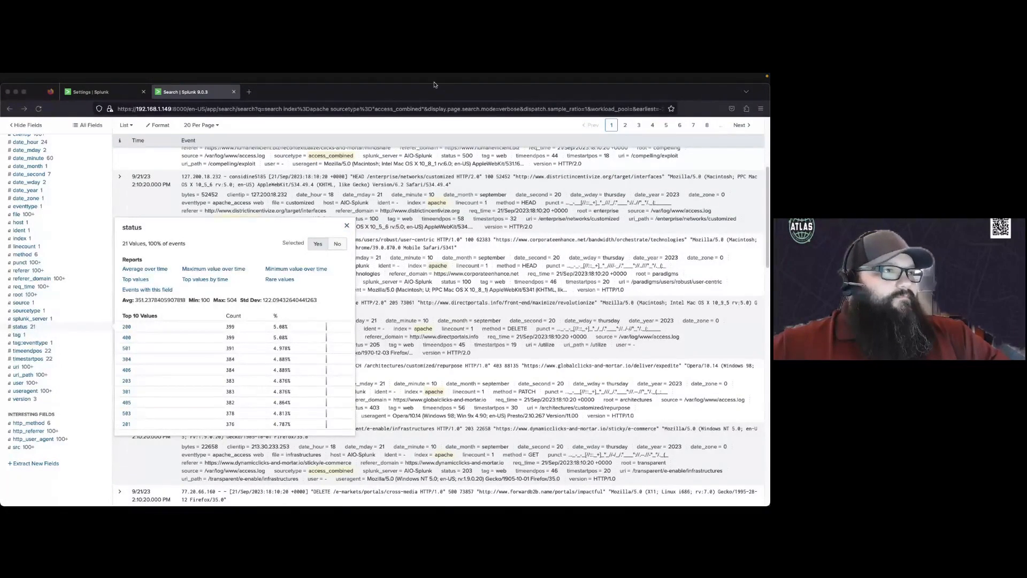
pyautogui.scroll(5, 300, 155)
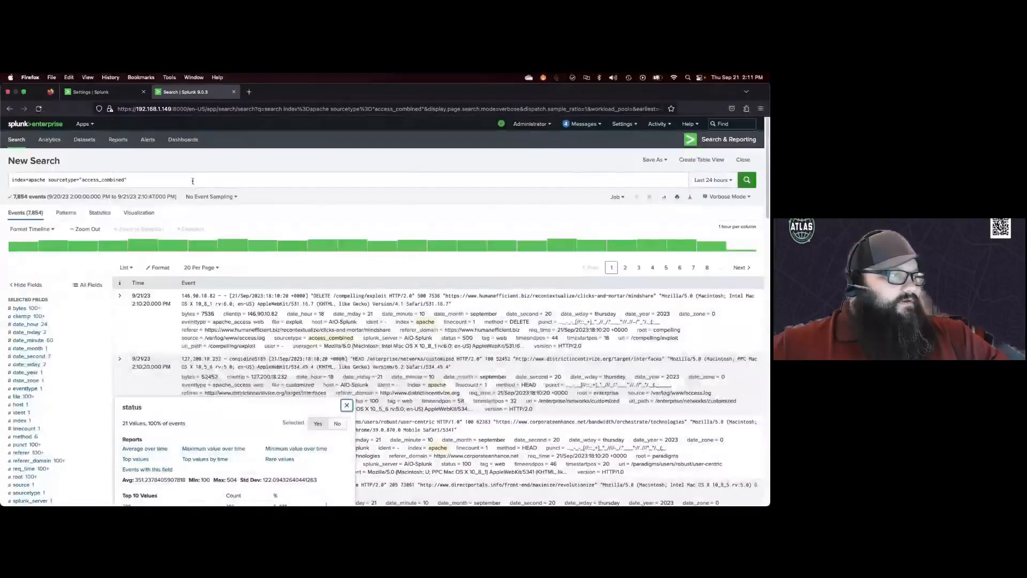
# Step: Append | stats count by status to the Apache search and run it
pyautogui.click(193, 181)
pyautogui.write('| s')
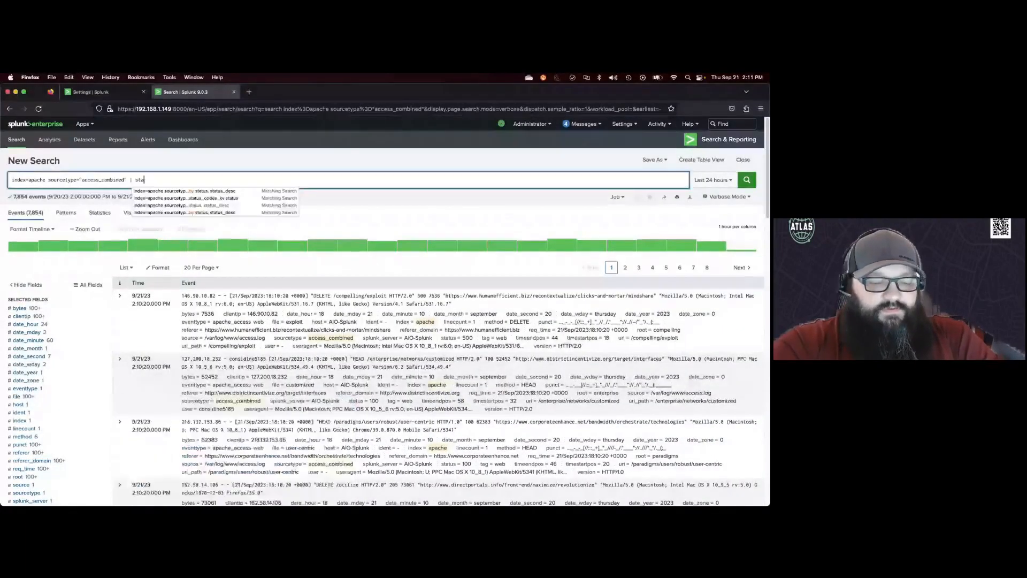
pyautogui.press('BackSpace')
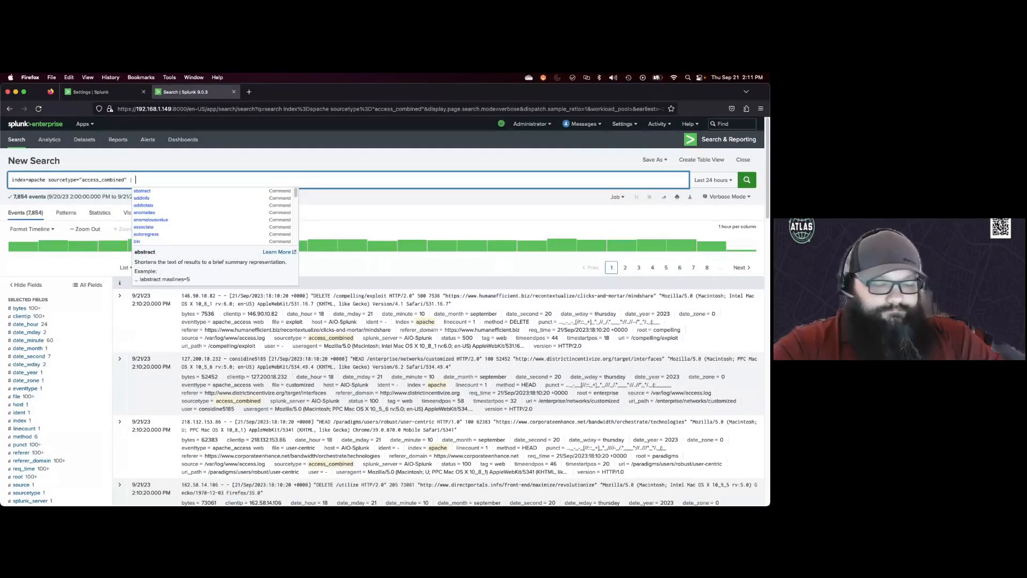
pyautogui.write('stats cou')
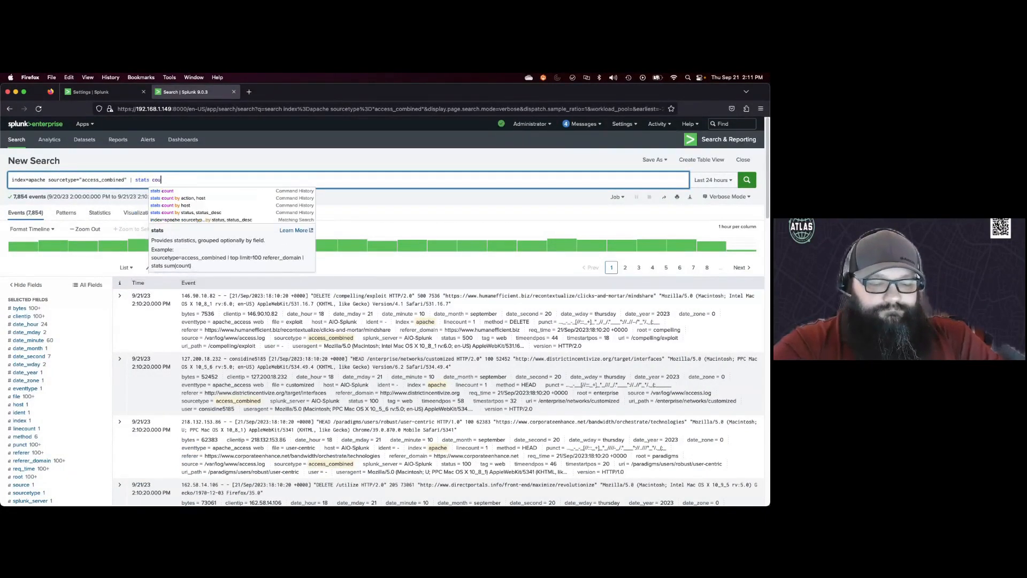
pyautogui.write('nt by sta')
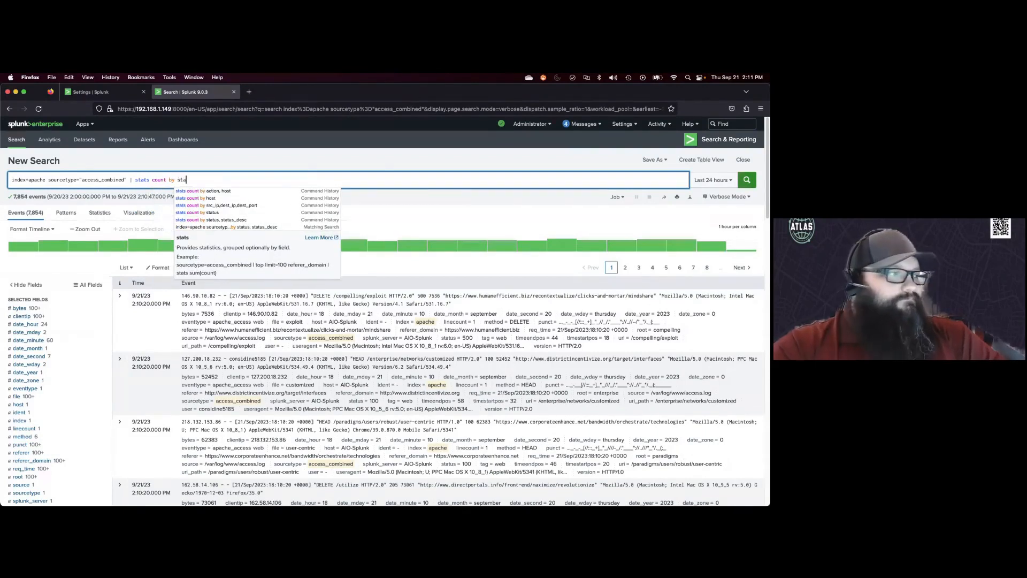
pyautogui.write('tus')
pyautogui.press('Return')
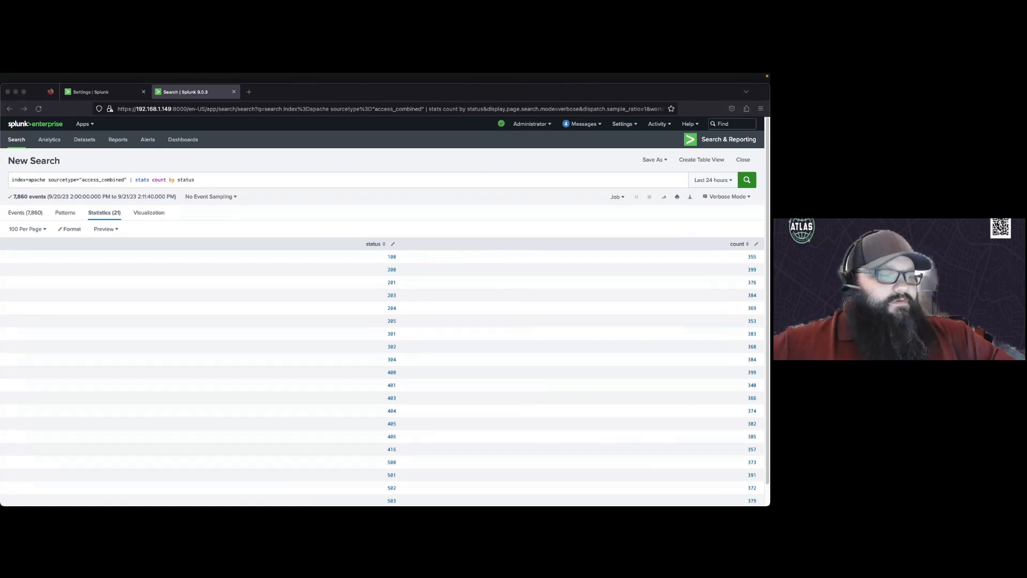
# Step: Replace the query with a left join on status against [| inputlookup status_codes2], fix the quote, and run it
pyautogui.click(207, 178)
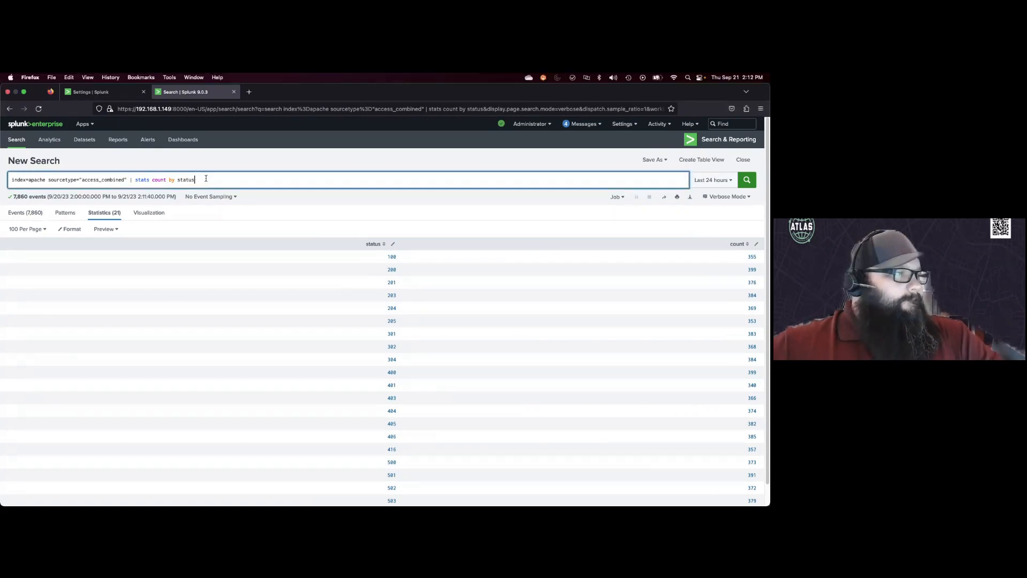
pyautogui.press('super+a')
pyautogui.write('index=apache sourcetype="access_combined" | join type=left status [| inputlookup status_codes] |')
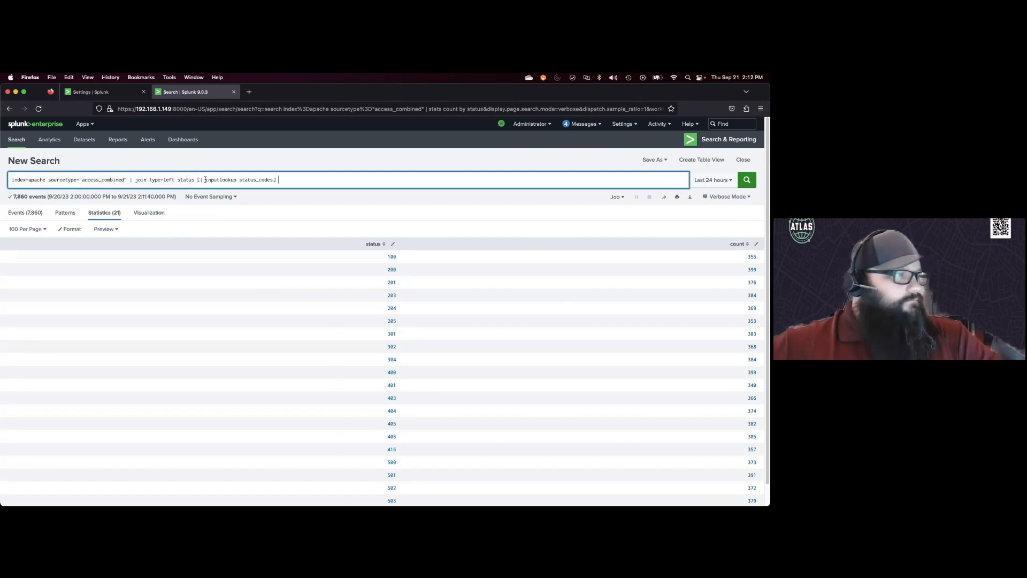
pyautogui.click(273, 179)
pyautogui.write('2')
pyautogui.press('Return')
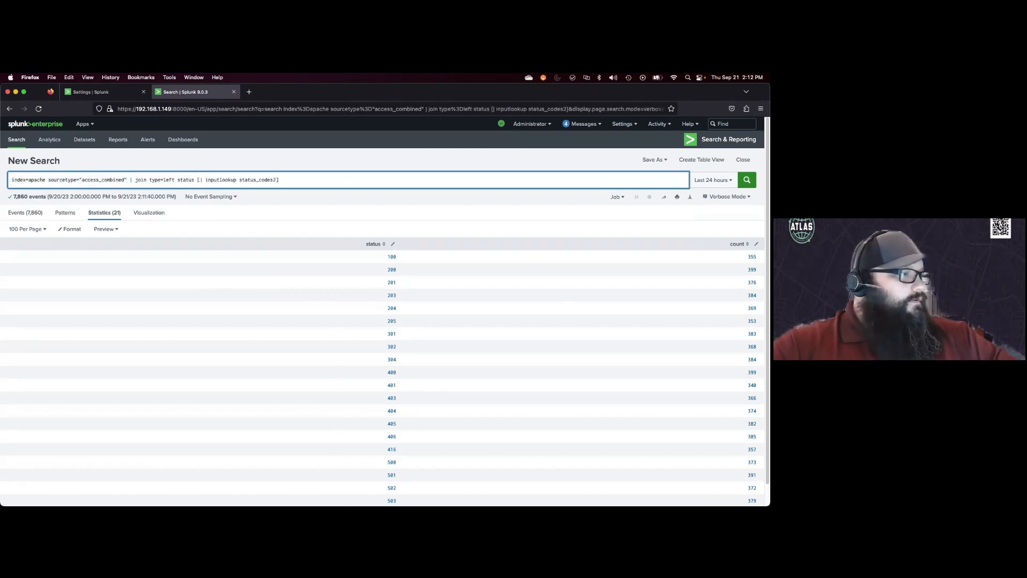
pyautogui.click(127, 180)
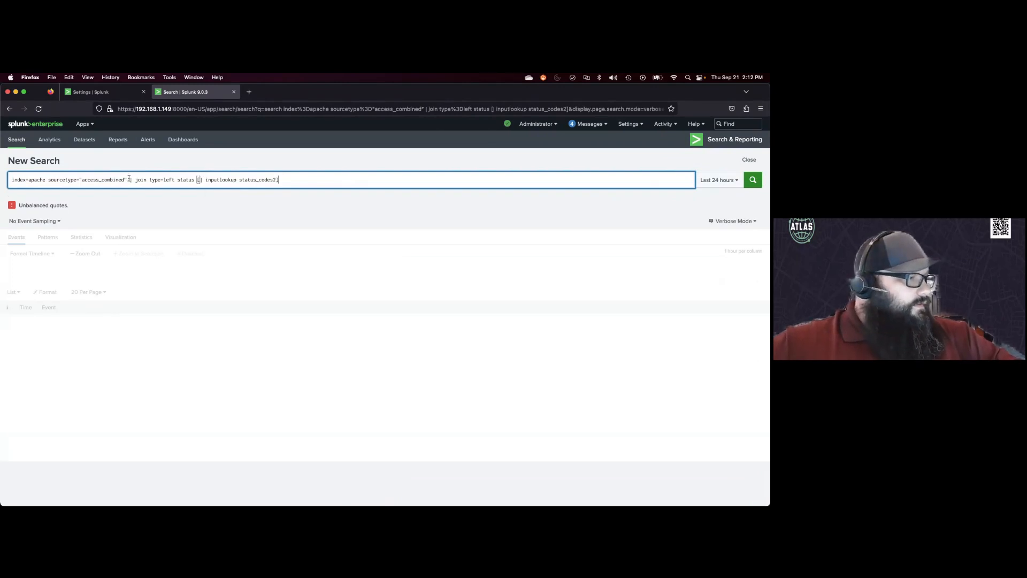
pyautogui.press('BackSpace')
pyautogui.write('"')
pyautogui.press('Return')
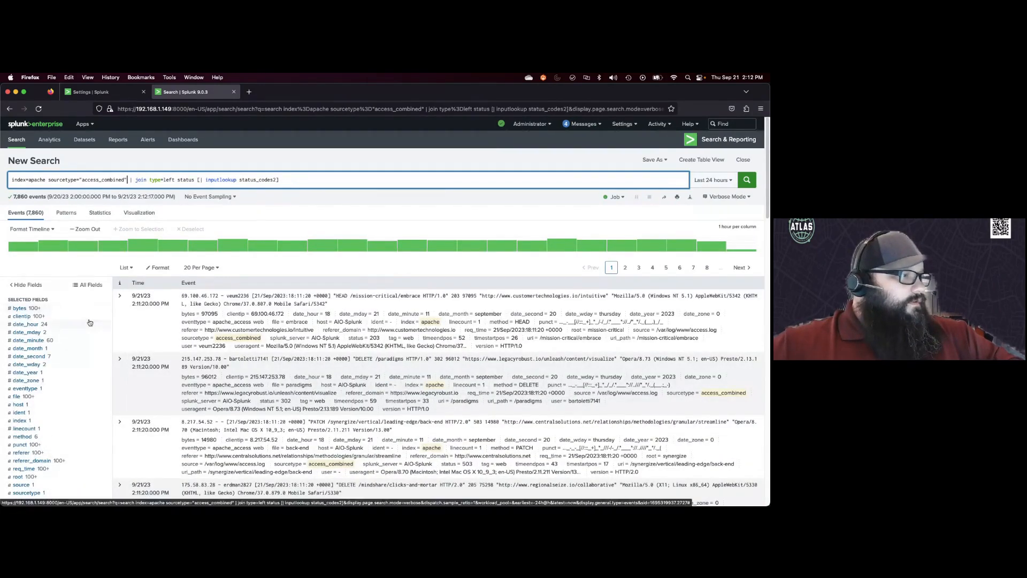
# Step: Inspect the status_desc field's top values in the joined events
pyautogui.scroll(-2, 90, 323)
pyautogui.scroll(-5, 89, 322)
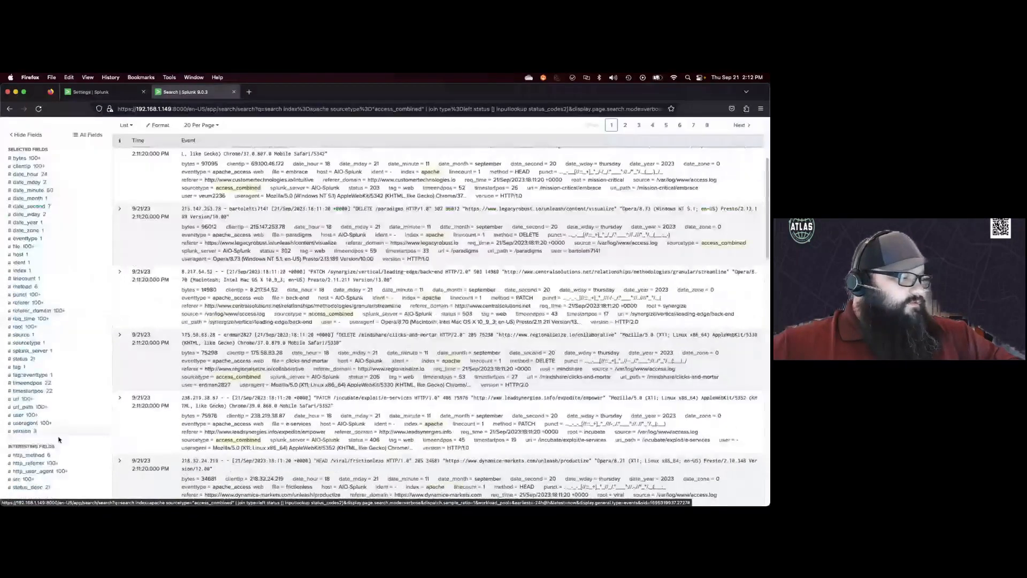
pyautogui.click(28, 487)
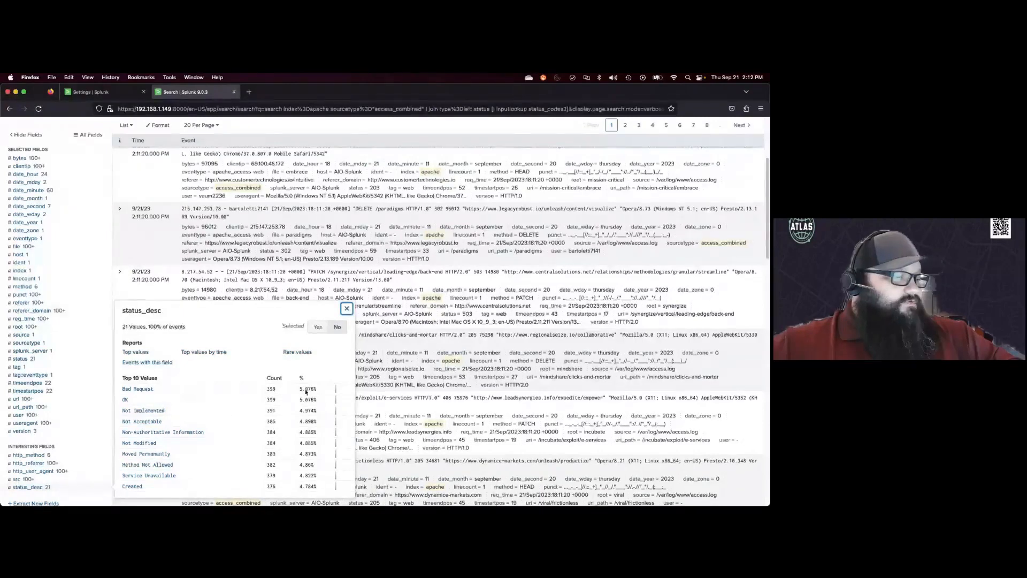
# Step: Replace the search with | lookup status_codes2 status | stats count by status, status_desc and run it
pyautogui.scroll(5, 209, 335)
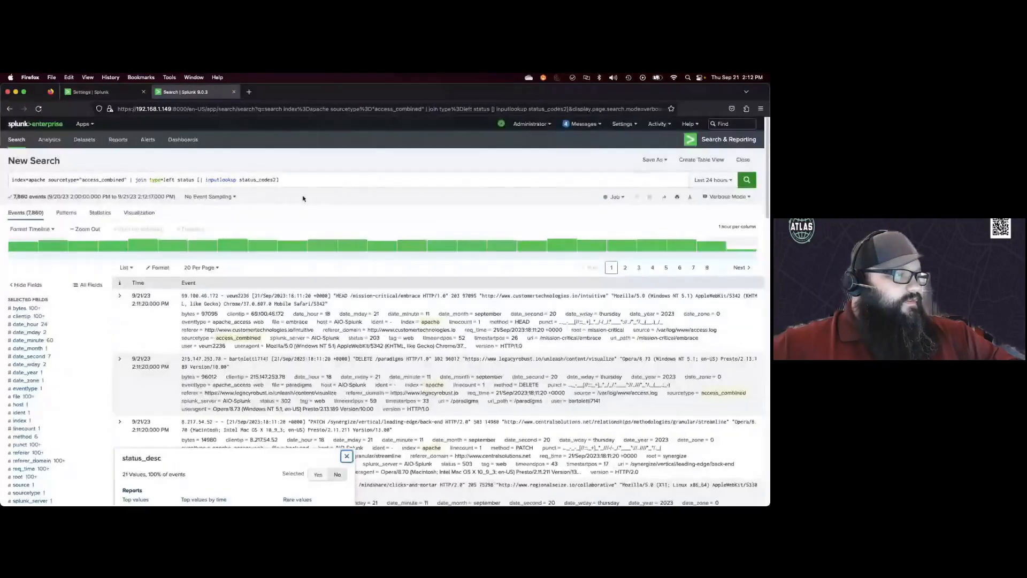
pyautogui.click(303, 182)
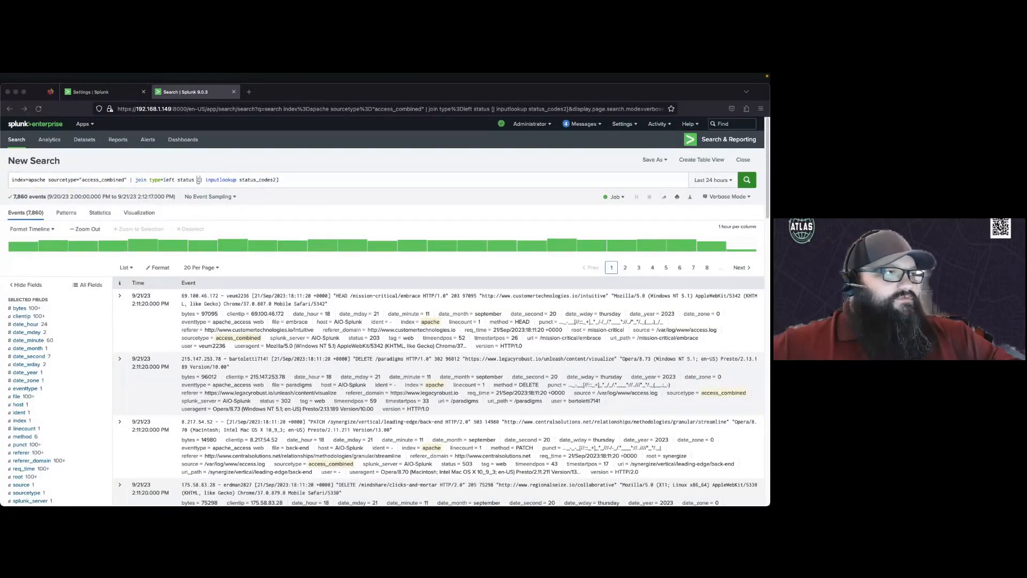
pyautogui.click(235, 180)
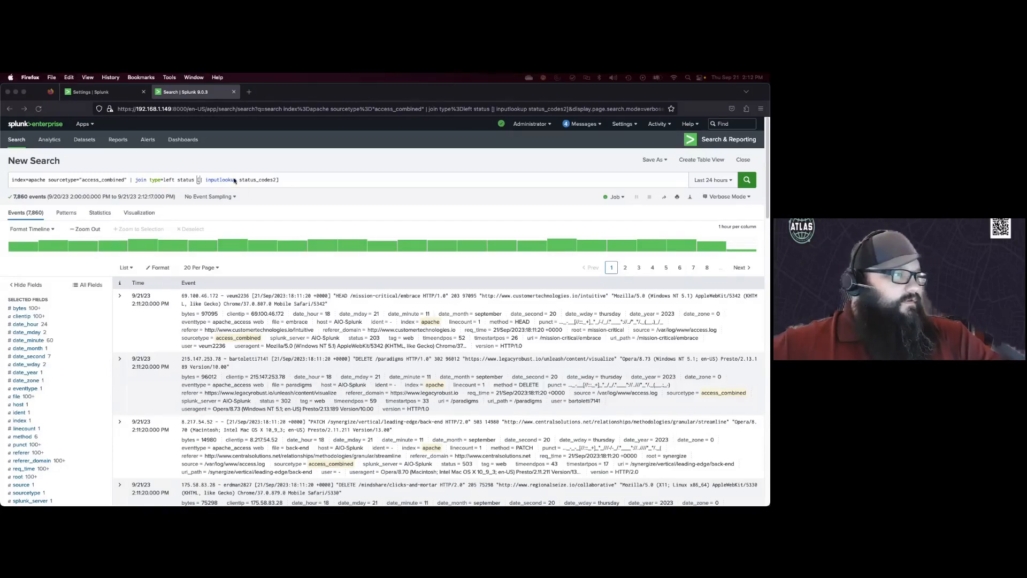
pyautogui.doubleClick(234, 180)
pyautogui.tripleClick(234, 179)
pyautogui.write('index=apache sourcetype="access_combined" | lookup status_codes status| stats count by status, status_desc')
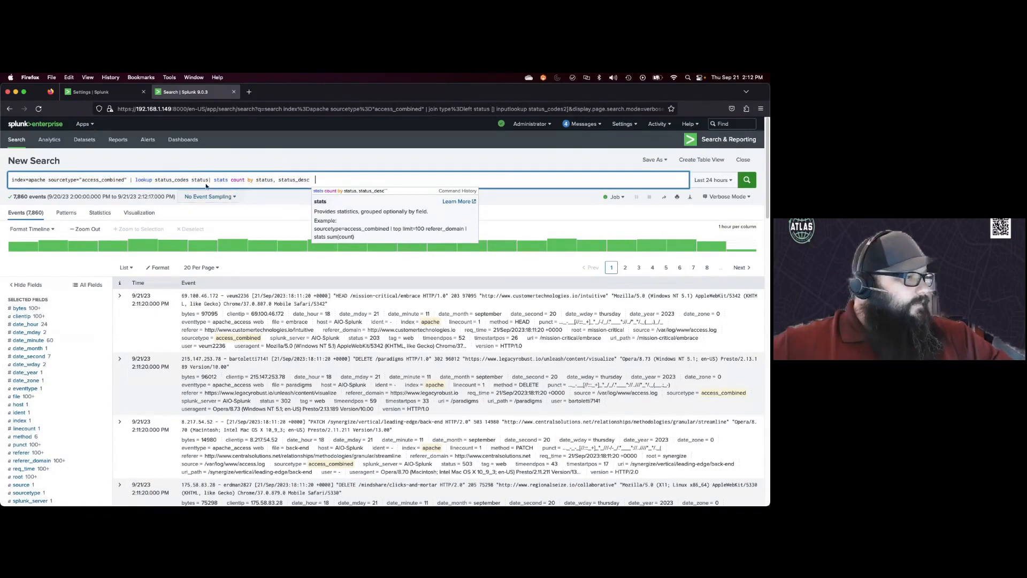
pyautogui.click(188, 180)
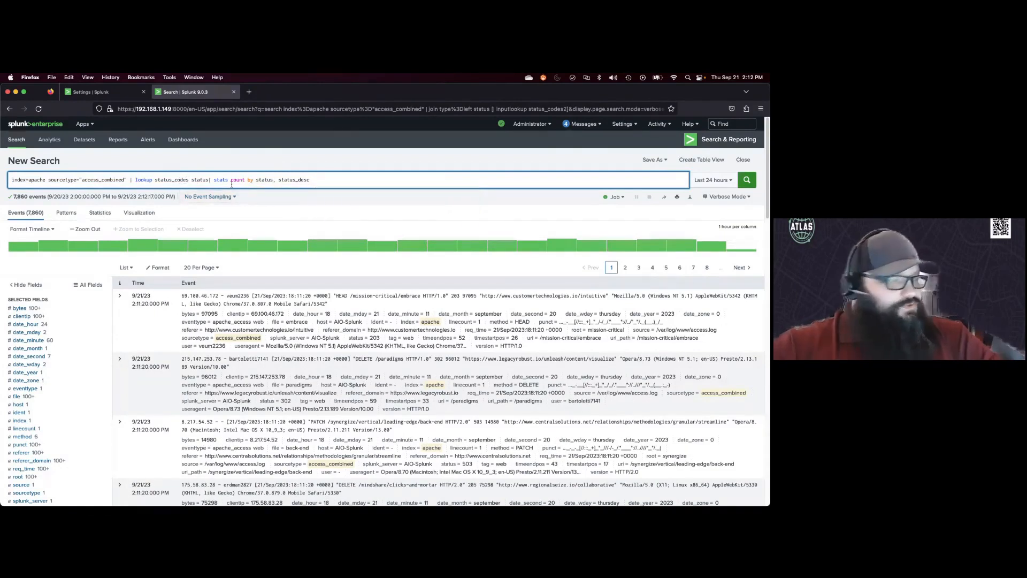
pyautogui.write('2')
pyautogui.press('Return')
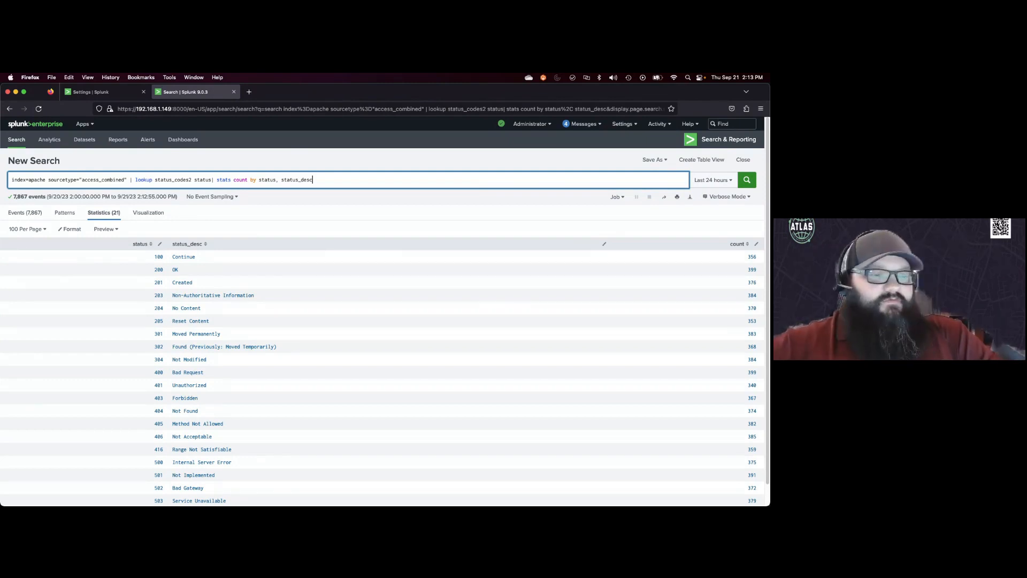
pyautogui.press('super+Tab')
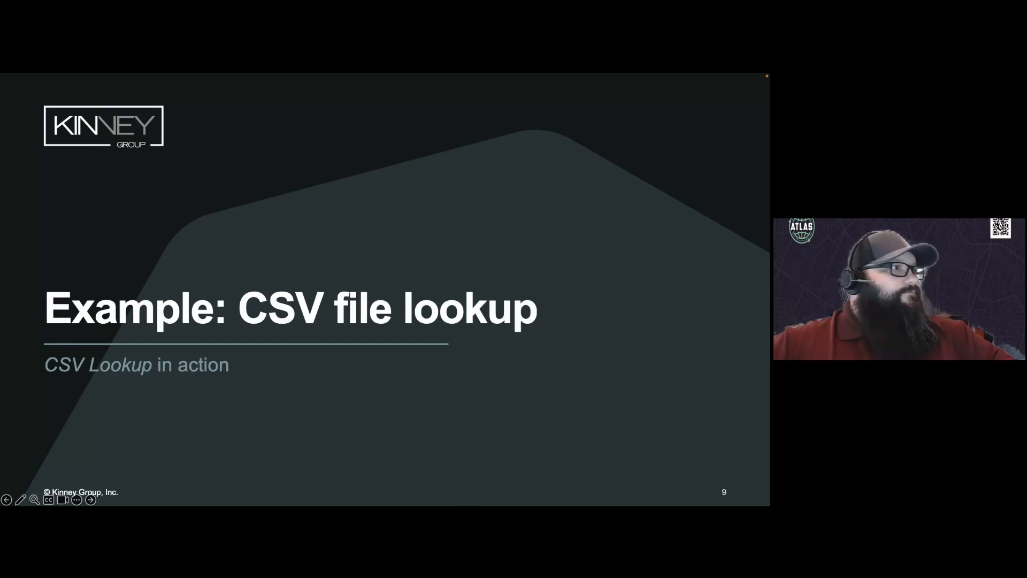
pyautogui.press('Right')
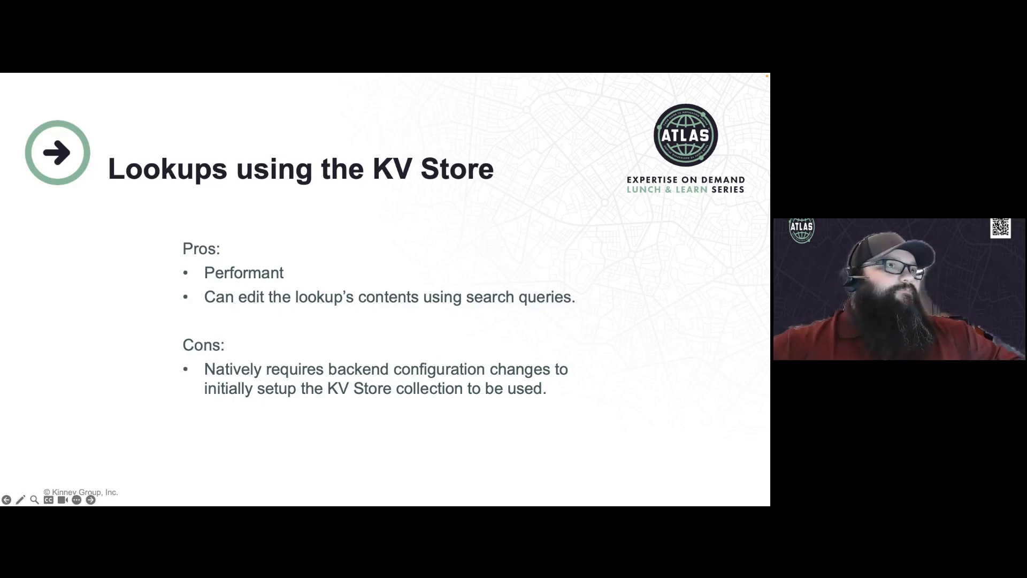
pyautogui.press('Right')
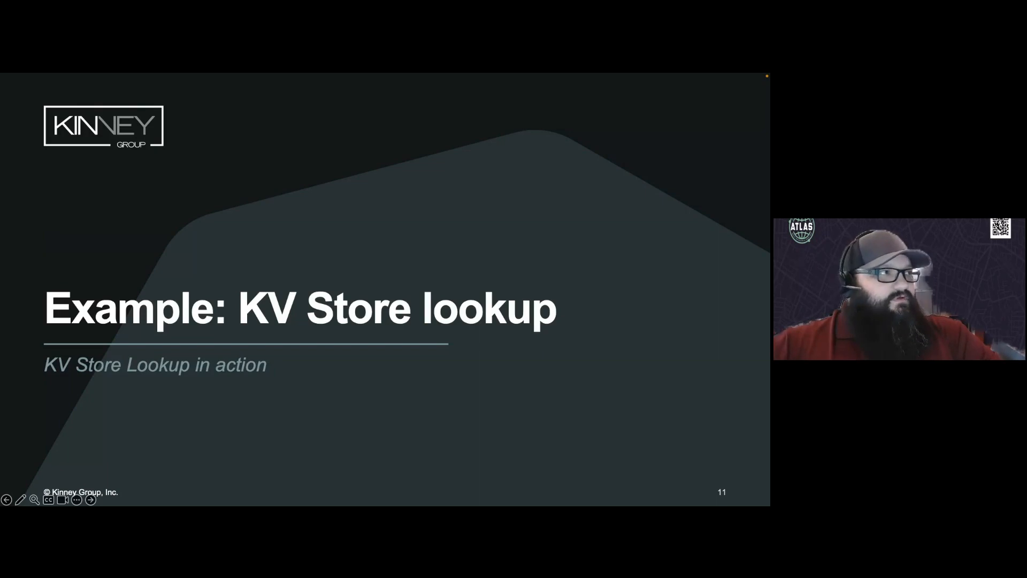
pyautogui.press('super+Tab')
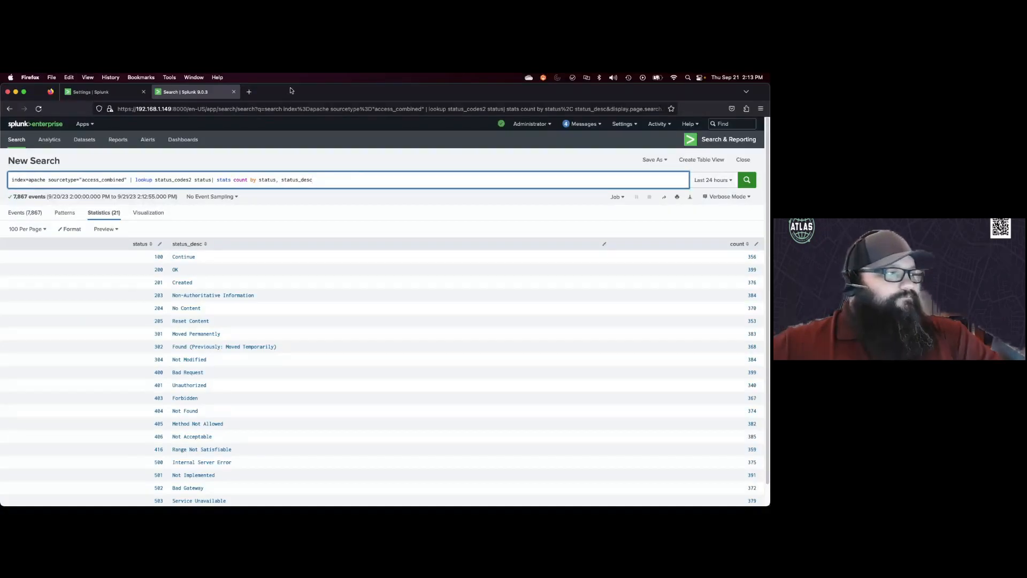
# Step: Open the Config Explorer app and open collections.conf in the search app's local folder
pyautogui.click(98, 91)
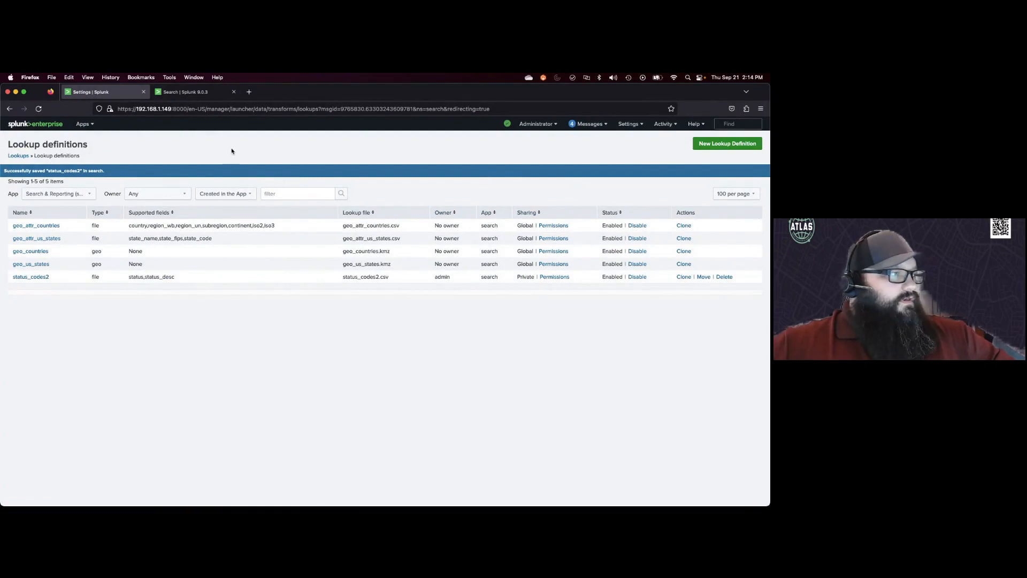
pyautogui.click(198, 96)
pyautogui.click(84, 124)
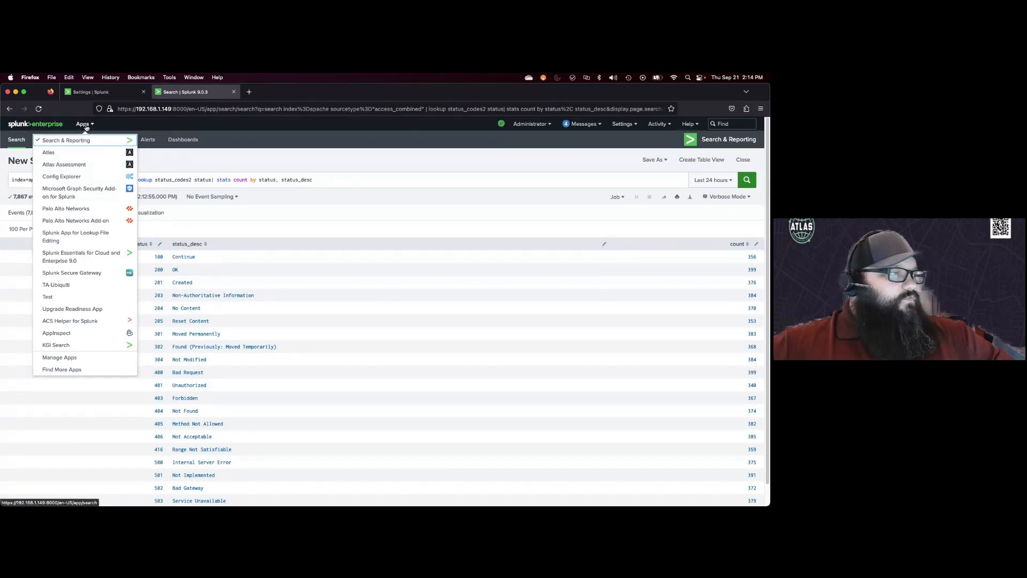
pyautogui.click(69, 179)
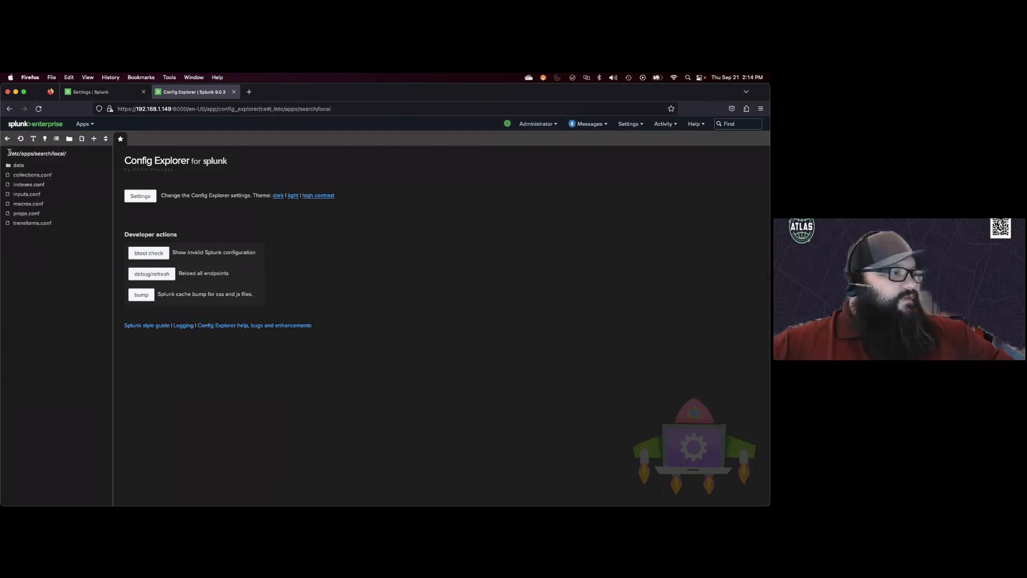
pyautogui.moveTo(9, 154); pyautogui.dragTo(66, 155)
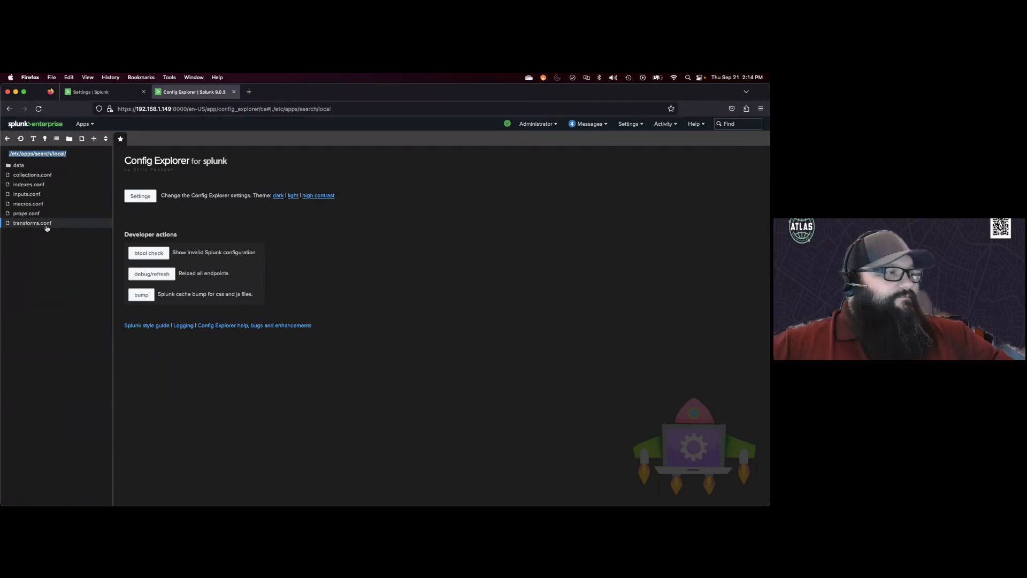
pyautogui.click(46, 177)
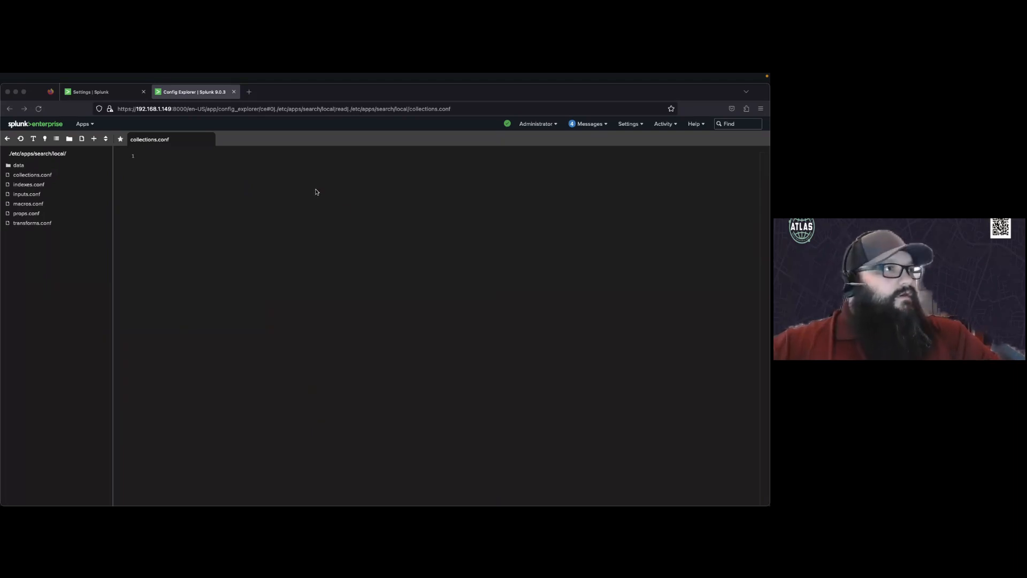
pyautogui.click(210, 173)
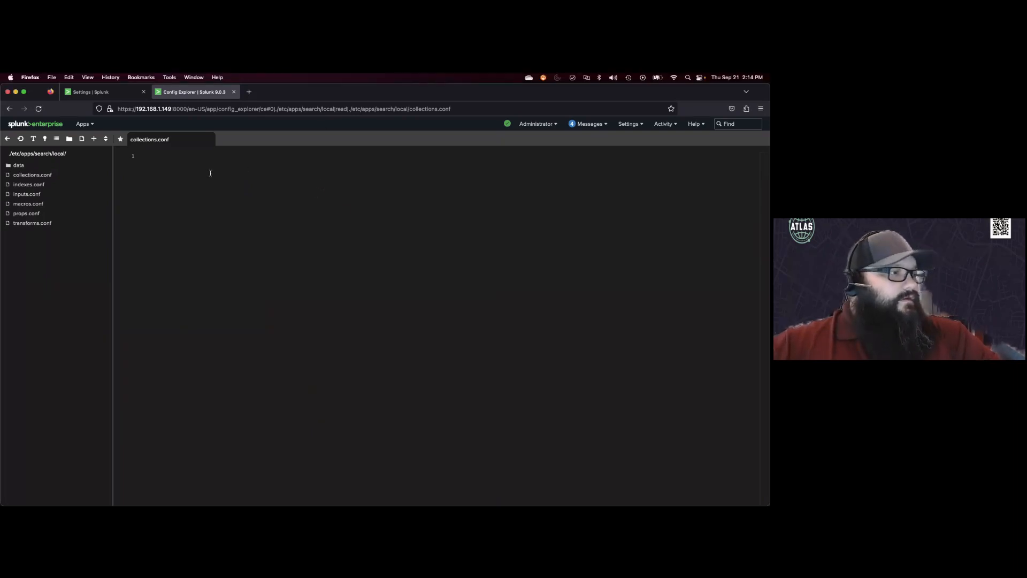
pyautogui.write('index=apache sourcetype="access_combined" | lookup status_codes status| stats count by status, status_desc')
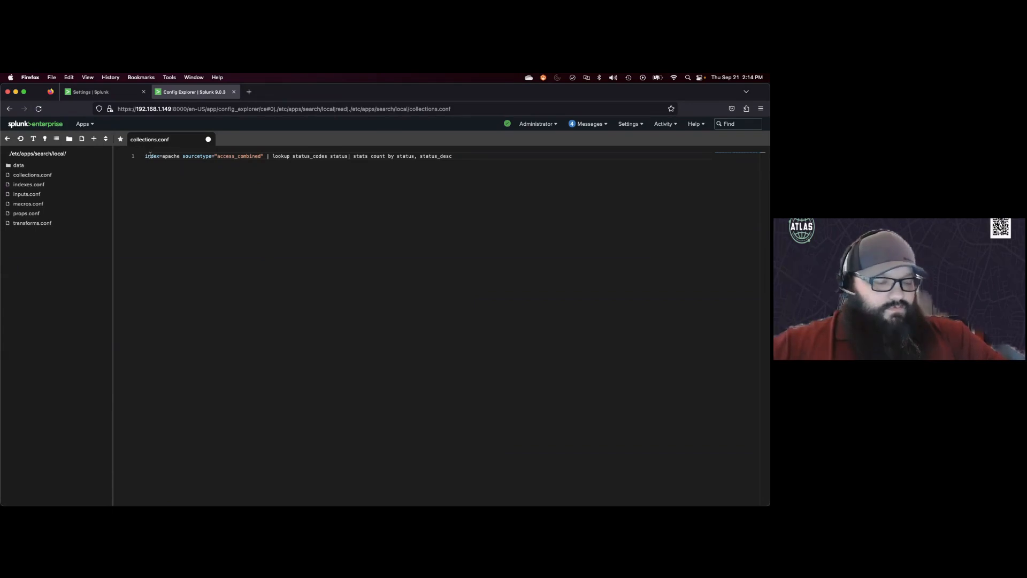
pyautogui.tripleClick(188, 156)
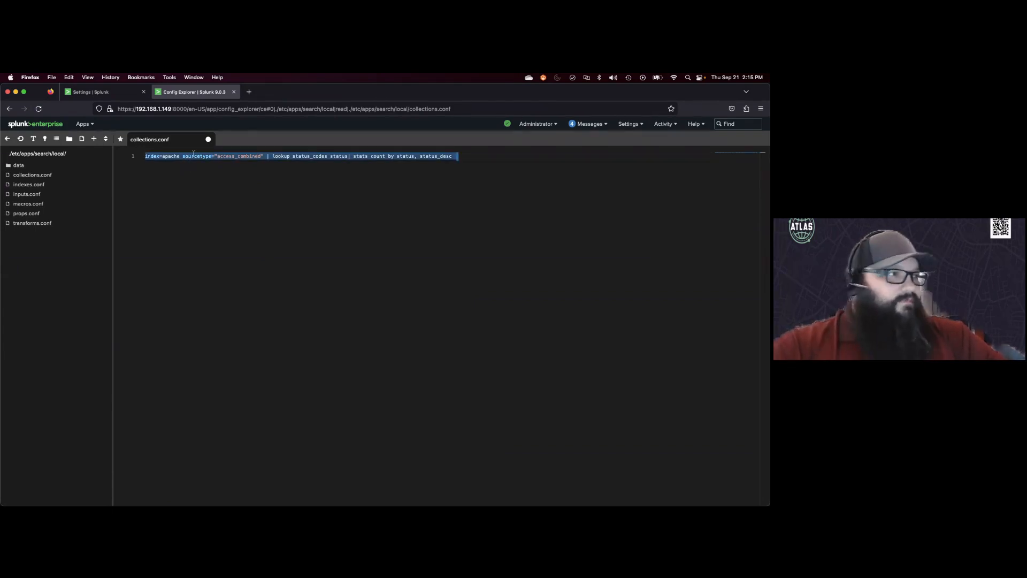
pyautogui.press('BackSpace')
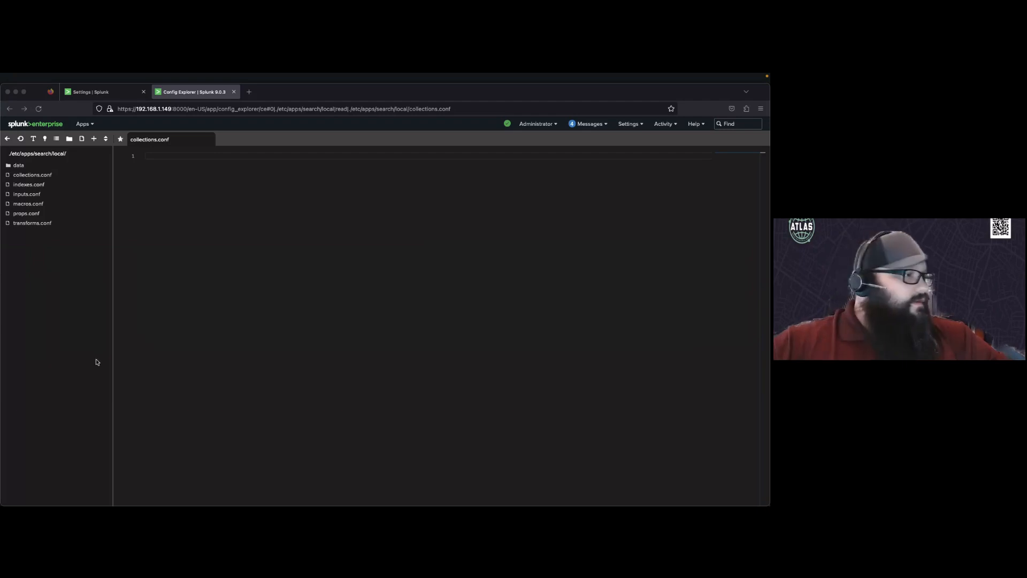
# Step: Paste a [status_codes_kv] stanza with field.status = string and field.status_desc = string into collections.conf and save it
pyautogui.click(164, 161)
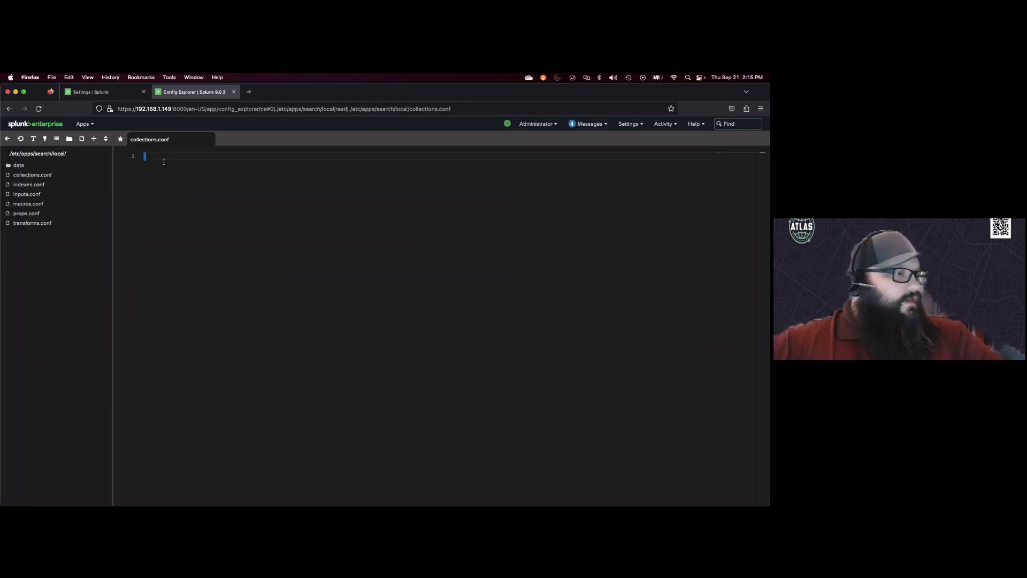
pyautogui.rightClick(163, 157)
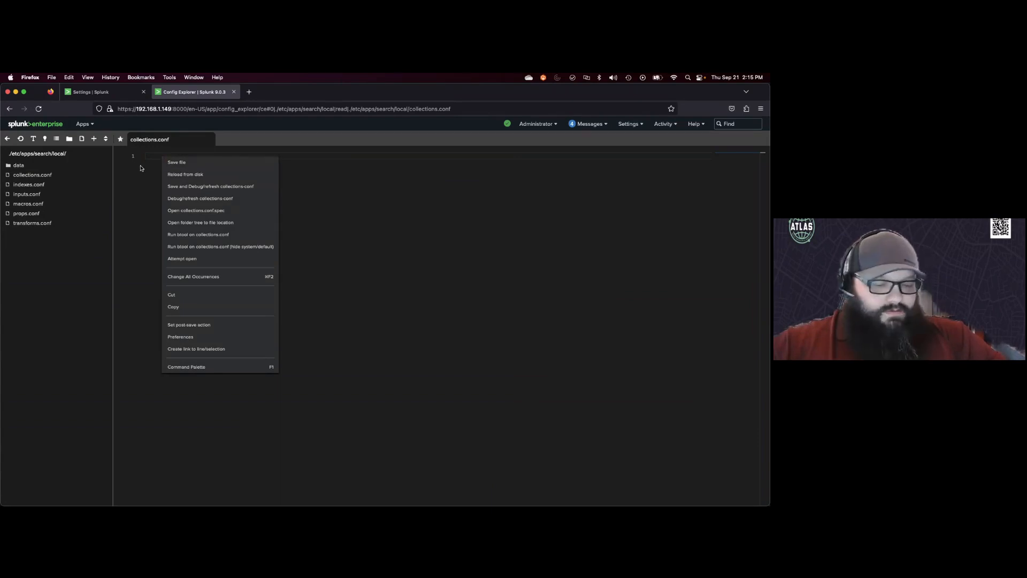
pyautogui.click(131, 163)
pyautogui.write('[status_codes_kv] field.status = string field.status_desc = string')
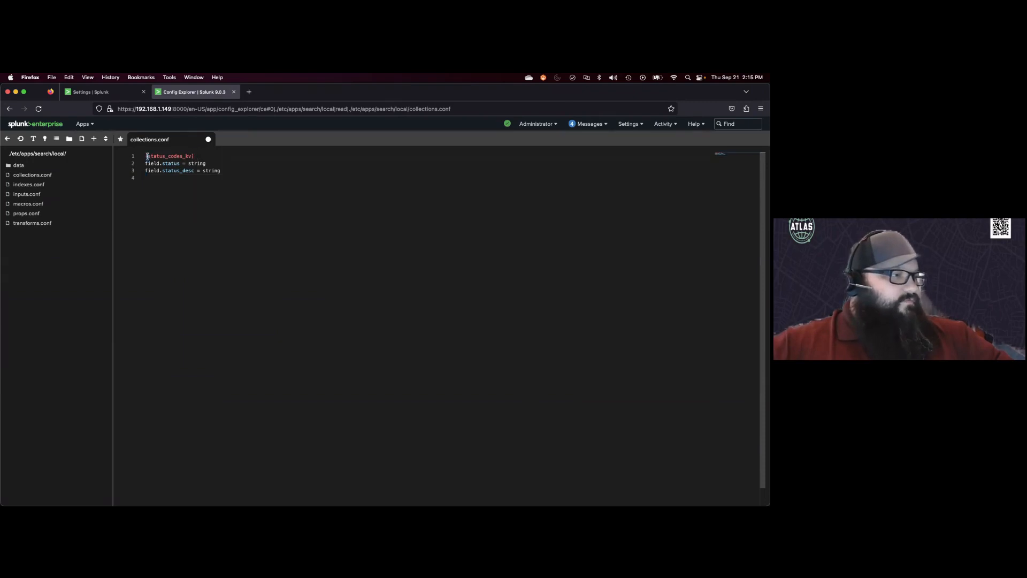
pyautogui.moveTo(146, 156); pyautogui.dragTo(191, 157)
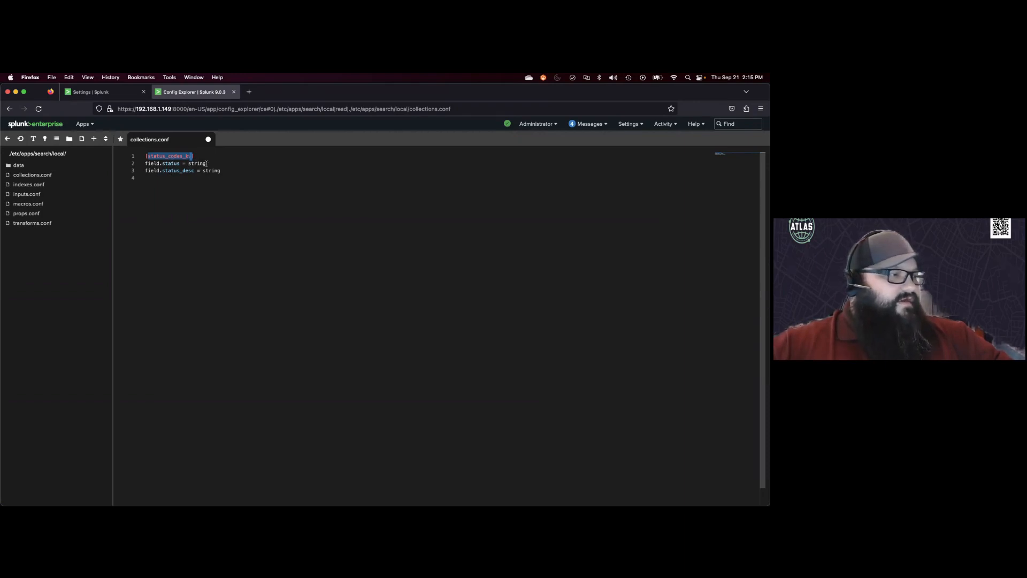
pyautogui.rightClick(217, 201)
pyautogui.click(233, 207)
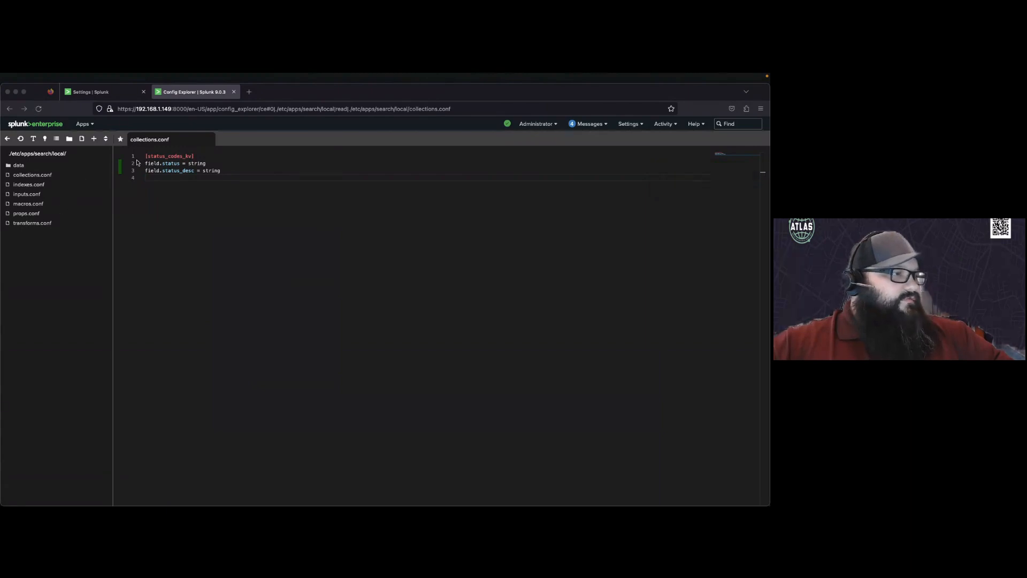
# Step: Open transforms.conf and paste a [status_codes_kv] stanza: collection = status_codes_kv, external_type = kvstore, fields_list = status,status_desc,_key
pyautogui.click(211, 140)
pyautogui.click(211, 139)
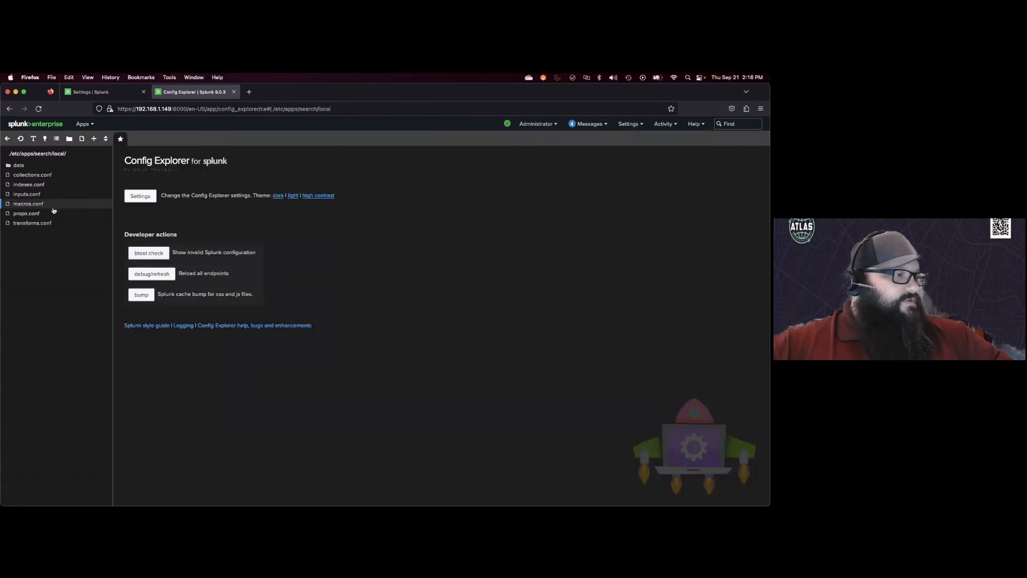
pyautogui.click(39, 223)
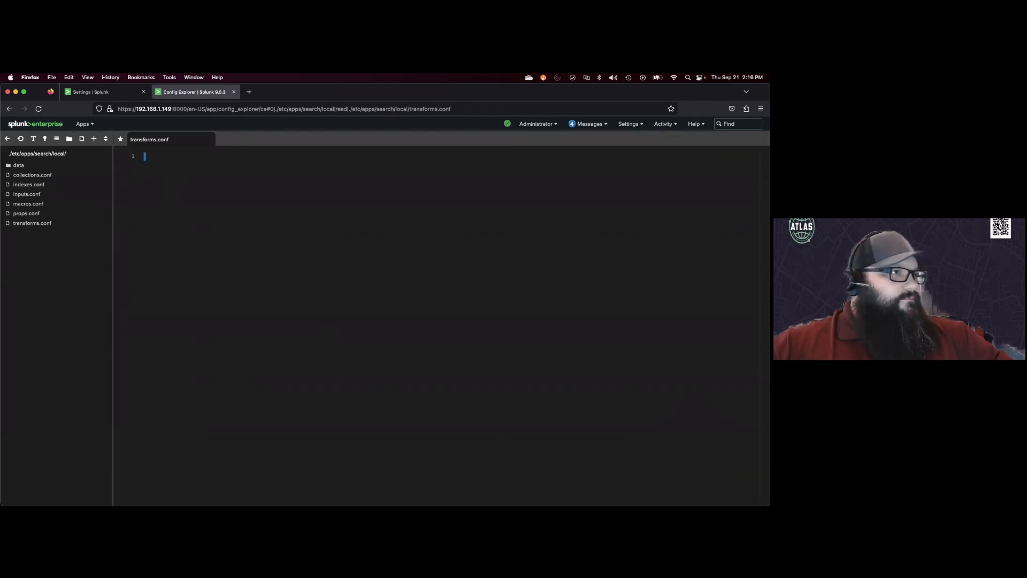
pyautogui.press('super+Tab')
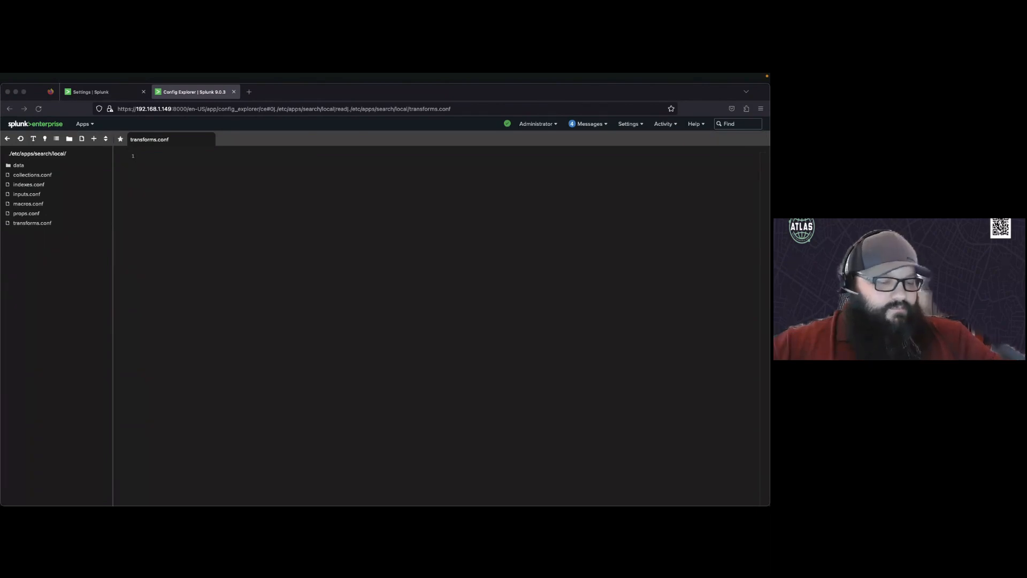
pyautogui.click(190, 158)
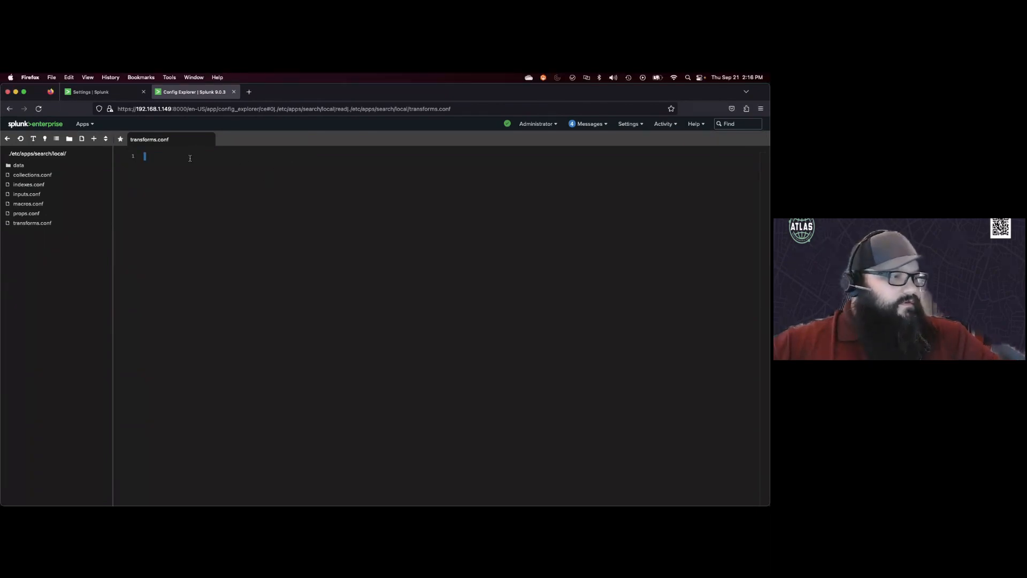
pyautogui.write('[status_codes_kv] collection = status_codes_kv external_type = kvstore fields_list = status,status_desc,_key')
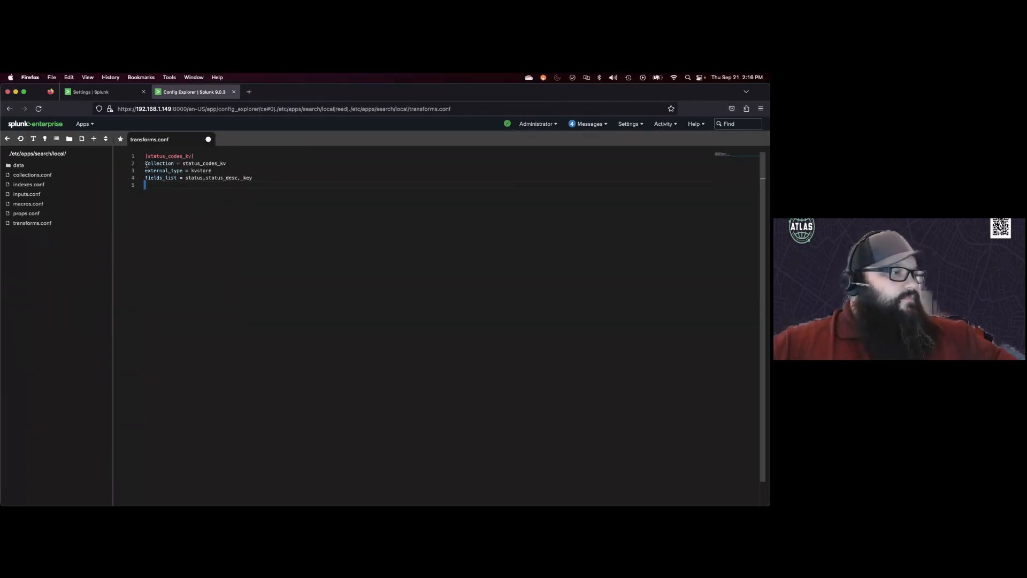
# Step: Review each setting of the pasted transforms.conf stanza
pyautogui.click(146, 156)
pyautogui.moveTo(146, 156); pyautogui.dragTo(195, 156)
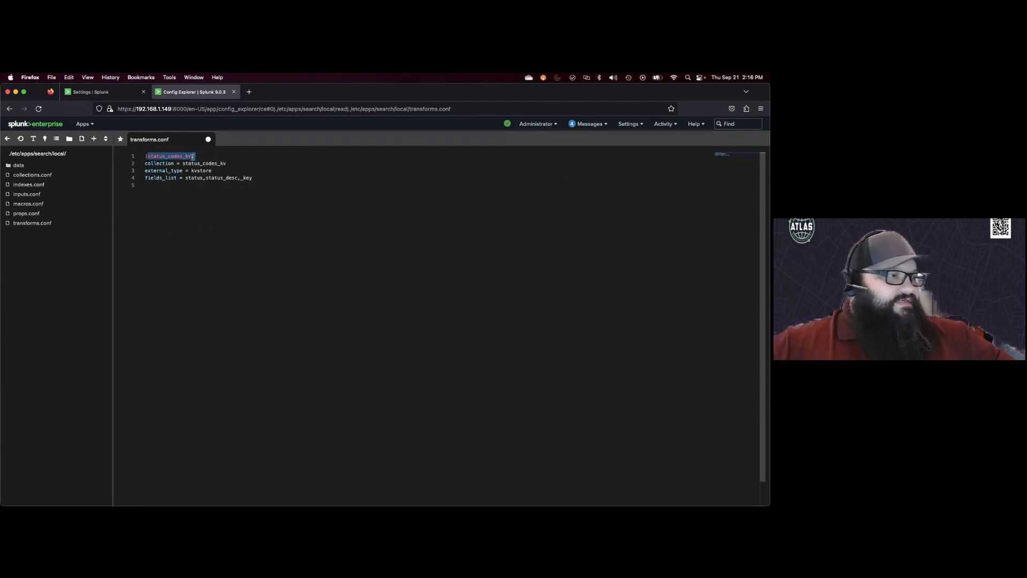
pyautogui.click(146, 163)
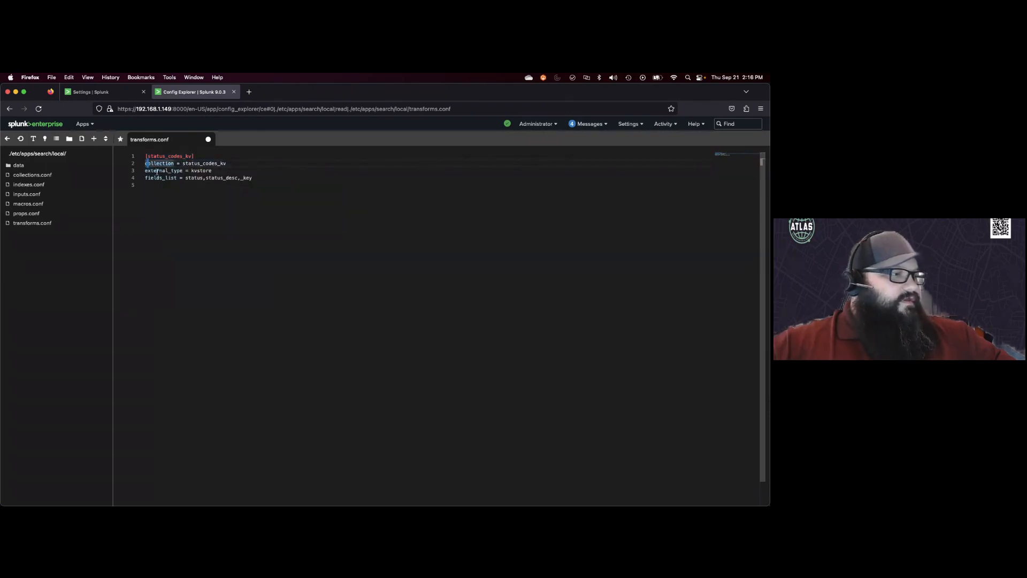
pyautogui.moveTo(163, 170)
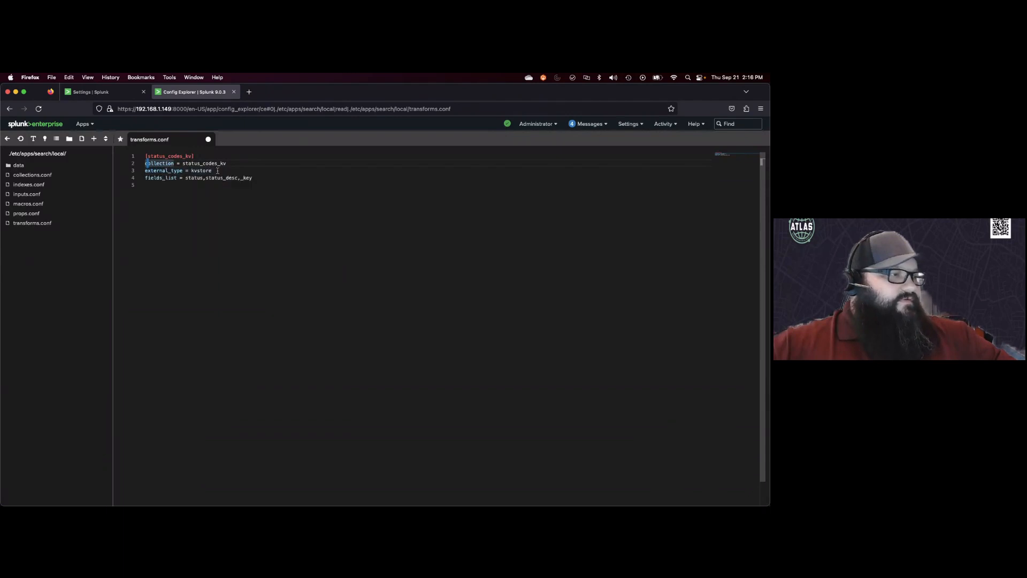
pyautogui.click(215, 171)
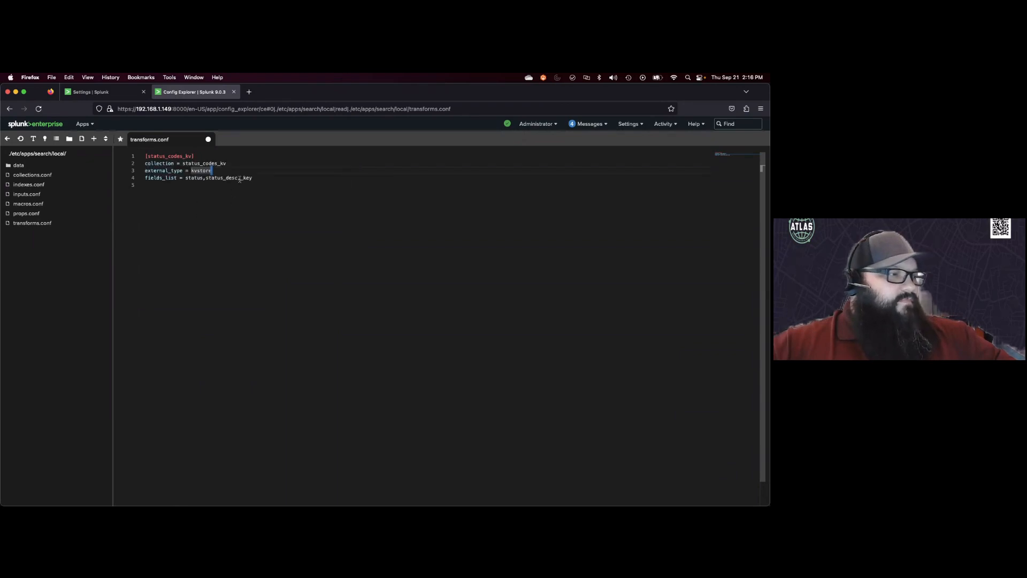
pyautogui.click(252, 178)
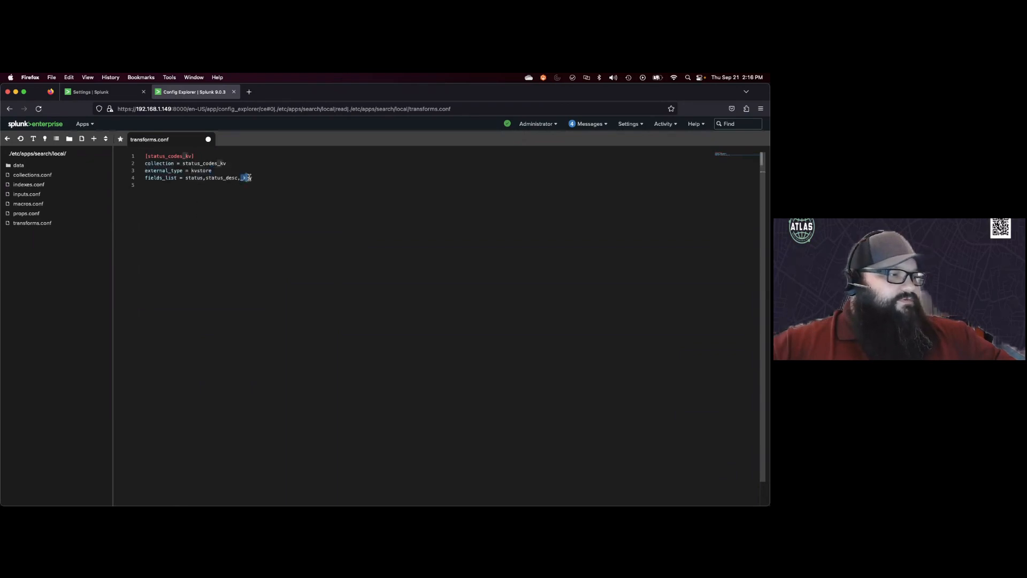
pyautogui.click(241, 214)
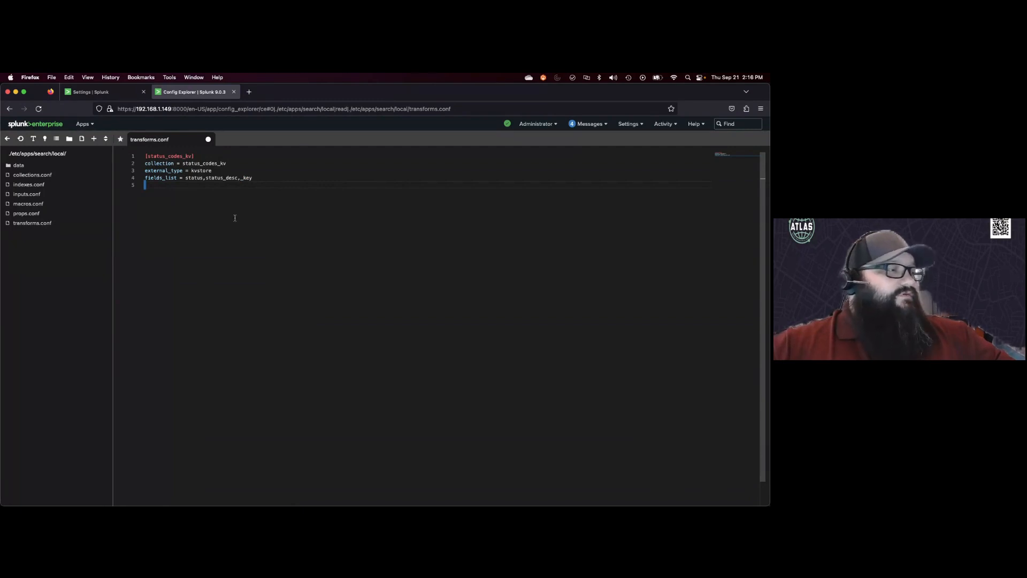
# Step: Save transforms.conf
pyautogui.rightClick(222, 210)
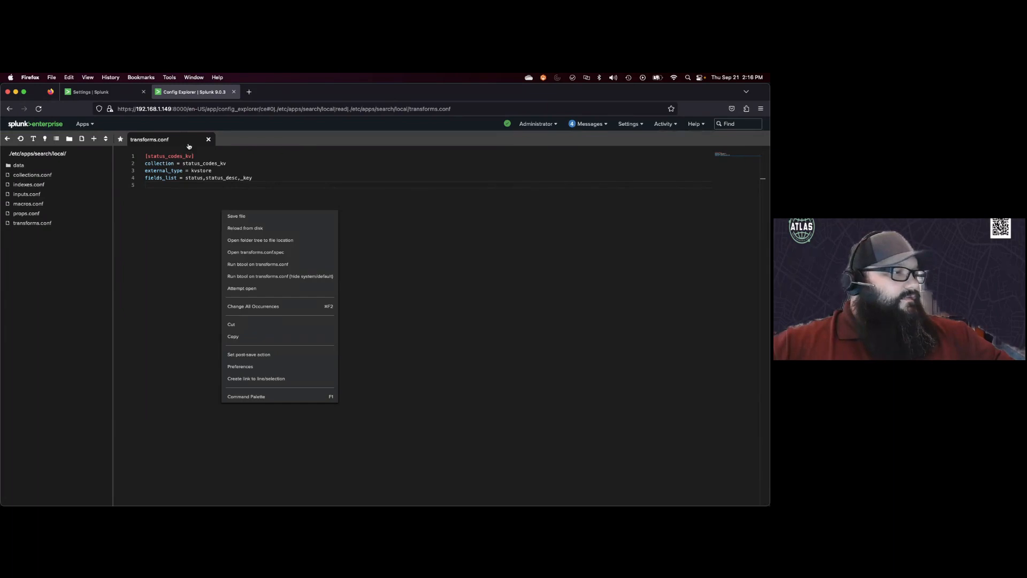
pyautogui.click(234, 214)
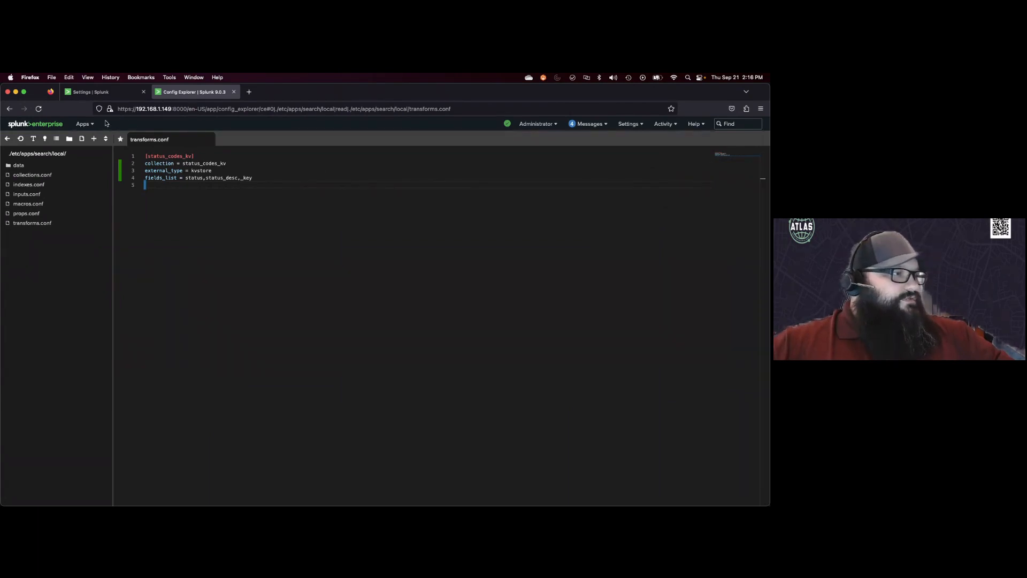
# Step: Start a new lookup definition from the Lookups settings, choosing search as the destination app
pyautogui.click(635, 126)
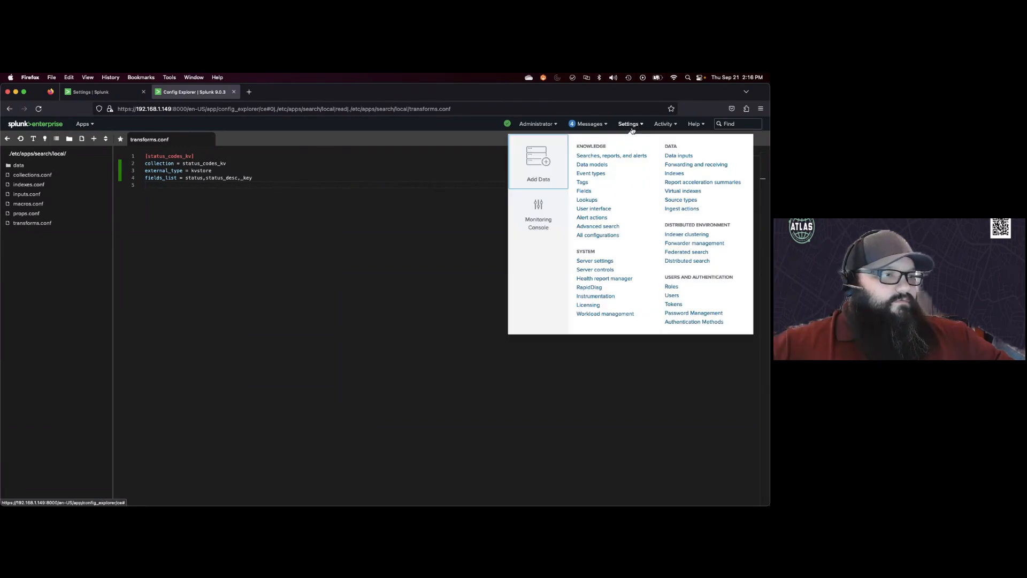
pyautogui.click(587, 200)
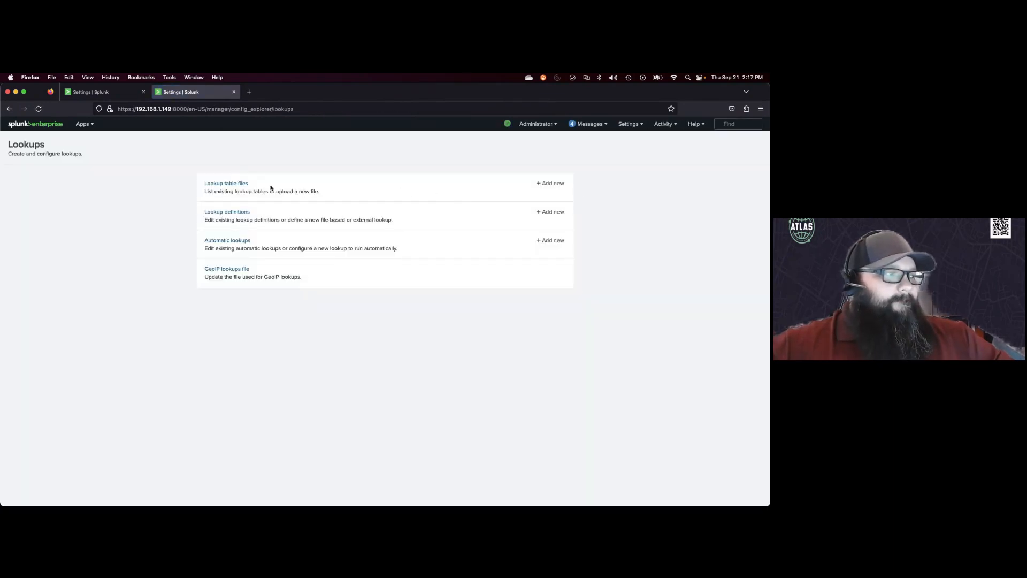
pyautogui.click(226, 213)
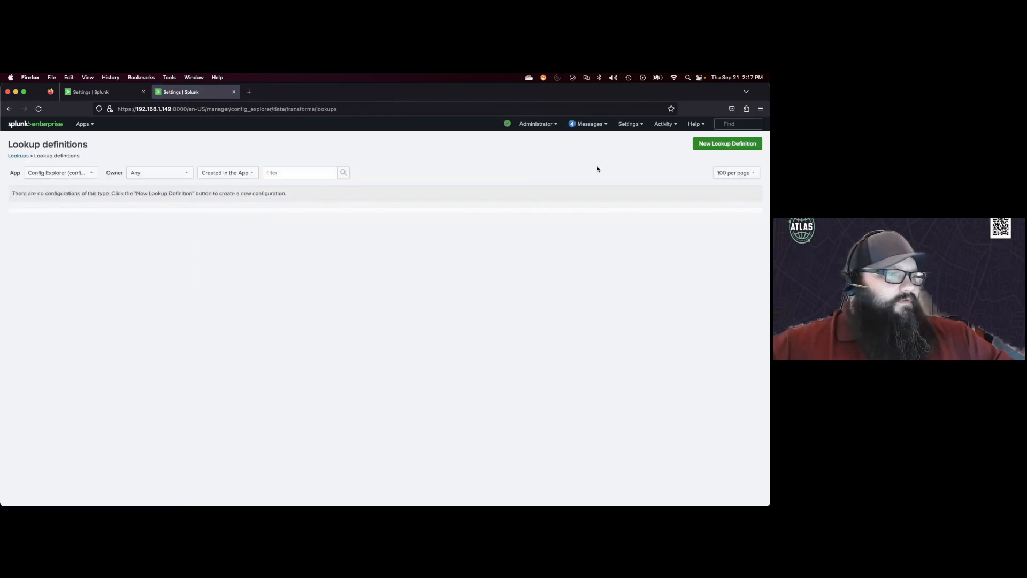
pyautogui.click(716, 144)
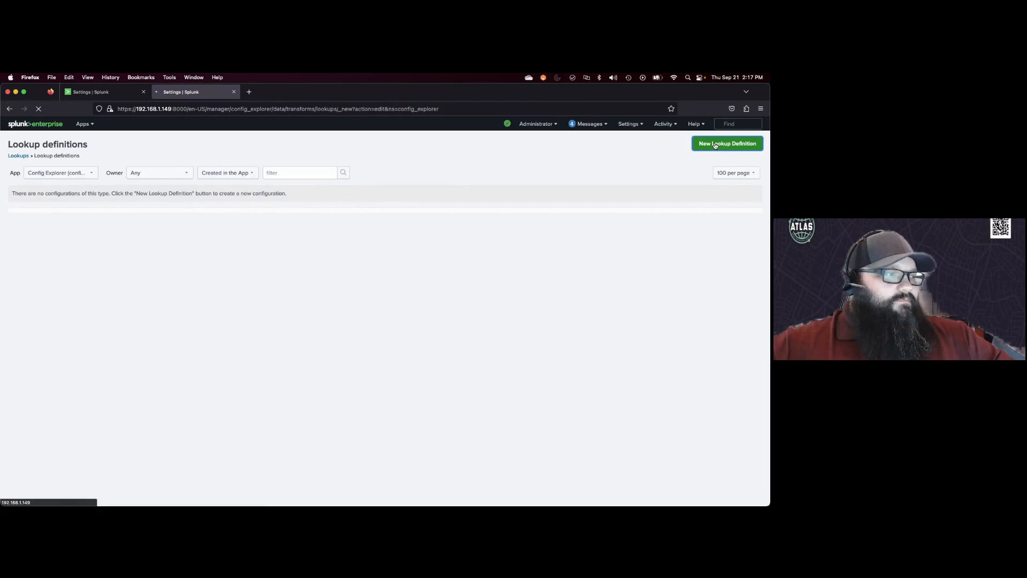
pyautogui.click(343, 198)
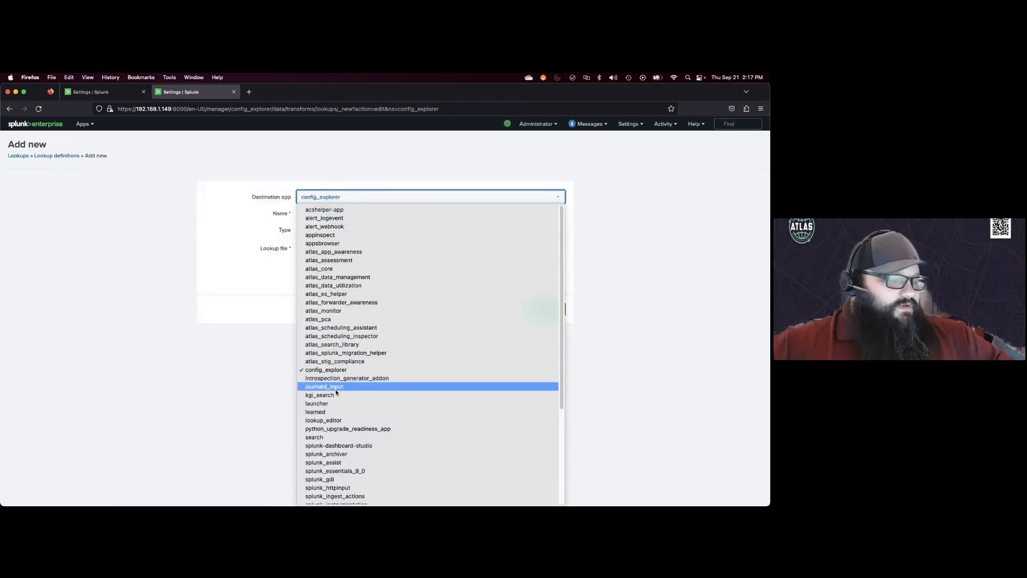
pyautogui.scroll(-3, 339, 390)
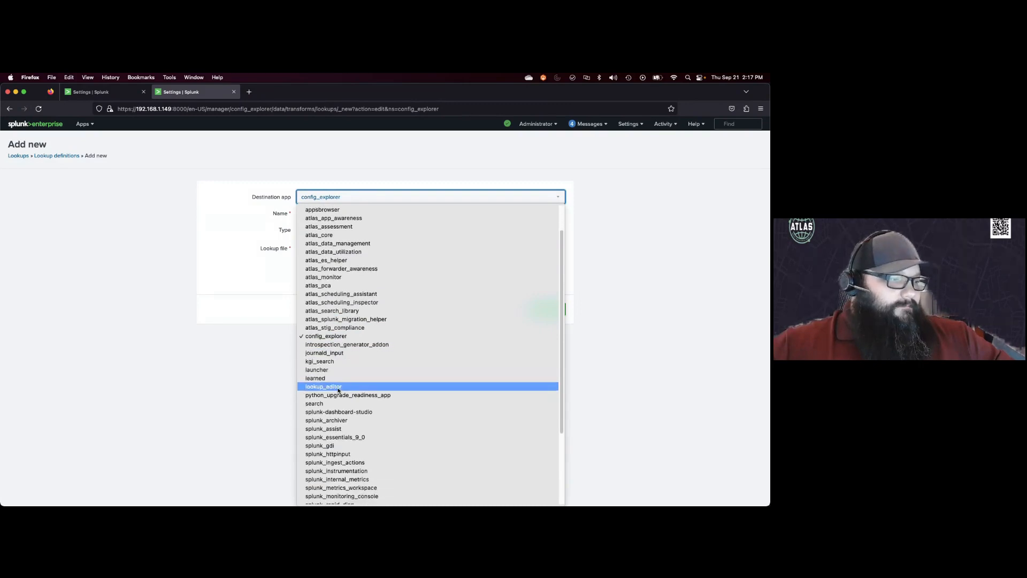
pyautogui.scroll(-3, 339, 390)
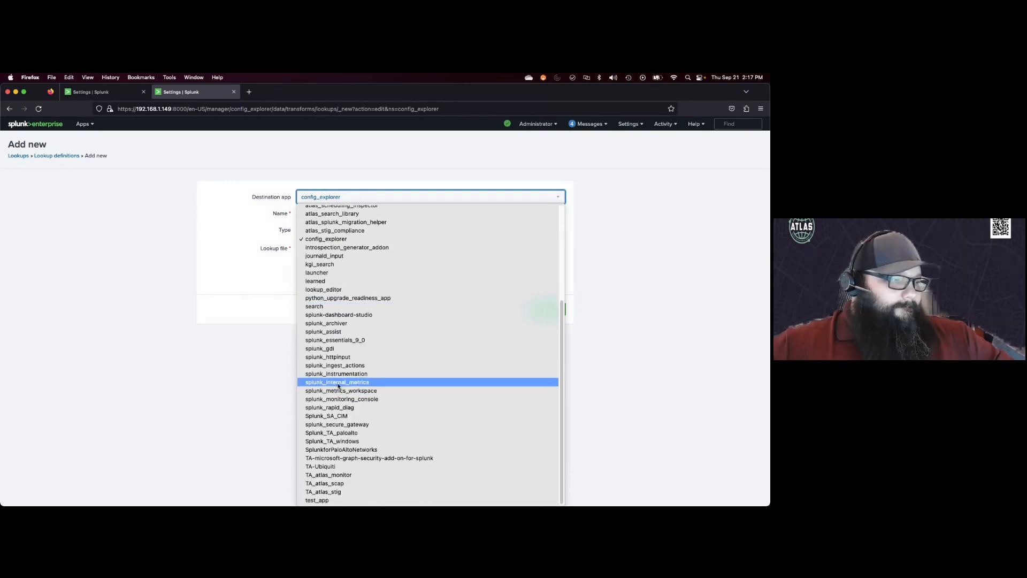
pyautogui.click(337, 309)
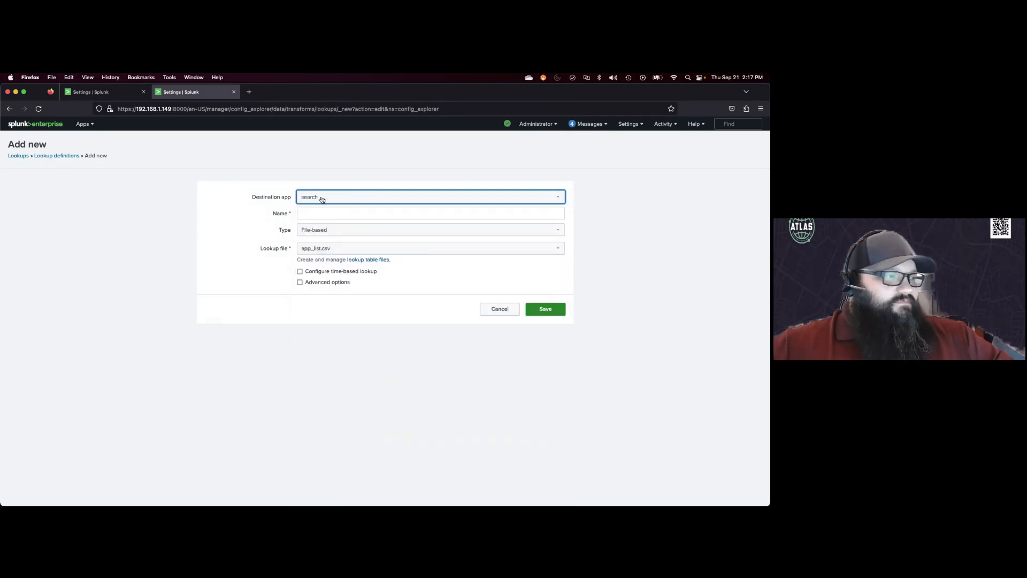
# Step: Name the lookup definition status_codes_kv and set its type to KV Store
pyautogui.click(309, 212)
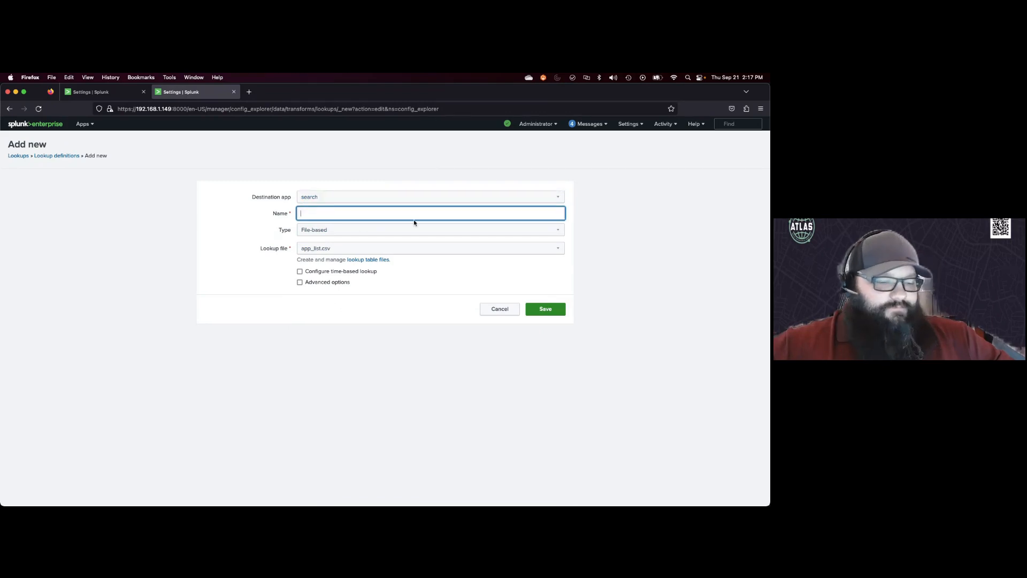
pyautogui.write('status')
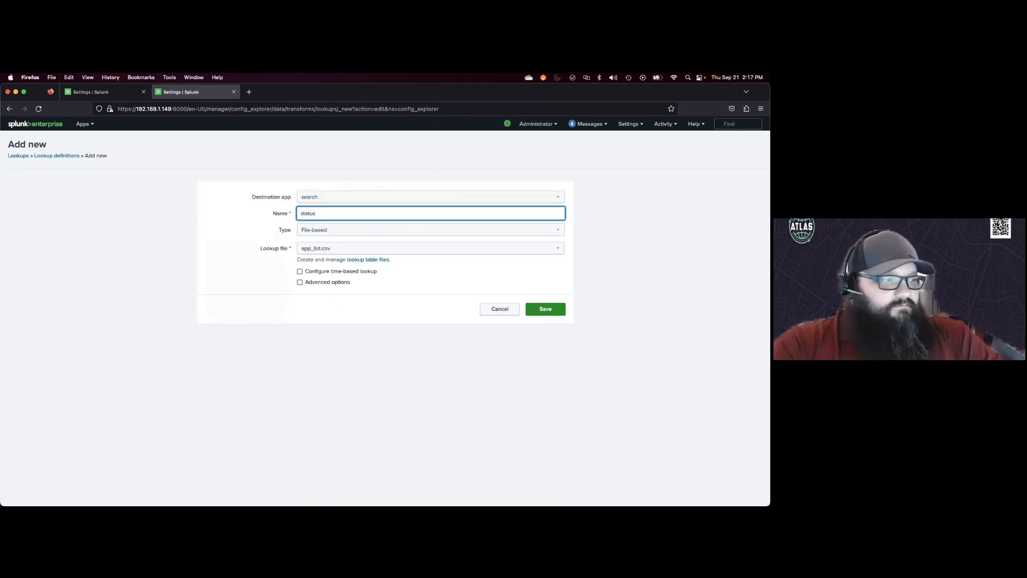
pyautogui.write('_codes_kv')
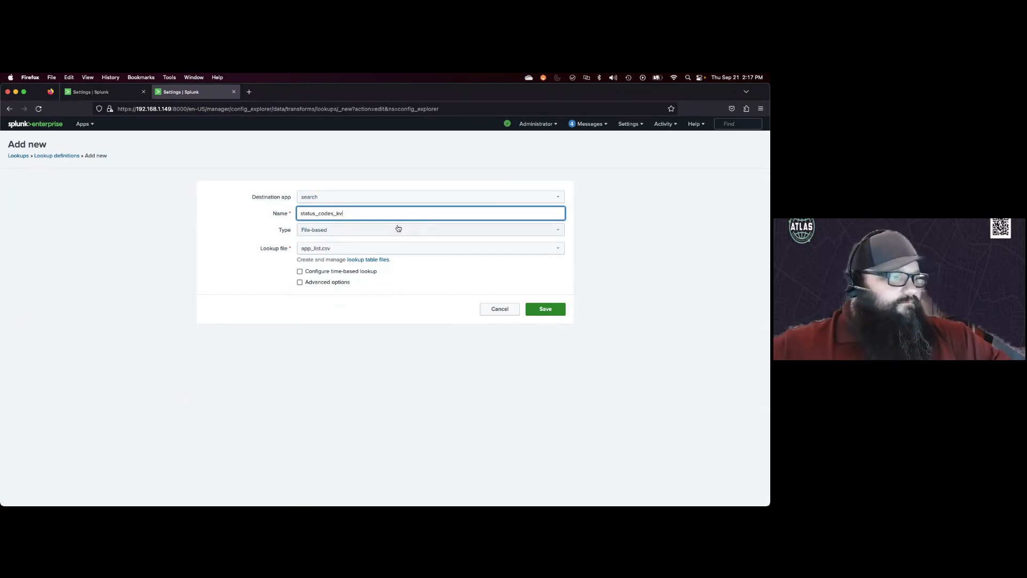
pyautogui.click(336, 229)
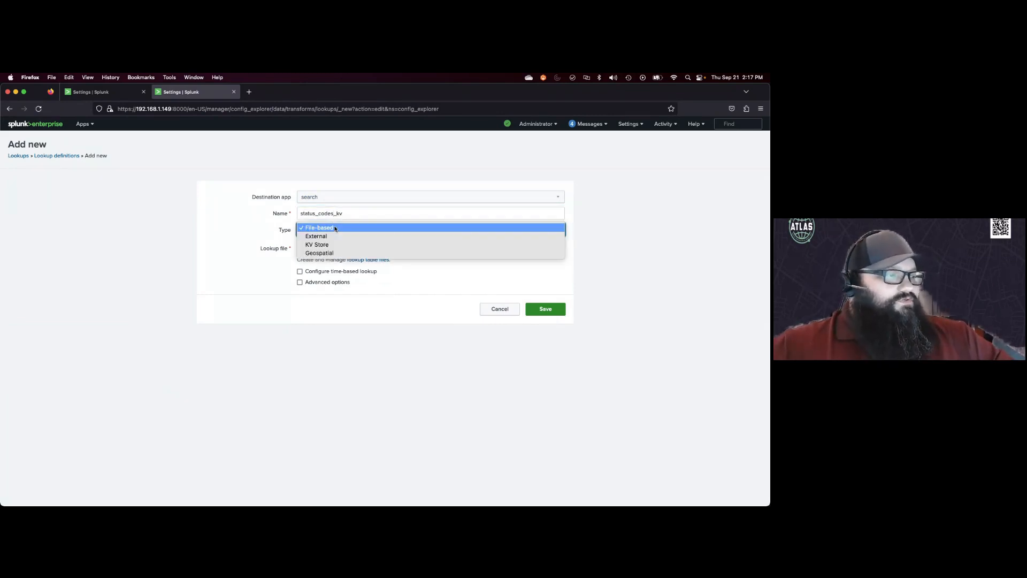
pyautogui.click(325, 245)
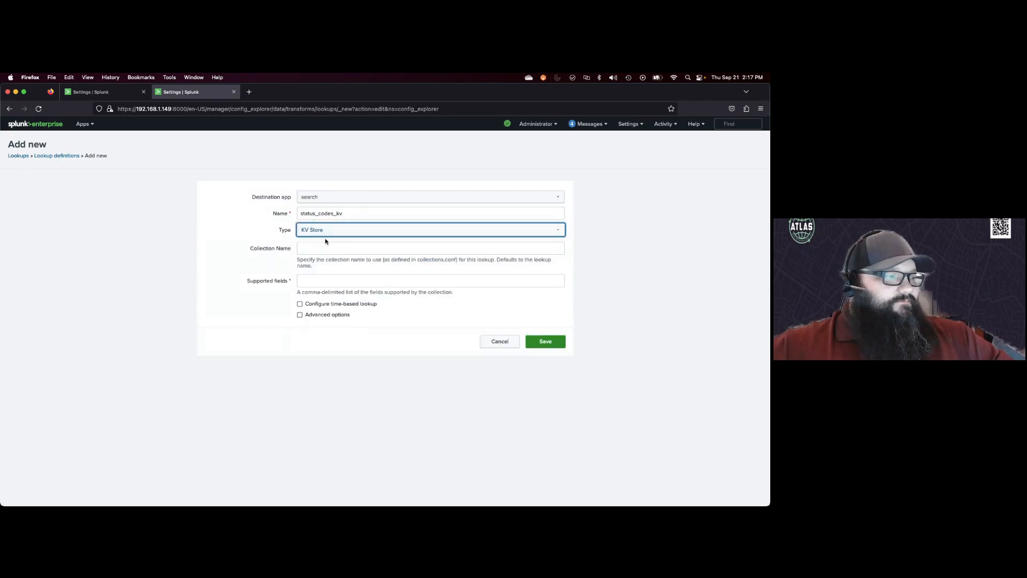
# Step: Set the collection name to status_codes_kv
pyautogui.click(314, 246)
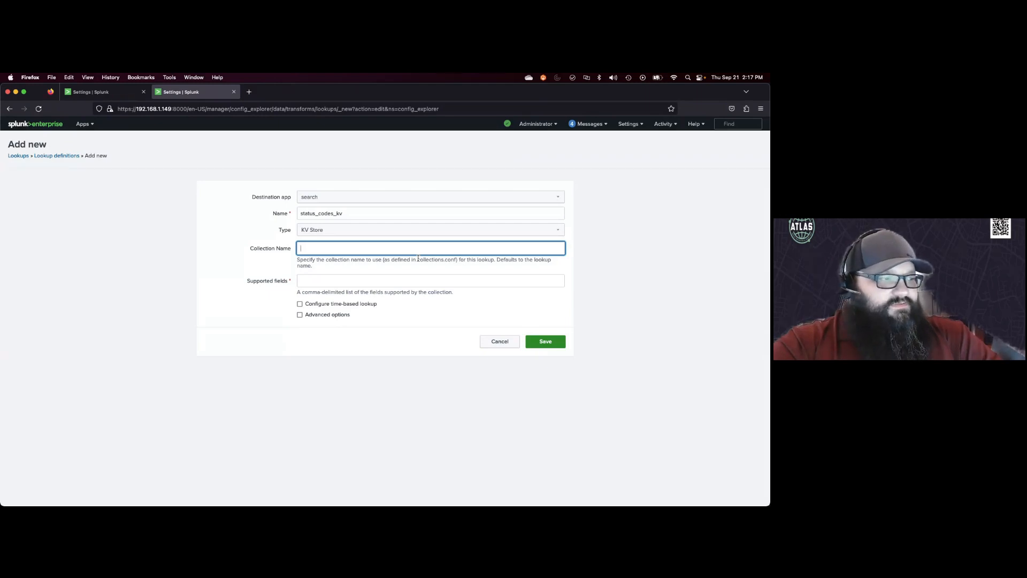
pyautogui.write('stats')
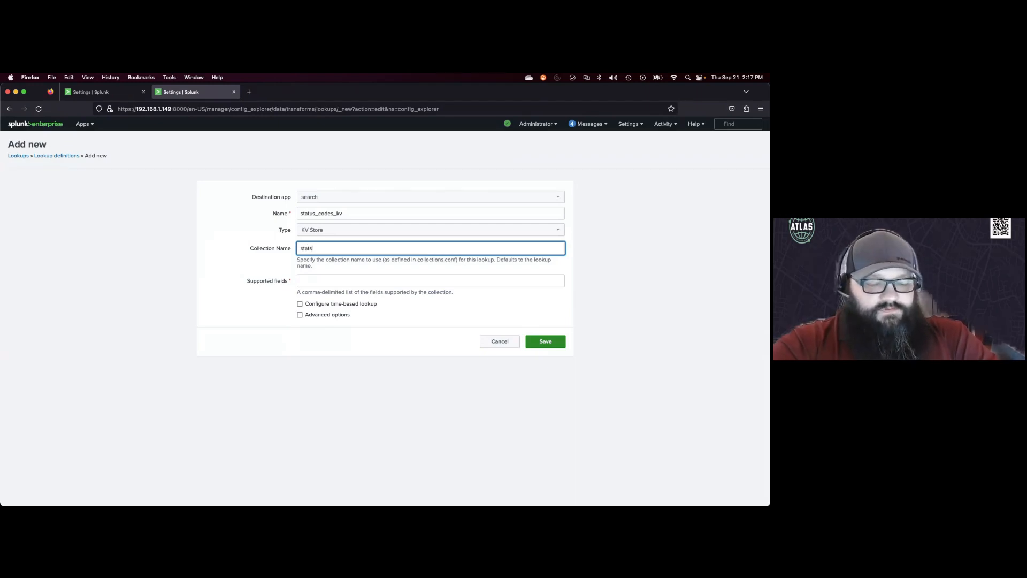
pyautogui.press('BackSpace')
pyautogui.write('us')
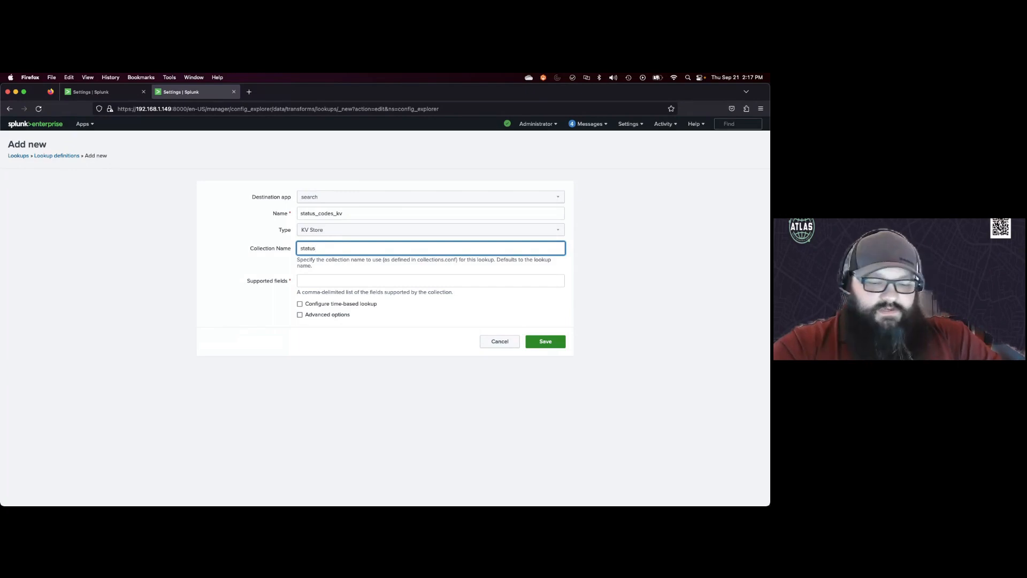
pyautogui.write('_cocdes_')
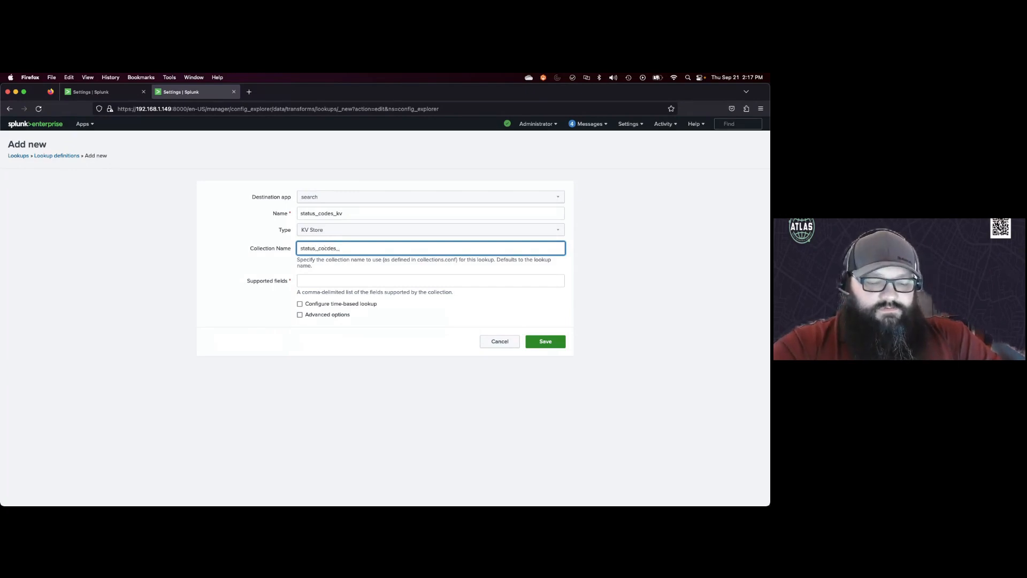
pyautogui.write('kv')
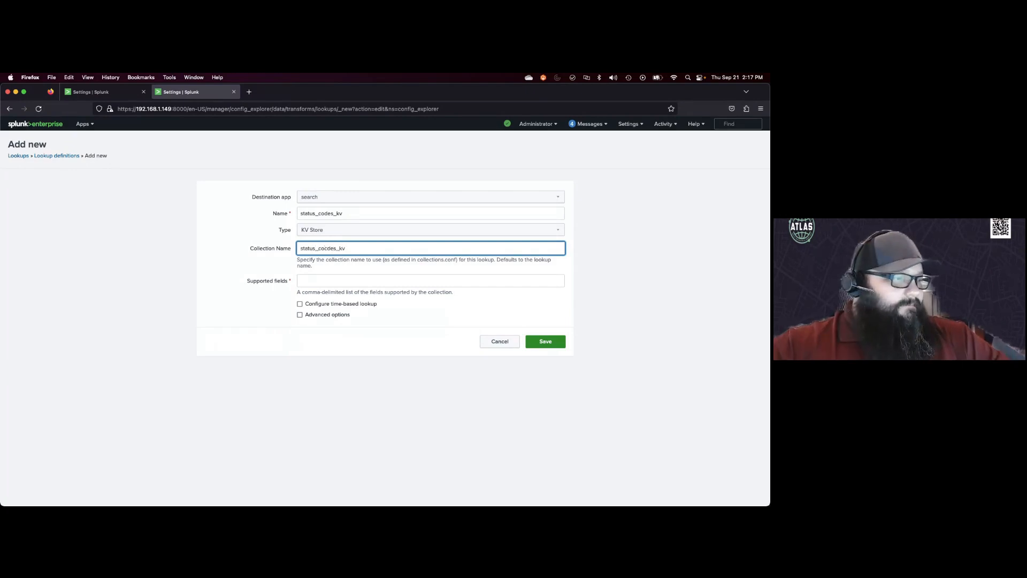
pyautogui.press('BackSpace')
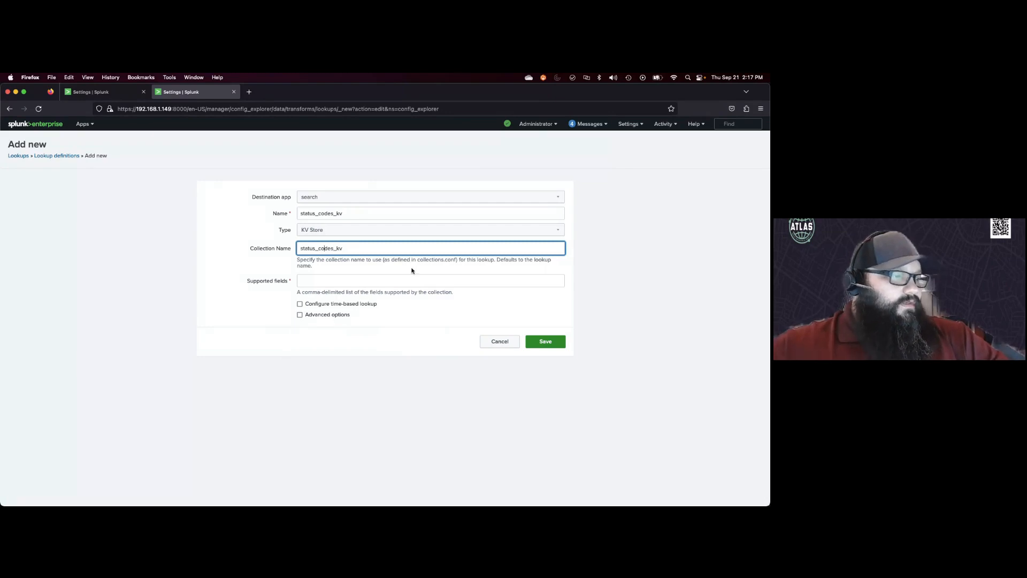
# Step: Set the supported fields to status,status_desc,_key and save the lookup definition
pyautogui.click(344, 281)
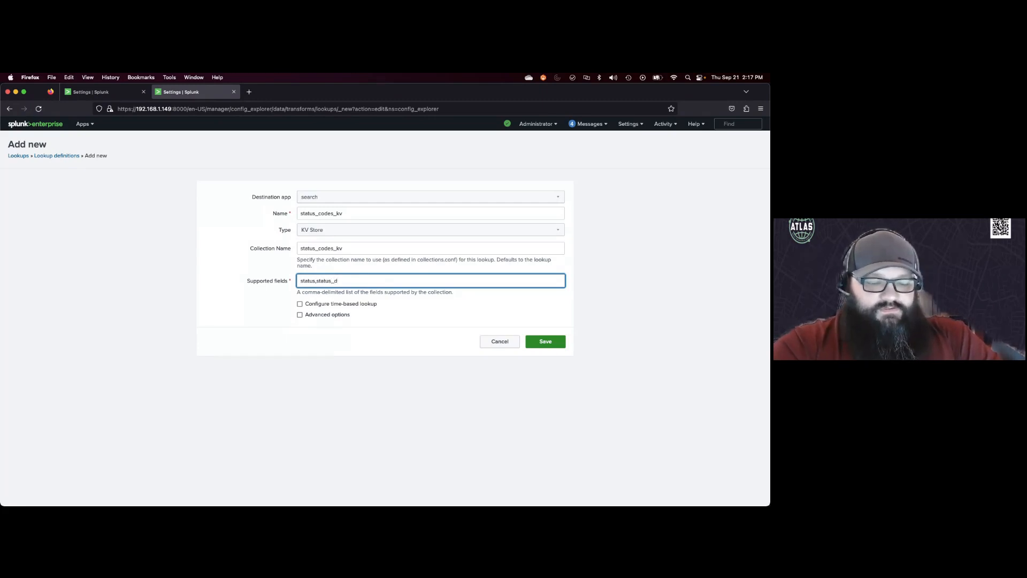
pyautogui.write('esc')
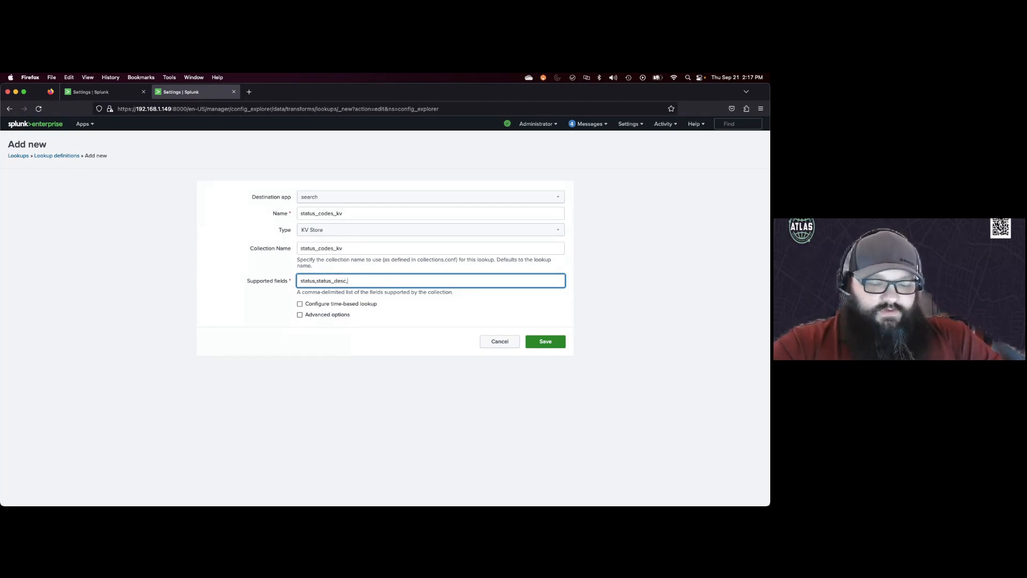
pyautogui.write(',_key')
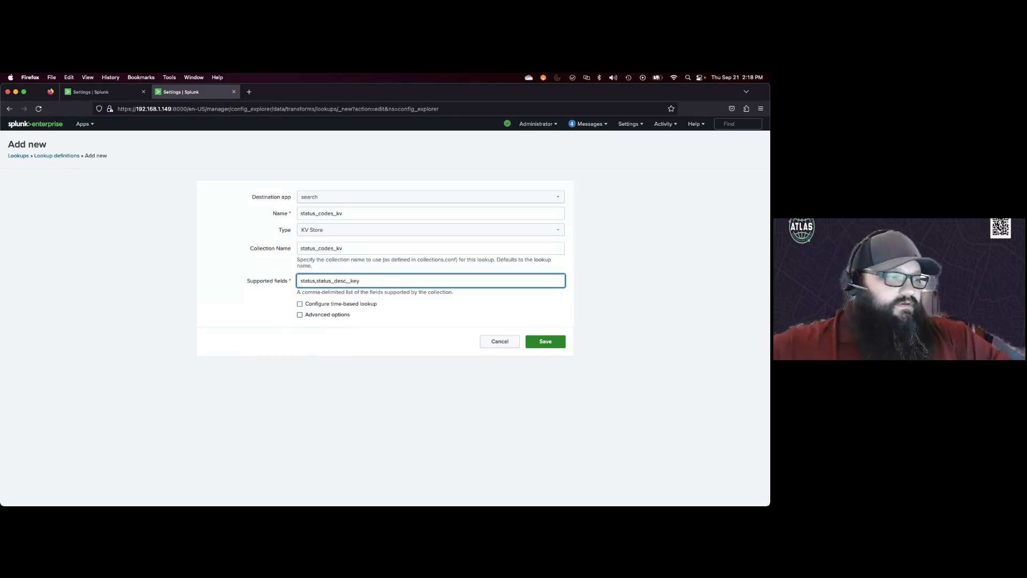
pyautogui.click(550, 343)
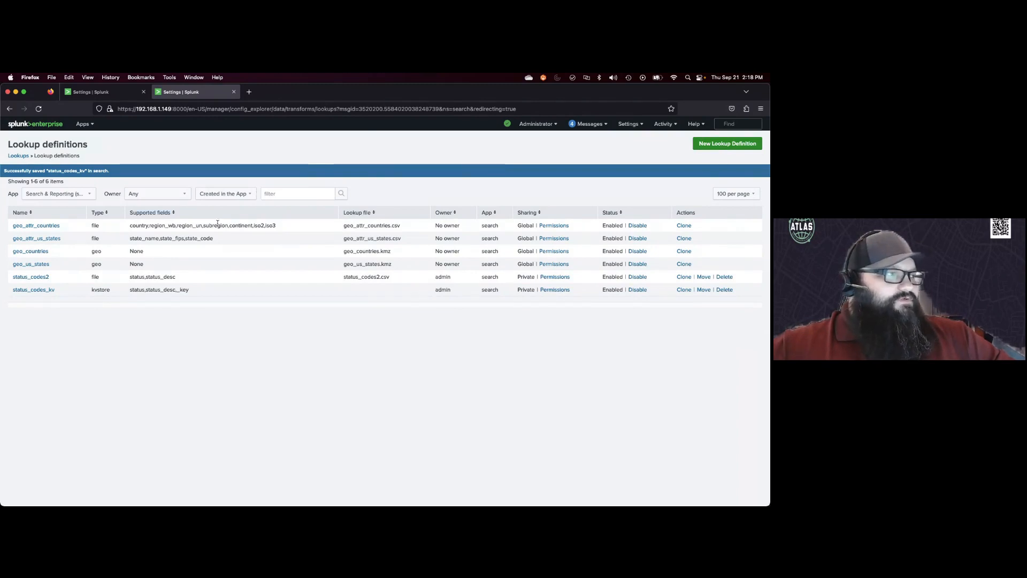
# Step: Open Search & Reporting in the first tab and run | inputlookup status_codes_kv
pyautogui.click(97, 93)
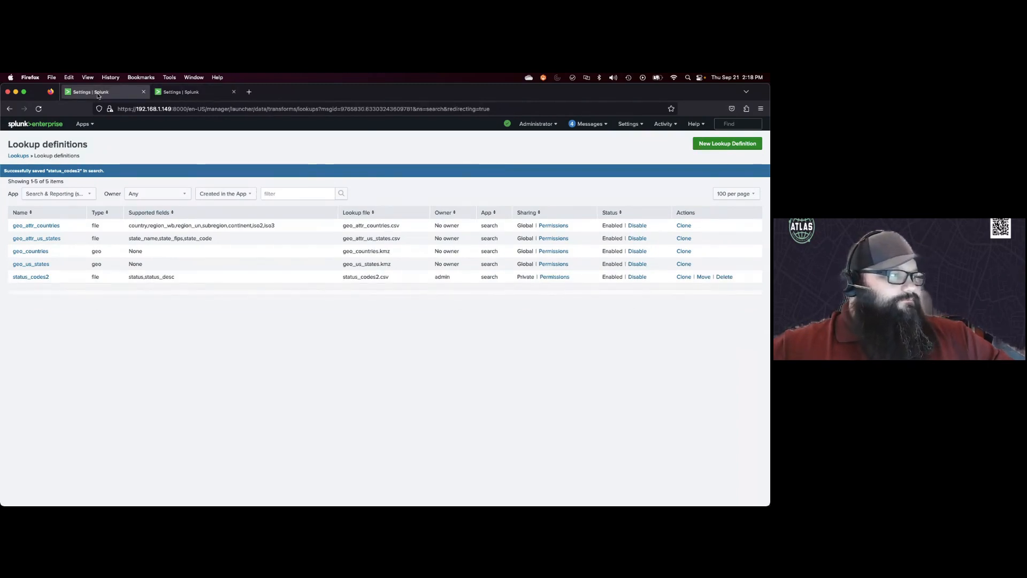
pyautogui.click(83, 124)
pyautogui.click(88, 141)
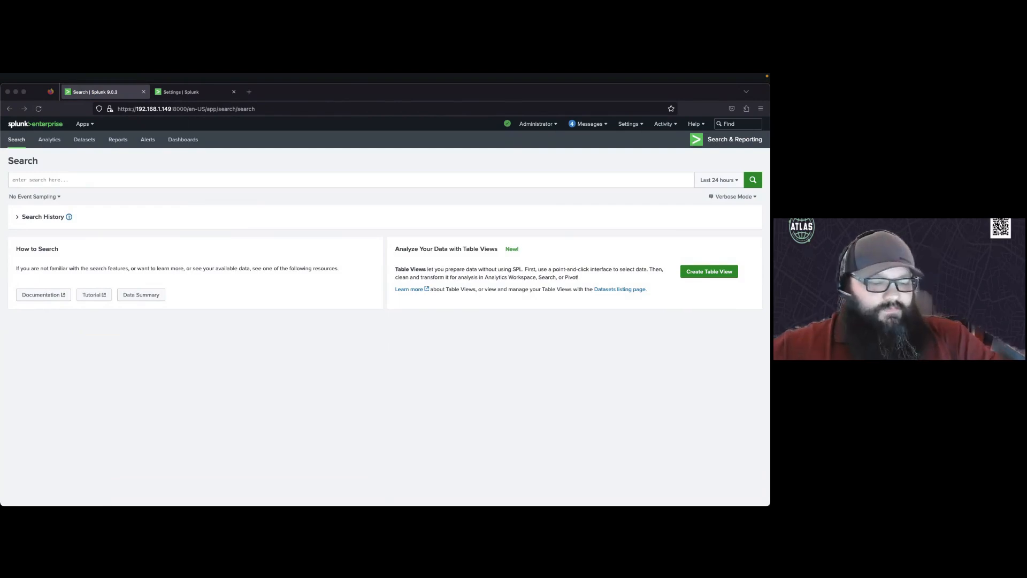
pyautogui.click(111, 198)
pyautogui.click(105, 180)
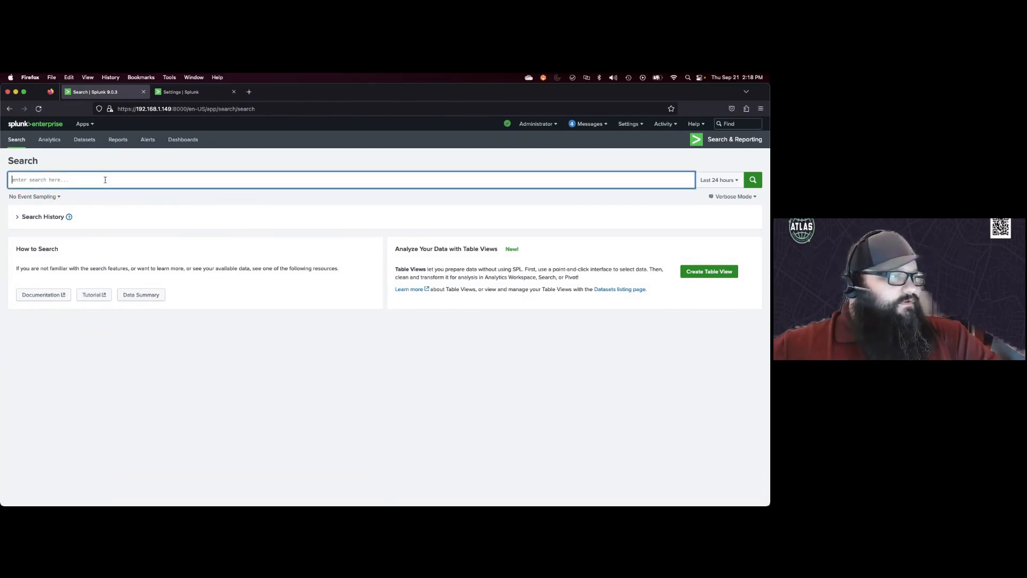
pyautogui.write('| inputlookup status_codes_kv')
pyautogui.press('Escape')
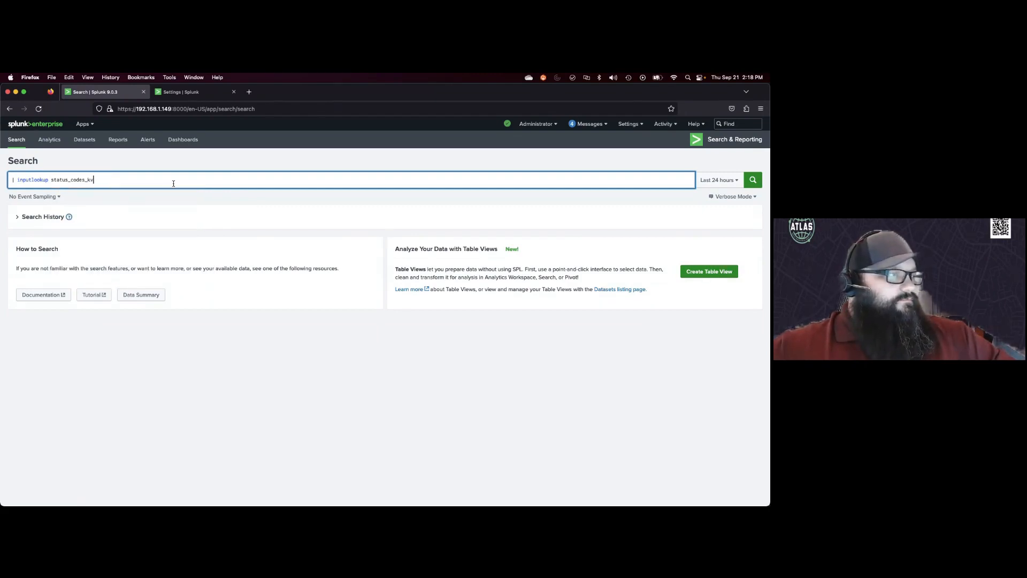
pyautogui.press('Return')
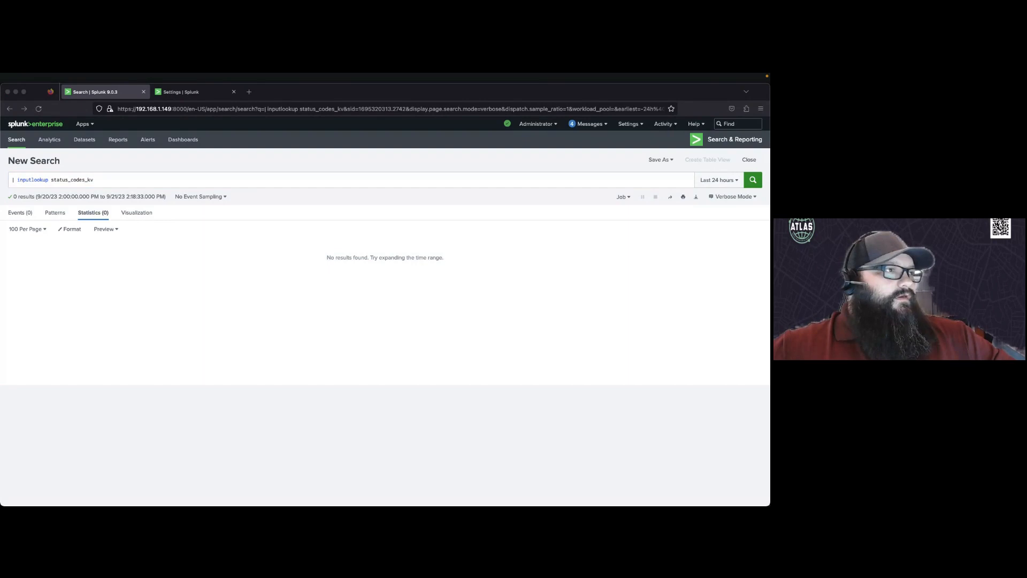
# Step: Replace the search with | makeresults format=csv data="status, status_desc and paste the list of HTTP status codes with descriptions below it
pyautogui.click(97, 181)
pyautogui.press('super+a')
pyautogui.write('| makeresults format=csv data="status, status_desc')
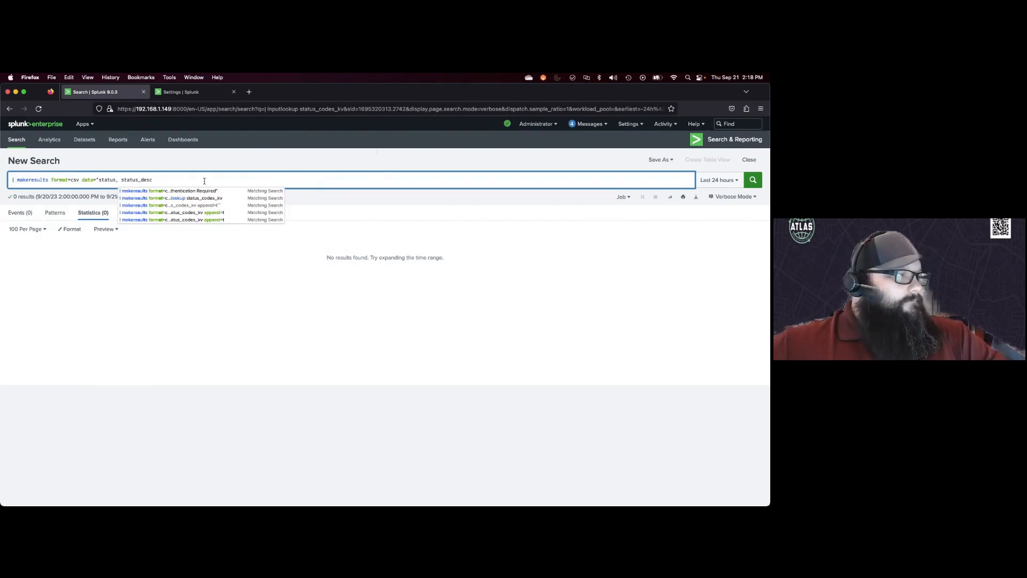
pyautogui.hotkey('shift', 'Return')
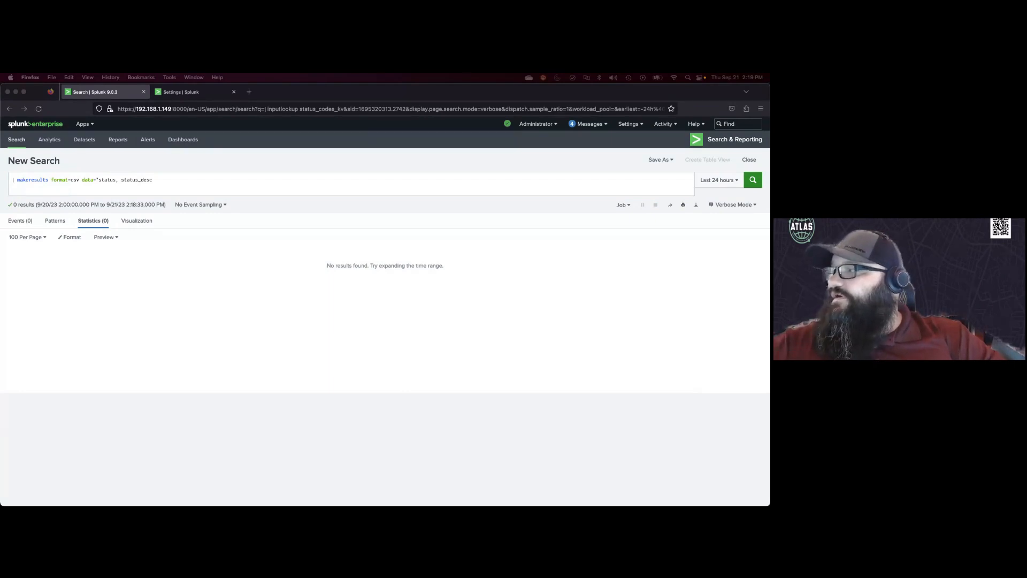
pyautogui.click(35, 191)
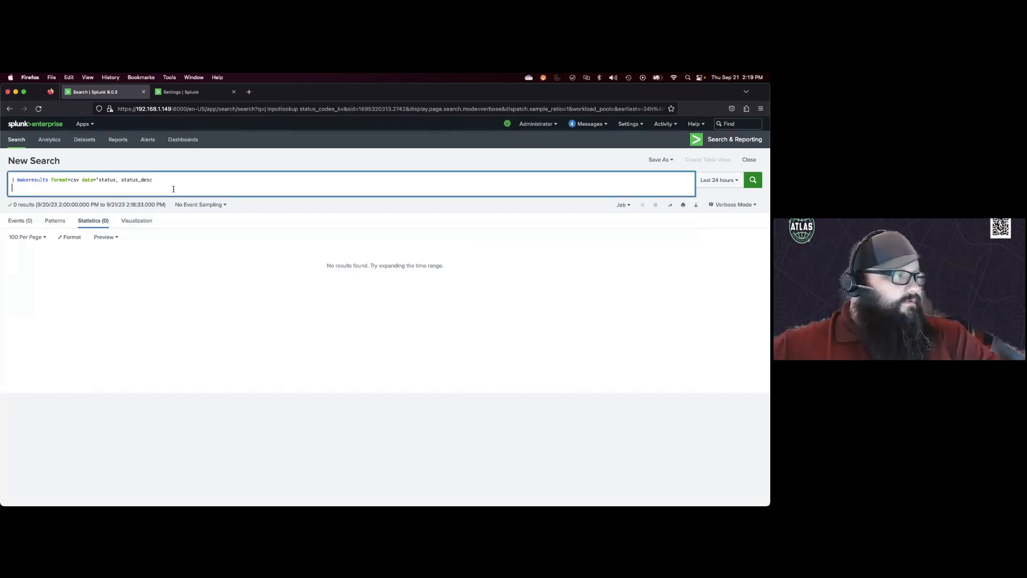
pyautogui.press('super+v')
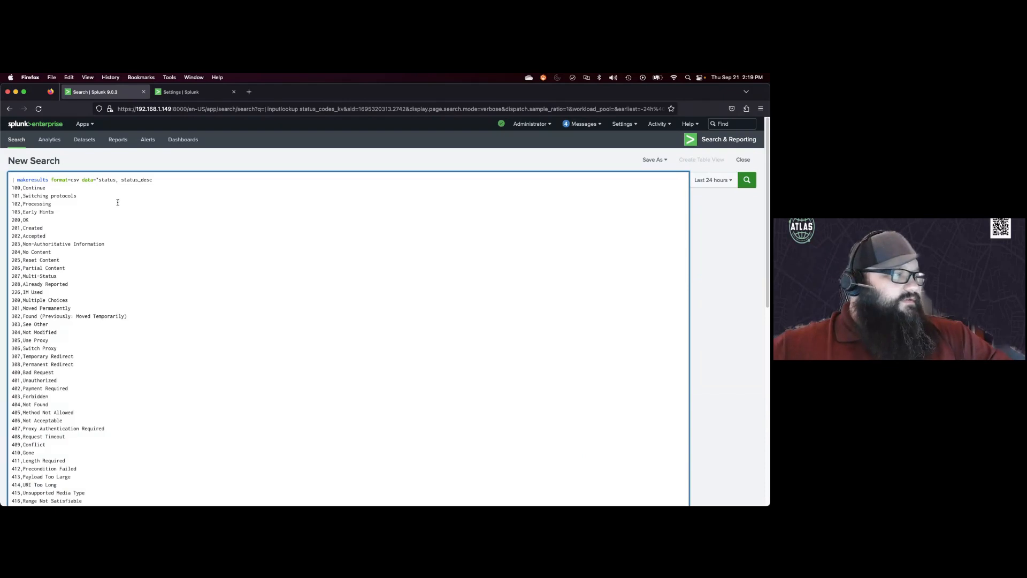
# Step: Enclose the pasted data in quotation marks and run the makeresults search
pyautogui.scroll(-5, 118, 209)
pyautogui.write('"')
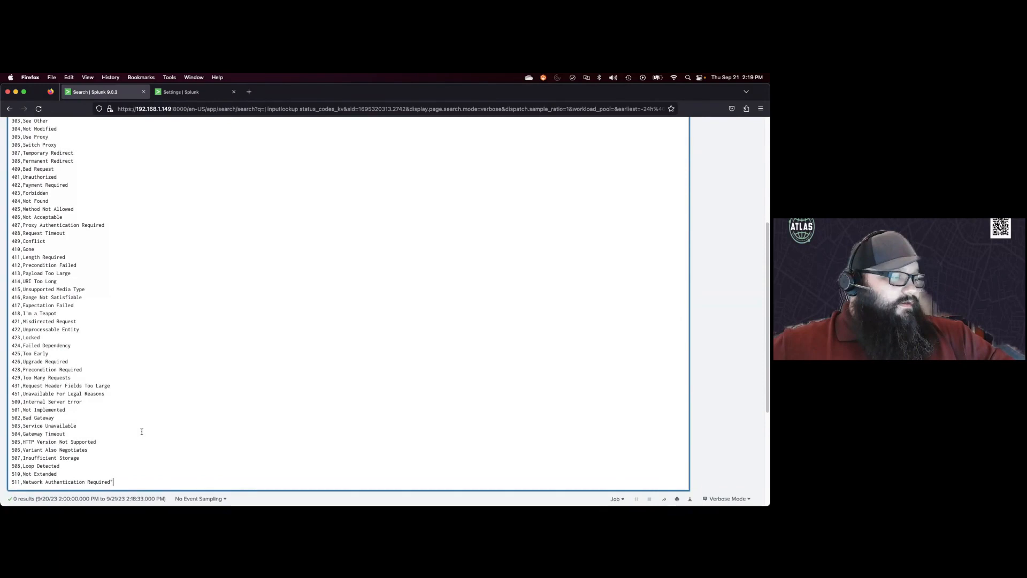
pyautogui.scroll(5, 141, 431)
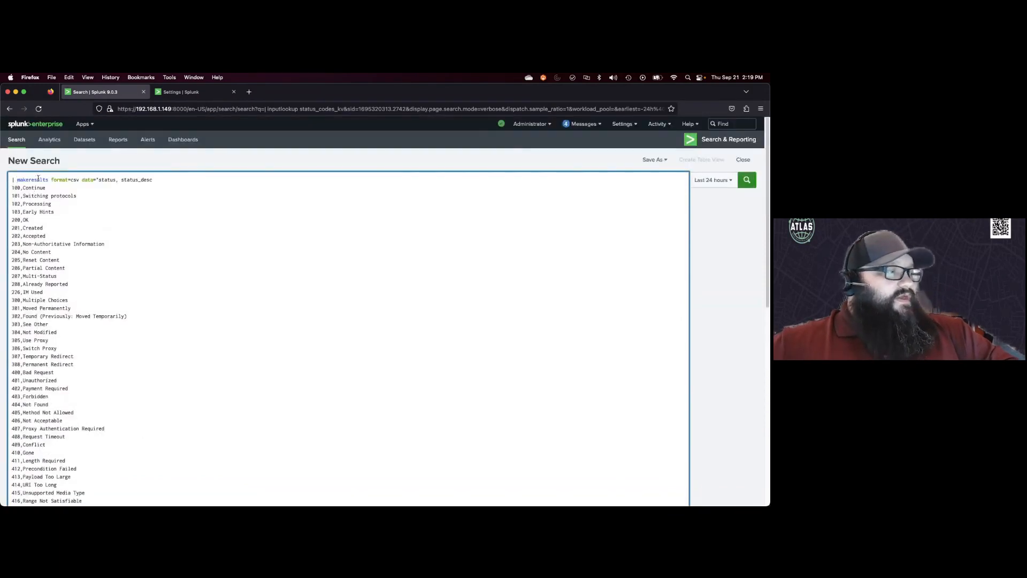
pyautogui.click(97, 180)
pyautogui.write('"')
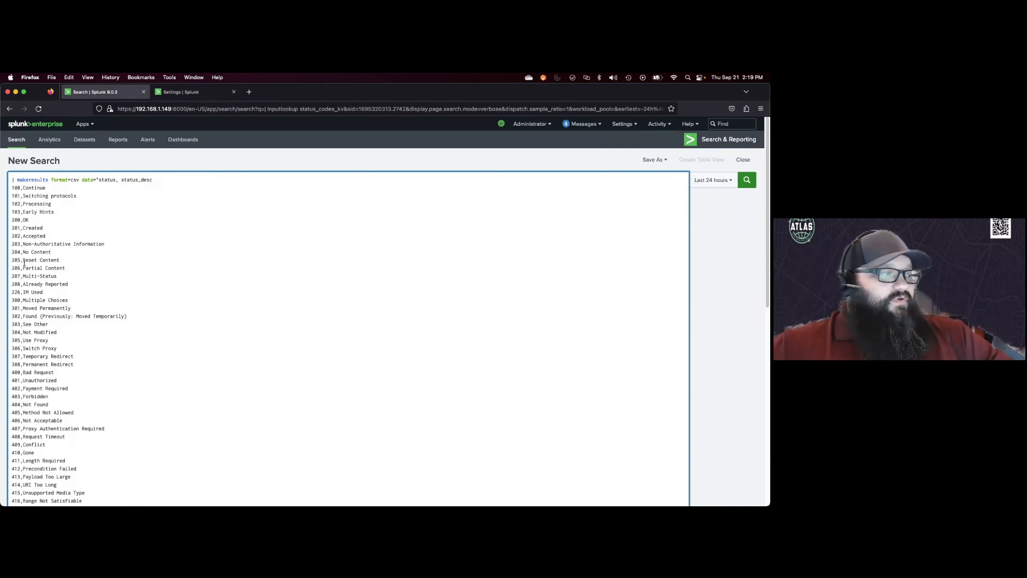
pyautogui.scroll(-2, 37, 272)
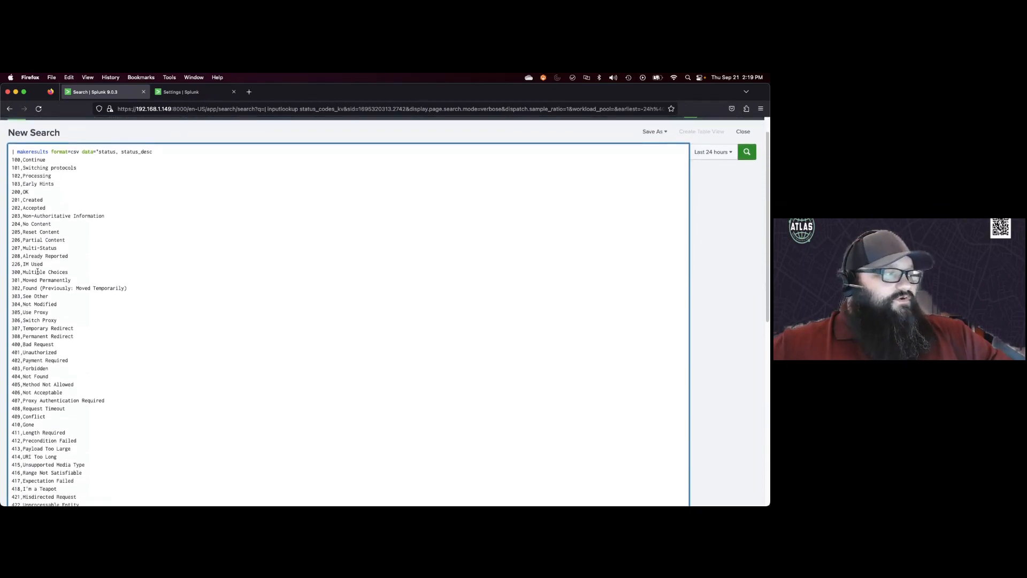
pyautogui.scroll(-10, 38, 270)
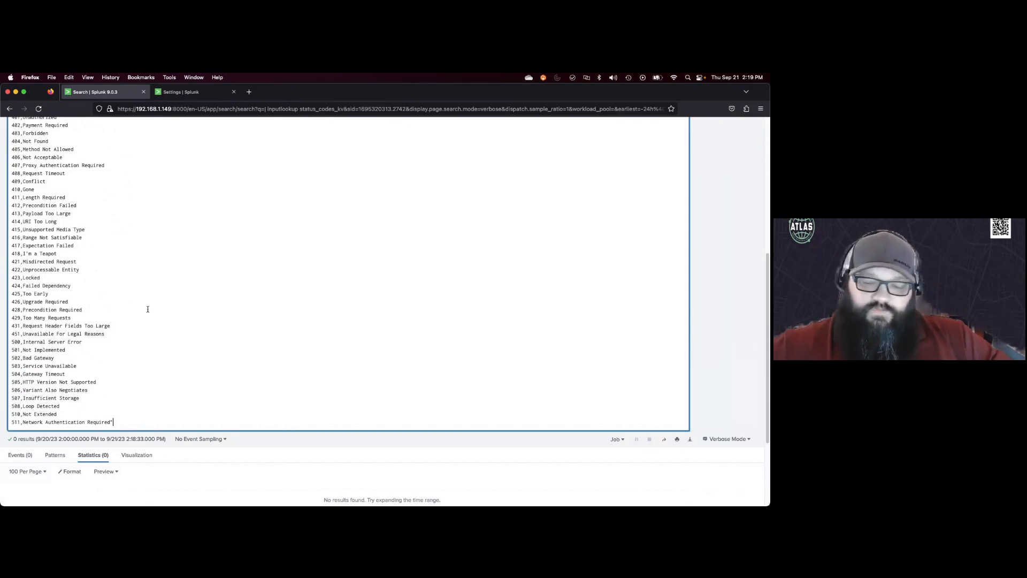
pyautogui.press('Return')
pyautogui.scroll(-9, 224, 313)
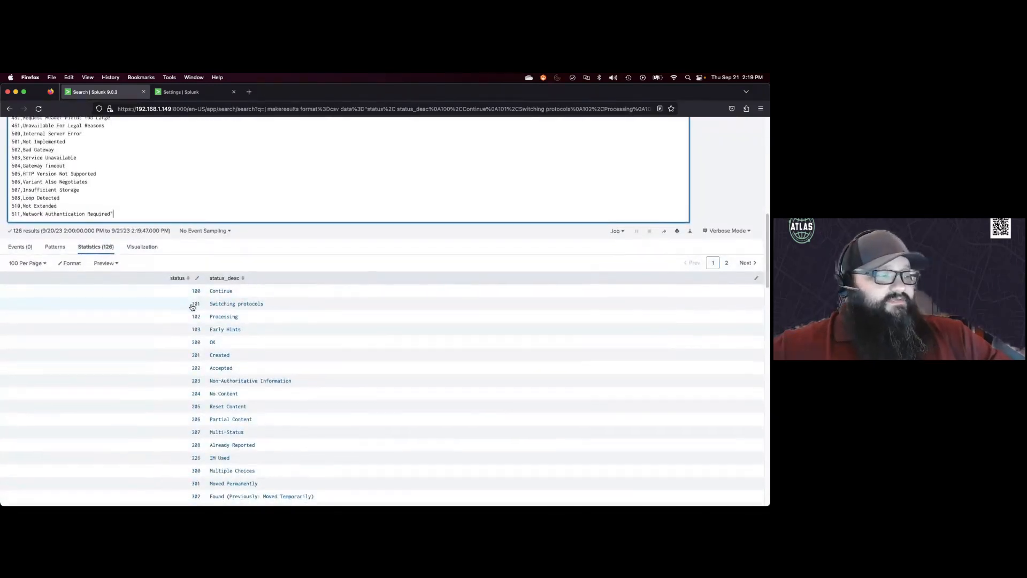
# Step: Append | outputlookup status_codes_kv on a new line and run the search to populate the KV Store collection
pyautogui.scroll(-3, 193, 298)
pyautogui.scroll(4, 192, 300)
pyautogui.scroll(11, 192, 300)
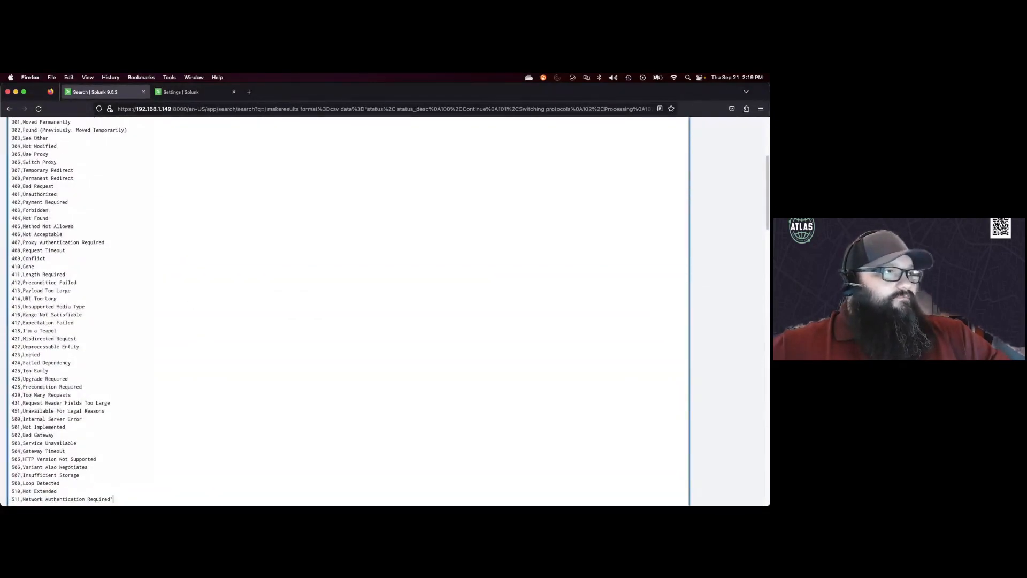
pyautogui.scroll(-7, 145, 327)
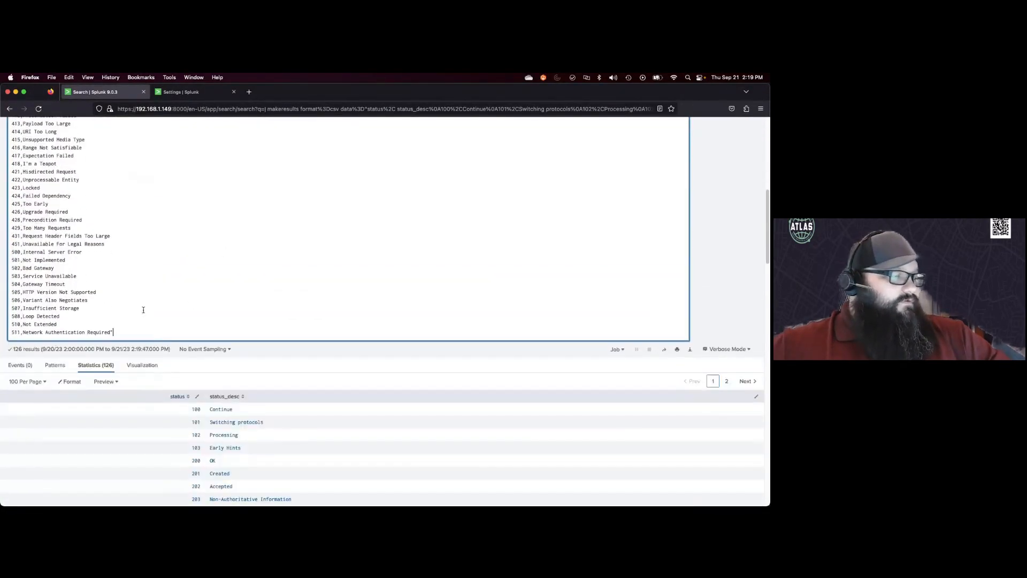
pyautogui.hotkey('shift', 'Return')
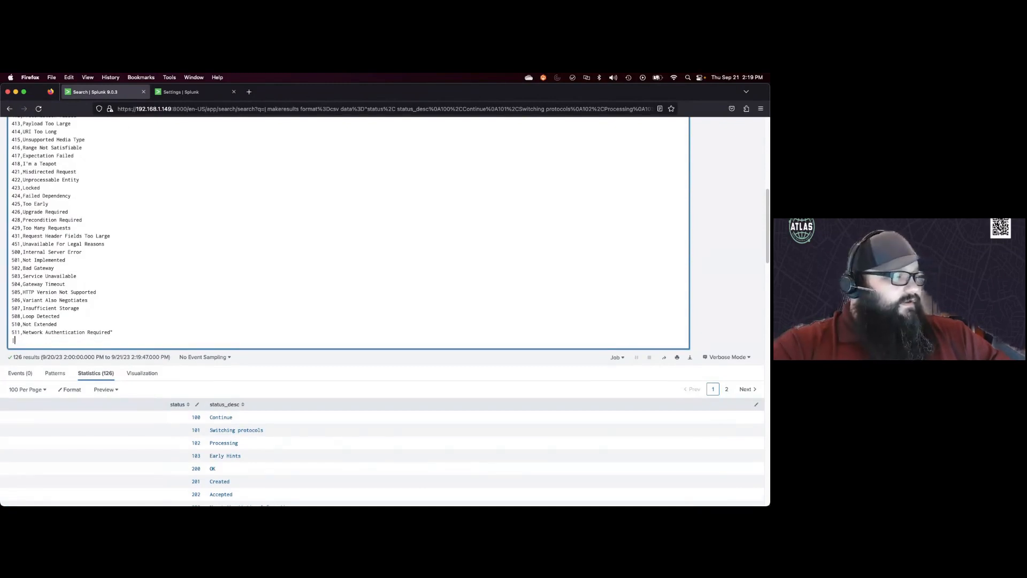
pyautogui.write('| outlpo')
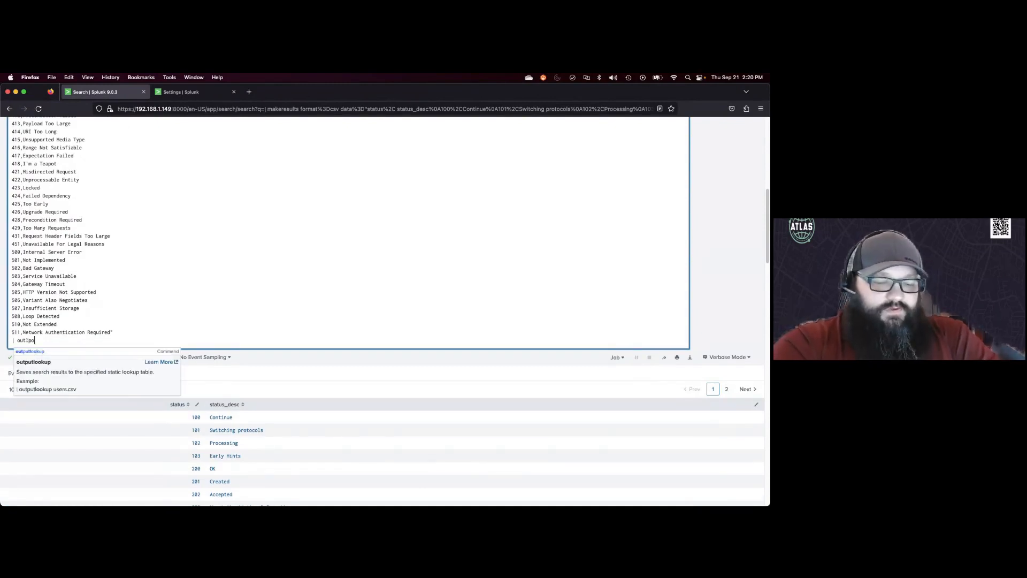
pyautogui.press('BackSpace')
pyautogui.press('BackSpace')
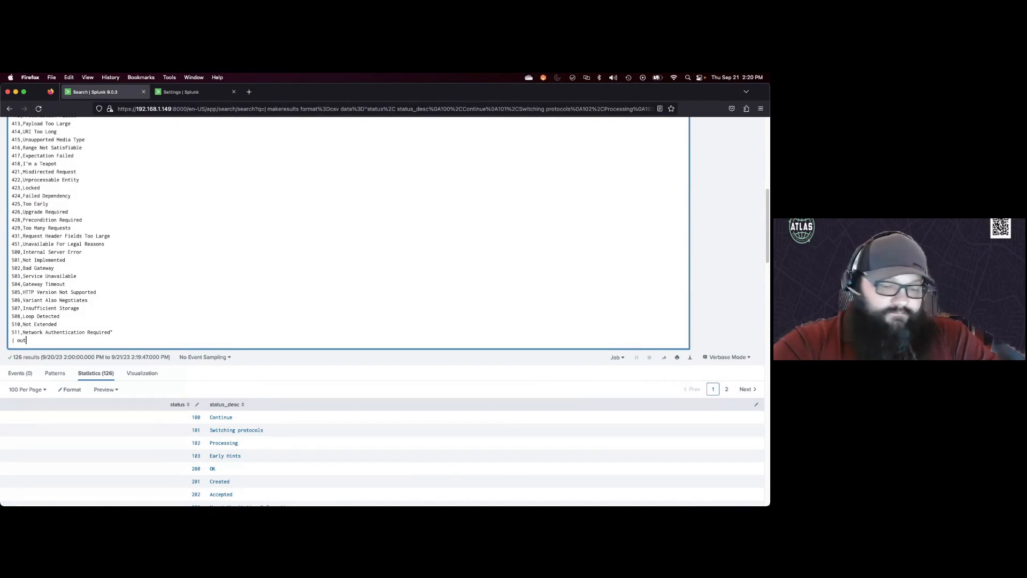
pyautogui.write('putlookup')
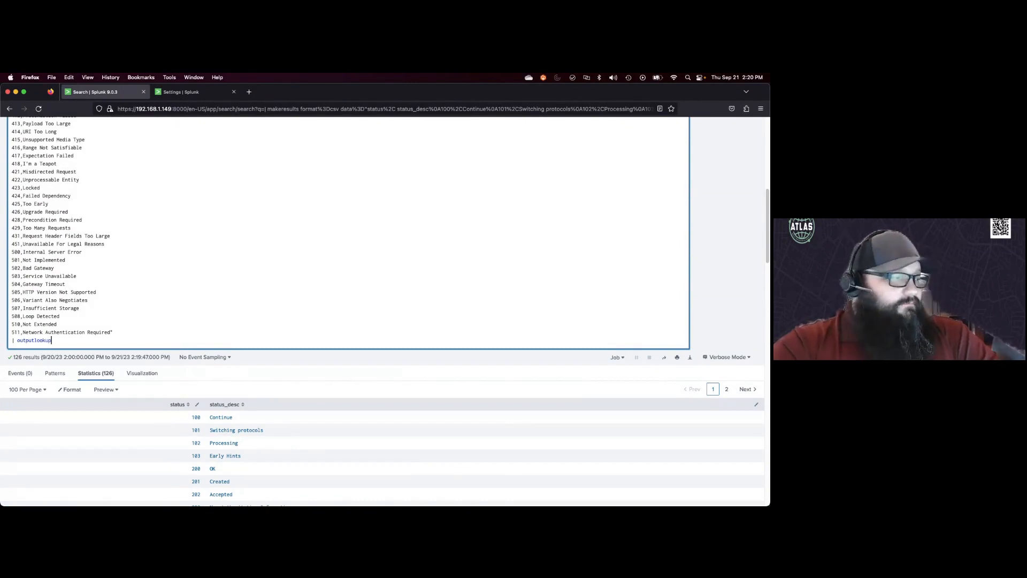
pyautogui.write(' sta')
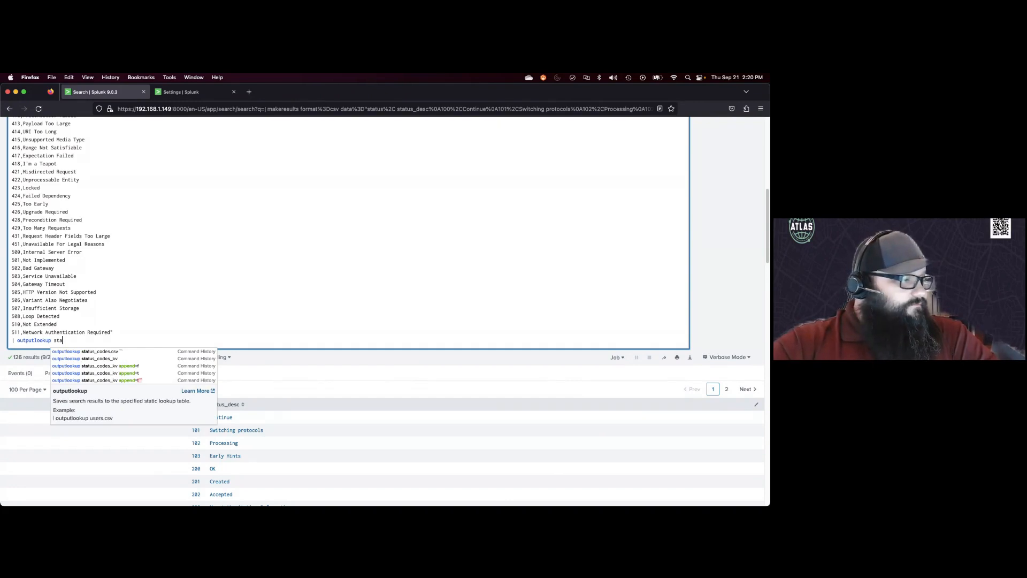
pyautogui.press('Down')
pyautogui.press('Down')
pyautogui.press('Return')
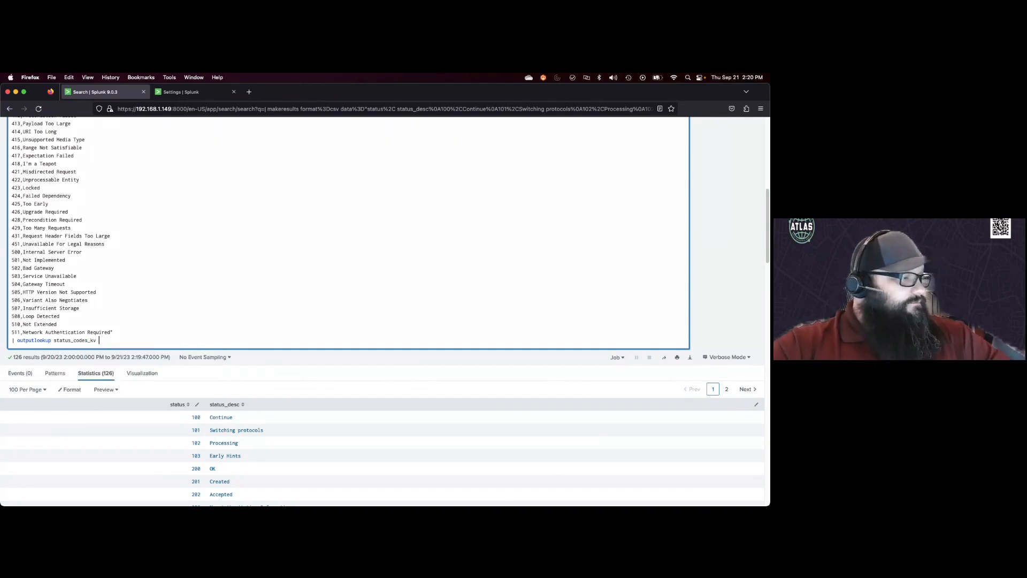
pyautogui.press('Return')
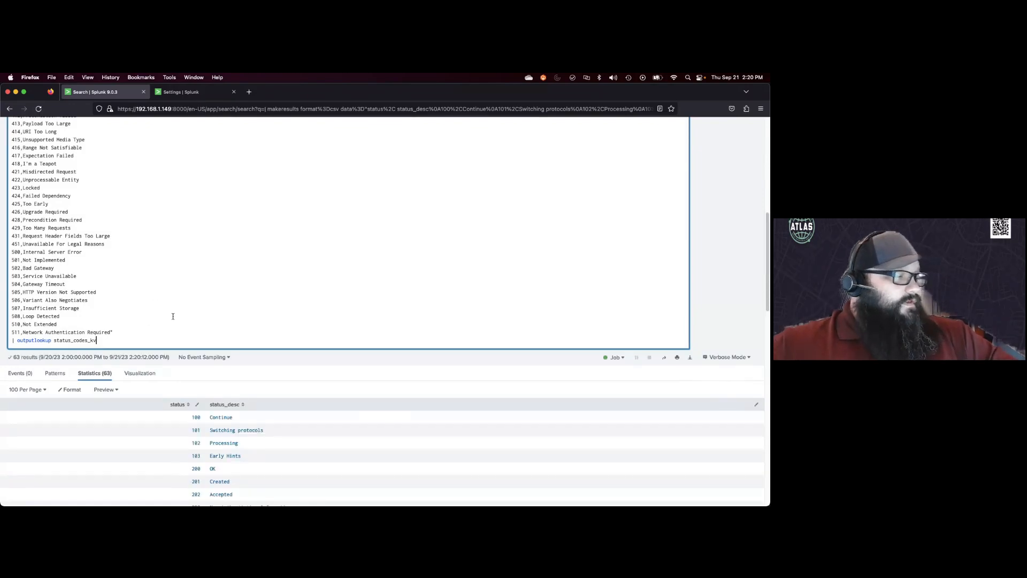
# Step: Replace the whole search with | inputlookup status_codes_kv and run it
pyautogui.scroll(-3, 173, 316)
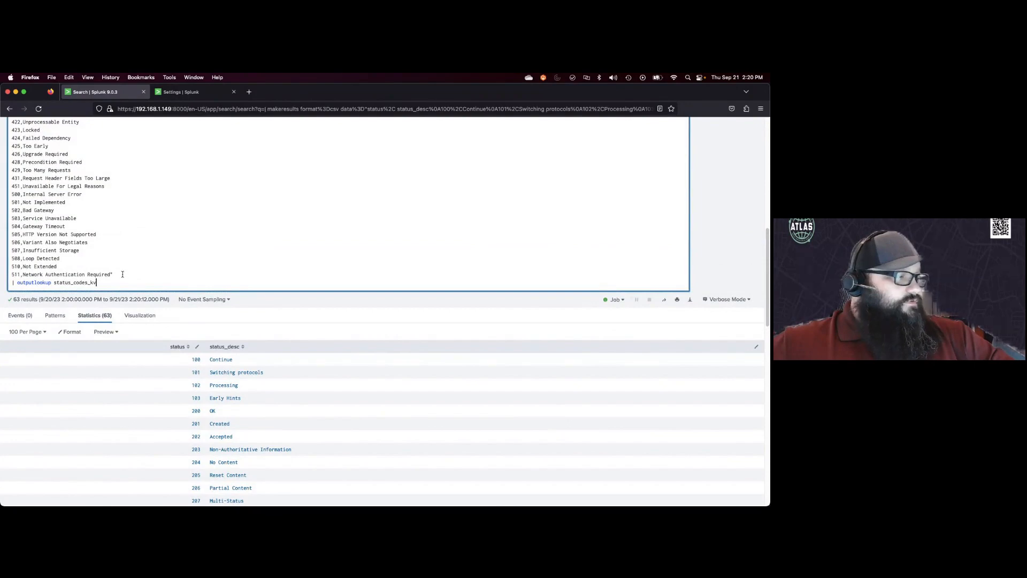
pyautogui.moveTo(116, 274); pyautogui.dragTo(32, 184)
pyautogui.press('BackSpace')
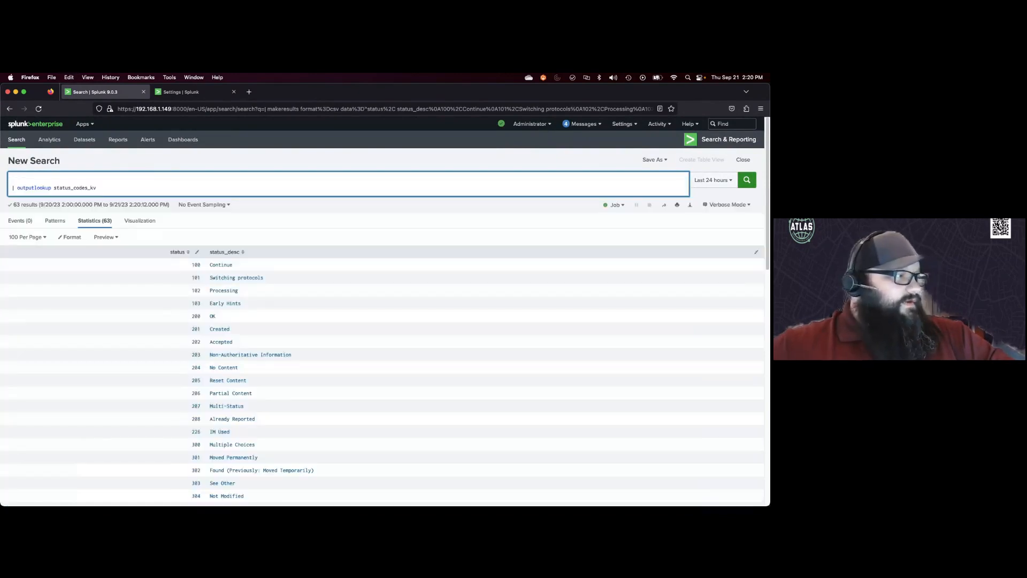
pyautogui.click(25, 179)
pyautogui.press('BackSpace')
pyautogui.press('BackSpace')
pyautogui.press('BackSpace')
pyautogui.write('in')
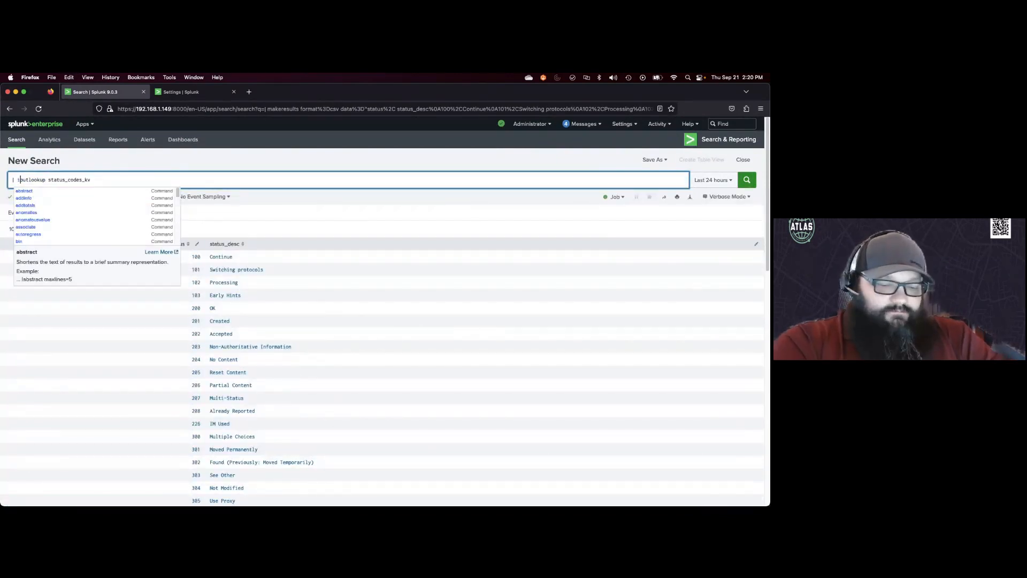
pyautogui.press('BackSpace')
pyautogui.press('BackSpace')
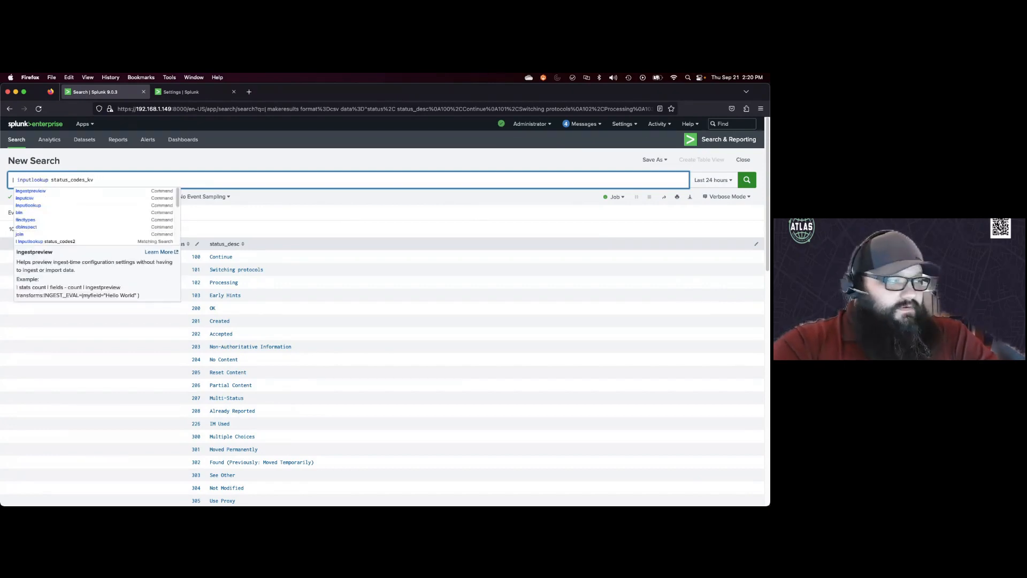
pyautogui.press('Return')
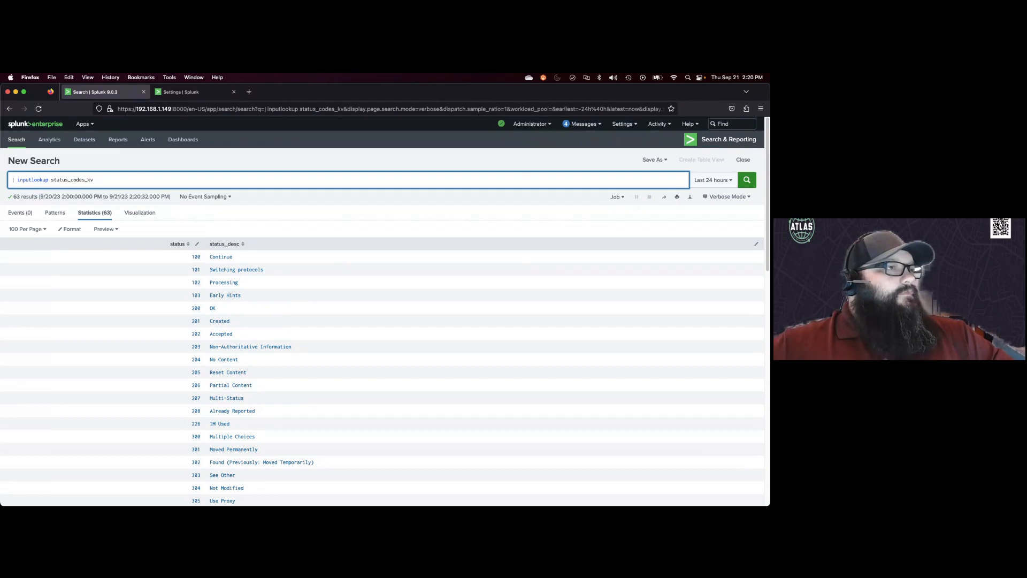
# Step: Run the search index=apache sourcetype="access_combined" | lookup status_codes_kv status | stats count by status, status_desc
pyautogui.press('super+Tab')
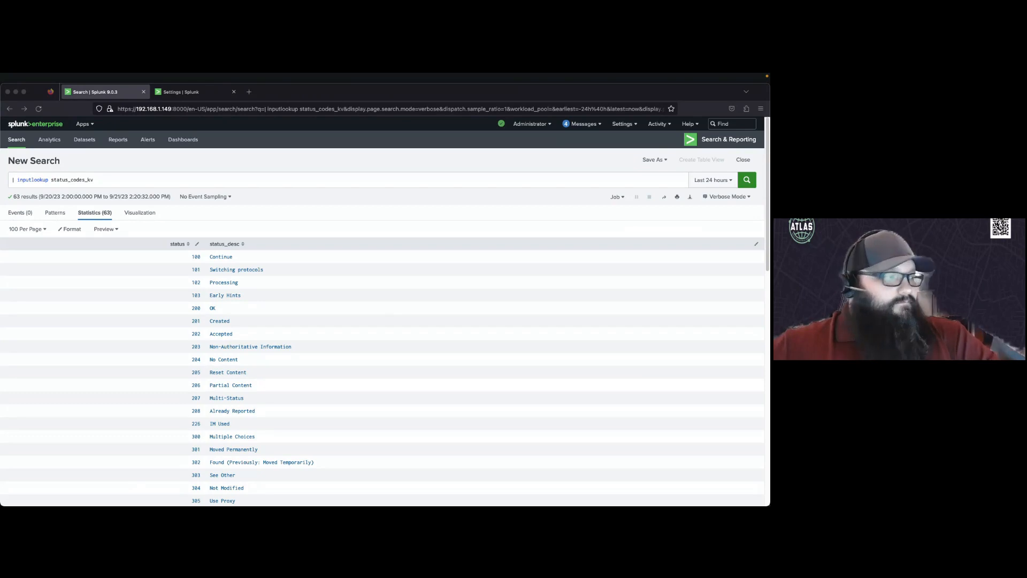
pyautogui.click(105, 180)
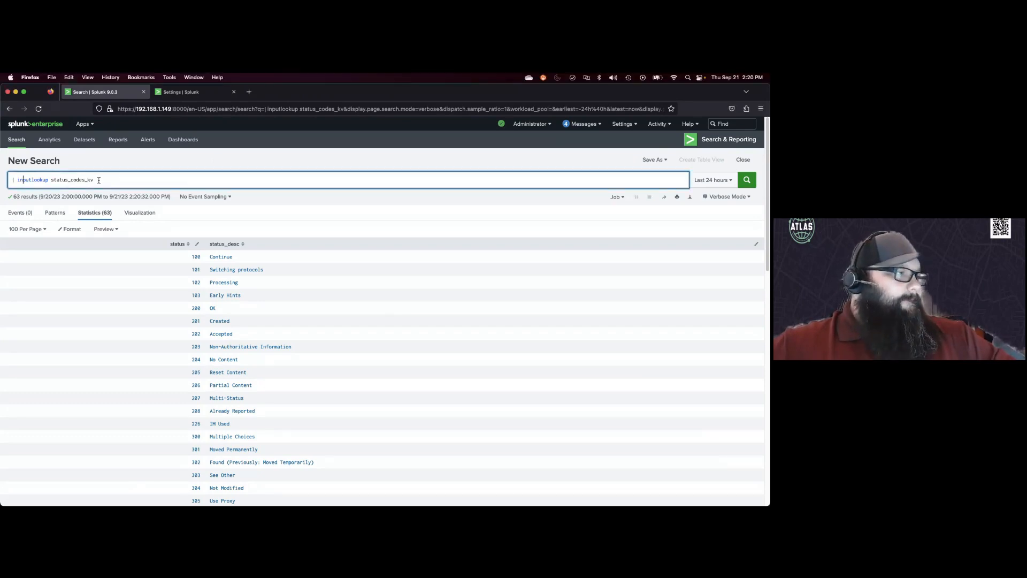
pyautogui.moveTo(95, 179); pyautogui.dragTo(4, 183)
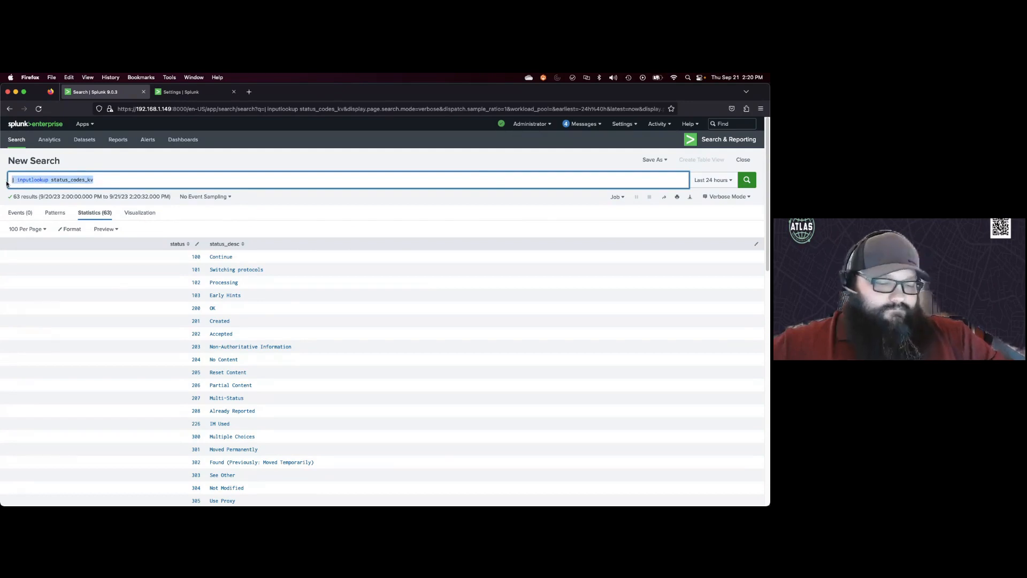
pyautogui.write('index=apache sourcetype="access_combined" | lookup status_codes_kv status | stats count by status, status_desc')
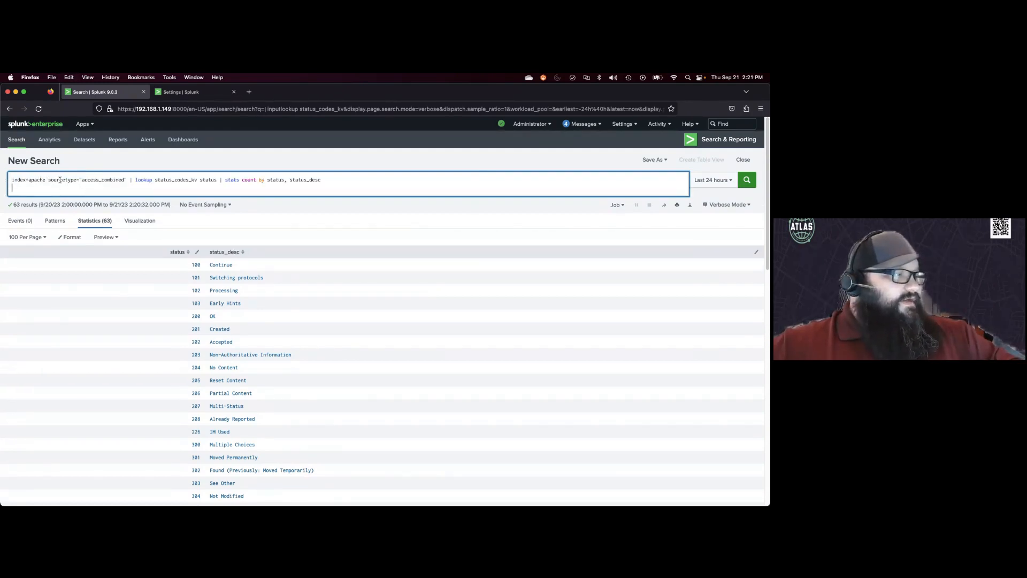
pyautogui.doubleClick(137, 180)
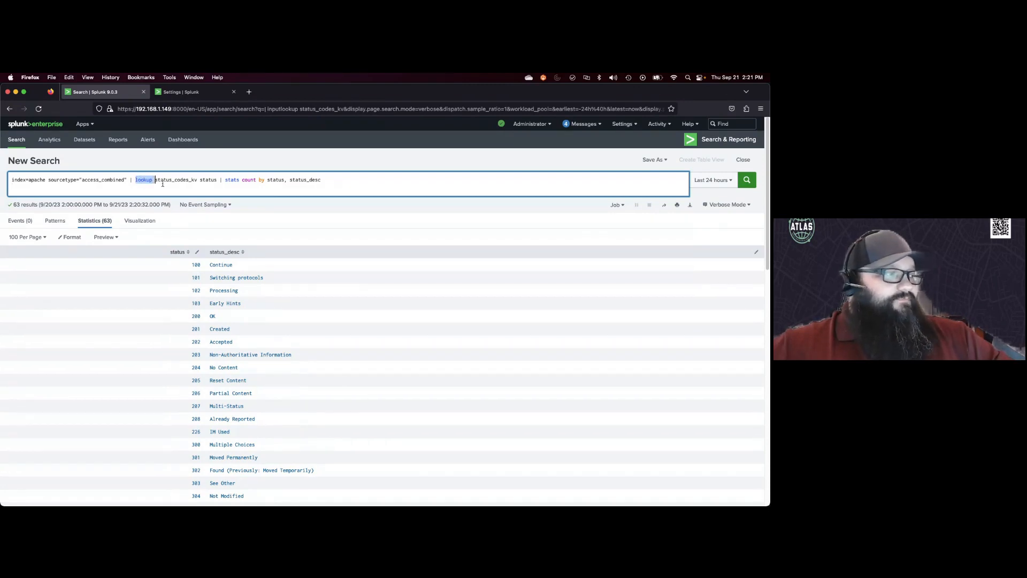
pyautogui.click(162, 183)
pyautogui.moveTo(155, 180); pyautogui.dragTo(217, 180)
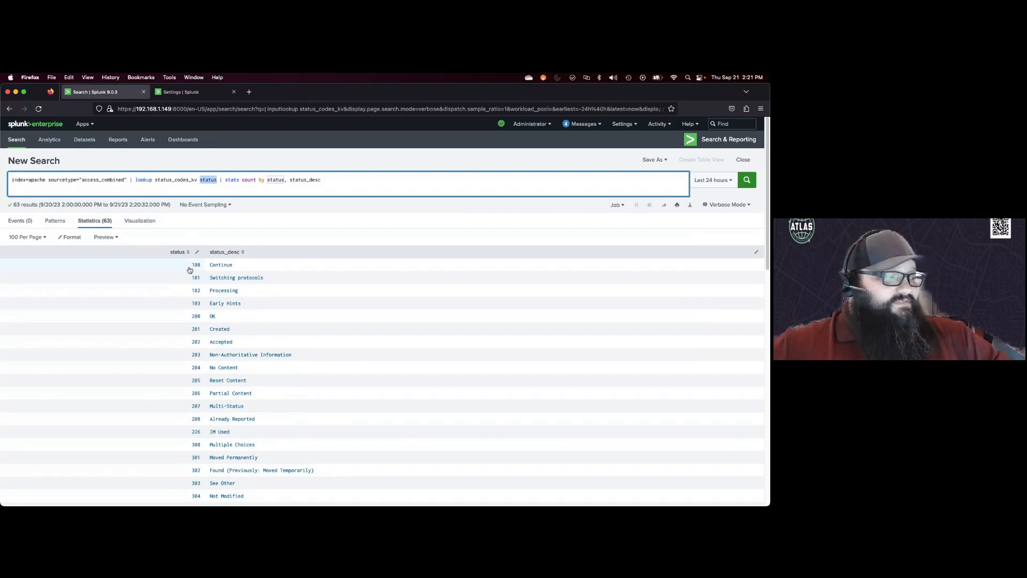
pyautogui.click(222, 180)
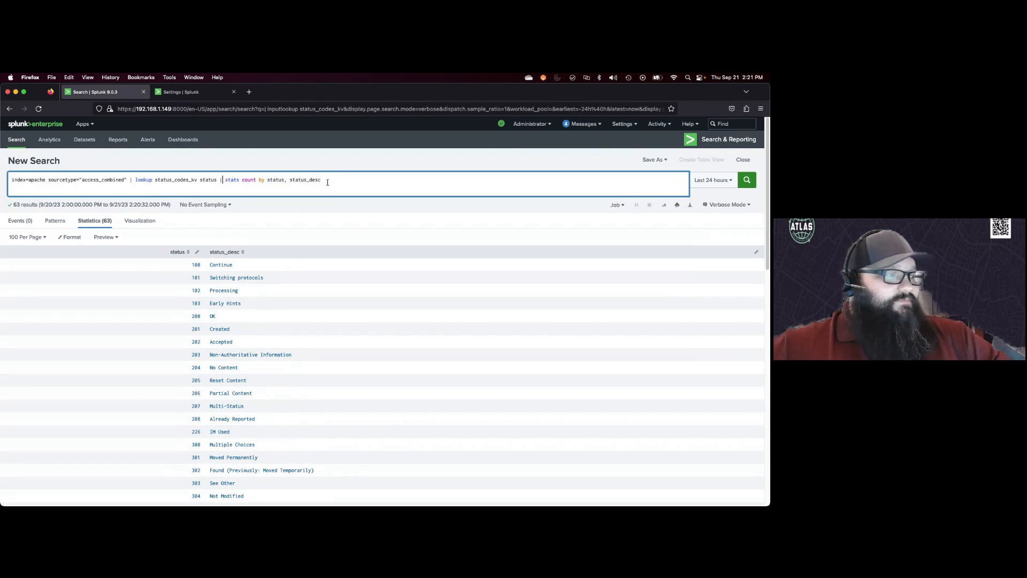
pyautogui.click(747, 180)
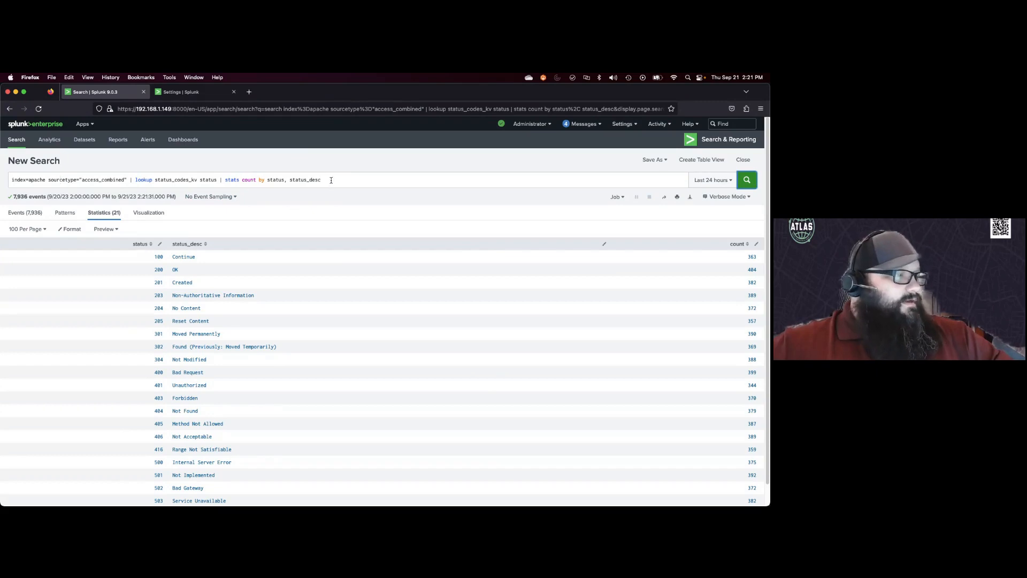
# Step: Replace the search with | inputlookup status_codes_kv once more and run it to list the collection
pyautogui.moveTo(332, 182); pyautogui.dragTo(4, 184)
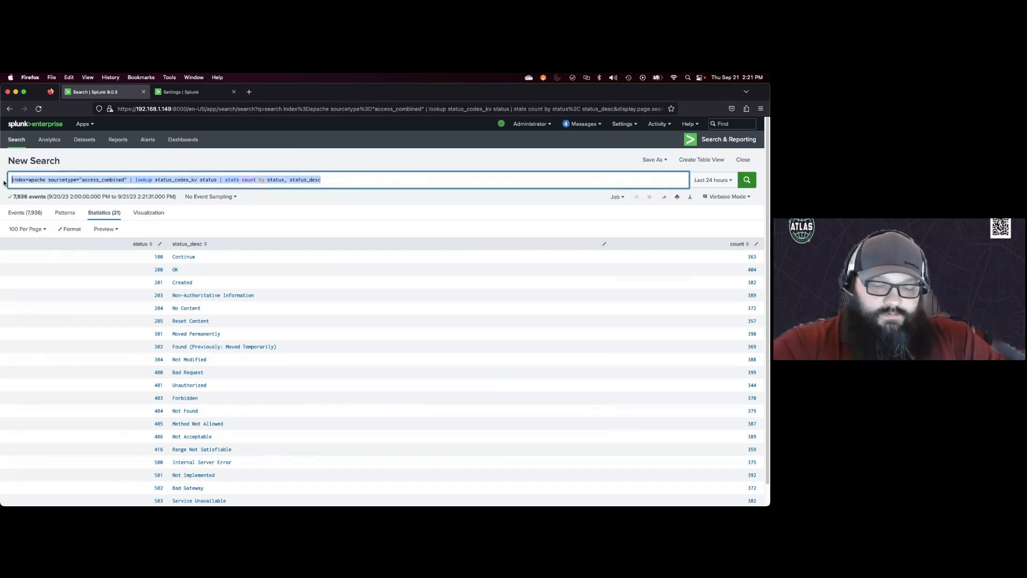
pyautogui.write('| input')
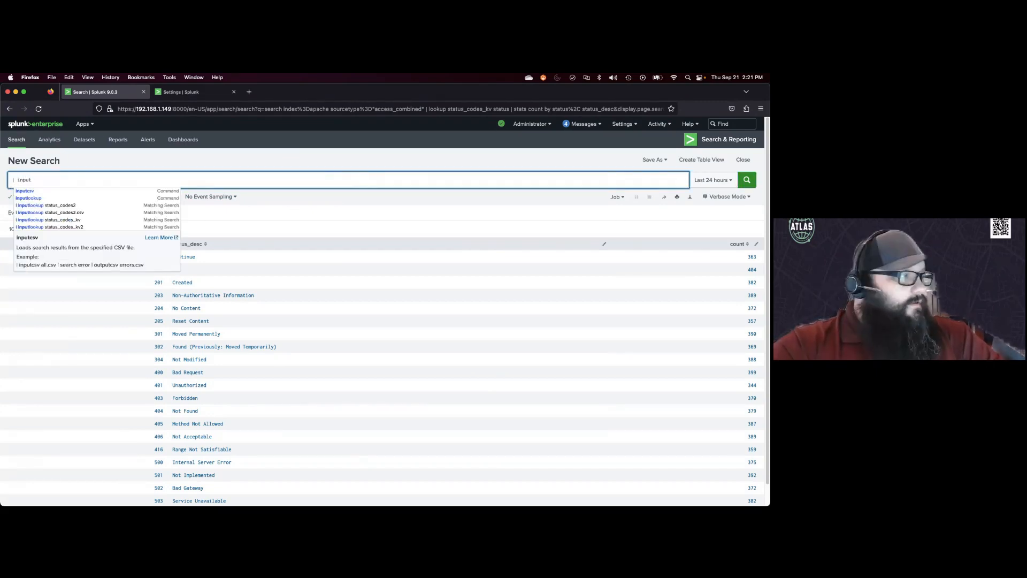
pyautogui.write('lookup')
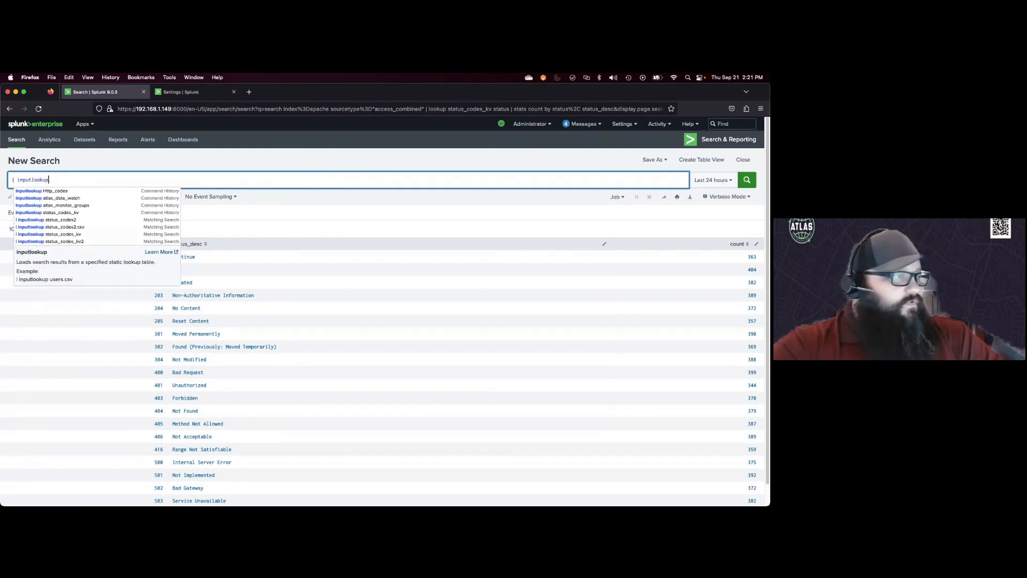
pyautogui.press('Down')
pyautogui.press('Down')
pyautogui.press('Down')
pyautogui.press('Down')
pyautogui.press('Return')
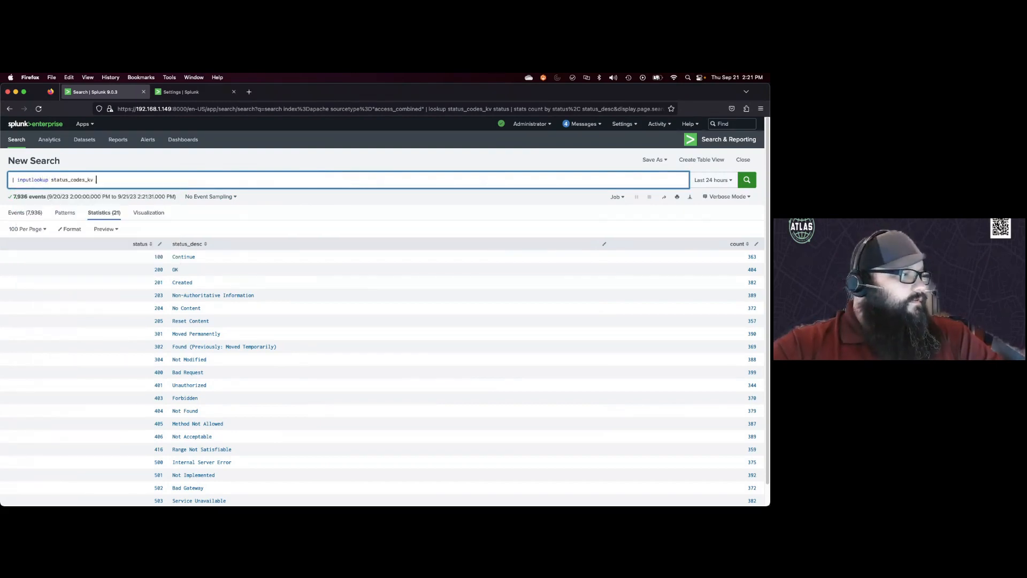
pyautogui.press('Return')
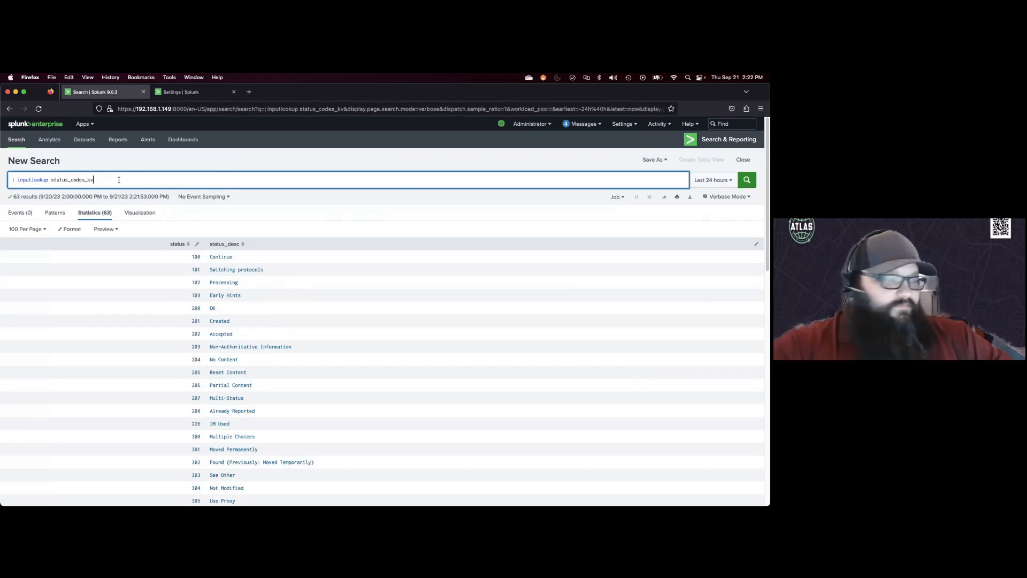
# Step: Add a new line | eval sc_key=_key to the search and run it
pyautogui.hotkey('shift', 'Return')
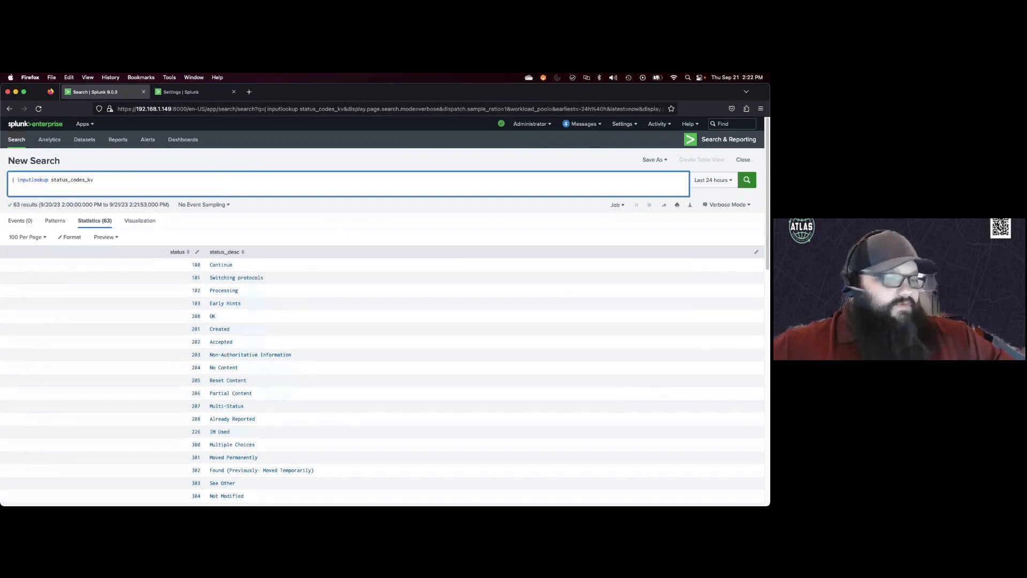
pyautogui.write('| eval')
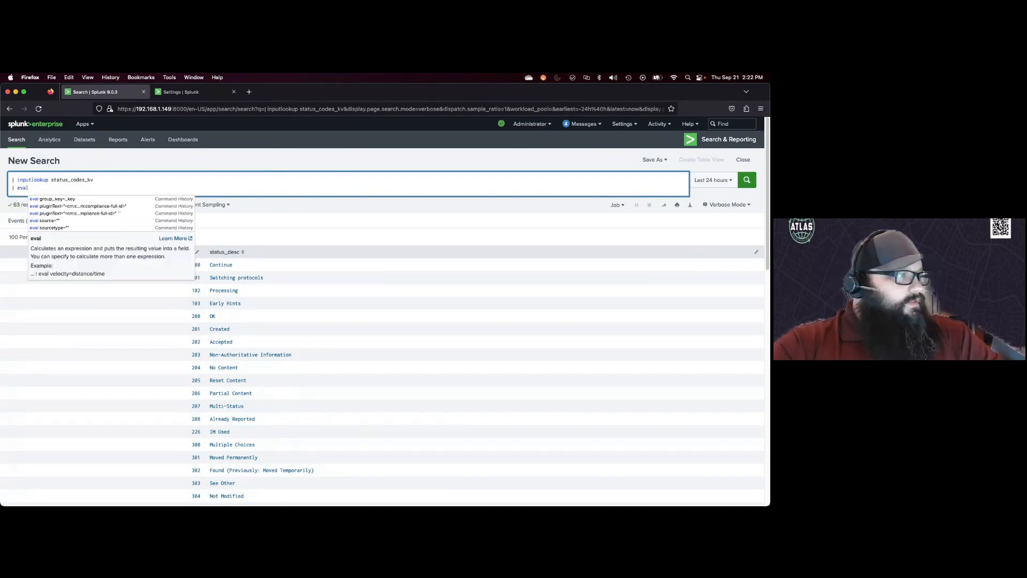
pyautogui.write(' sc_key')
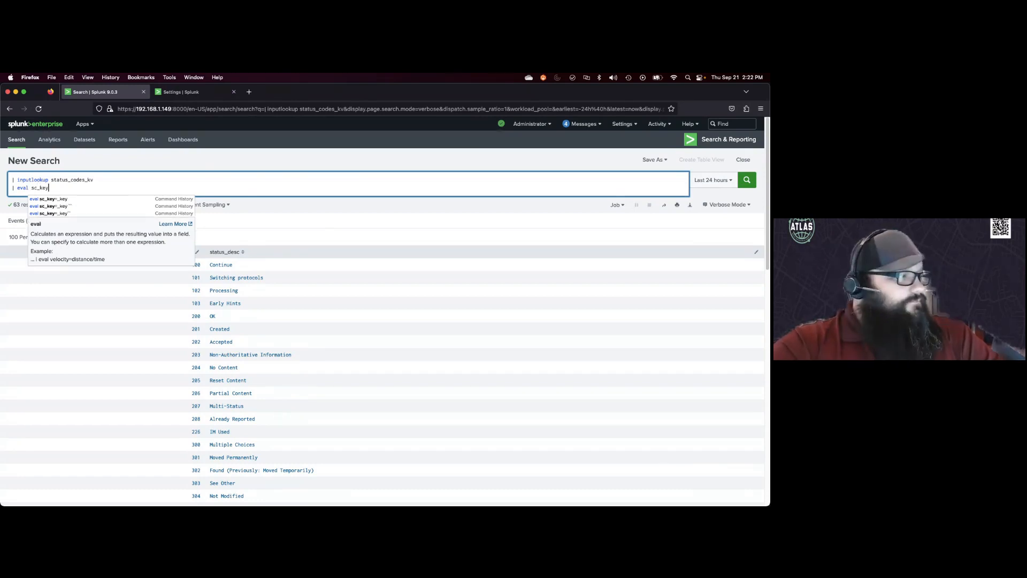
pyautogui.write('=_key')
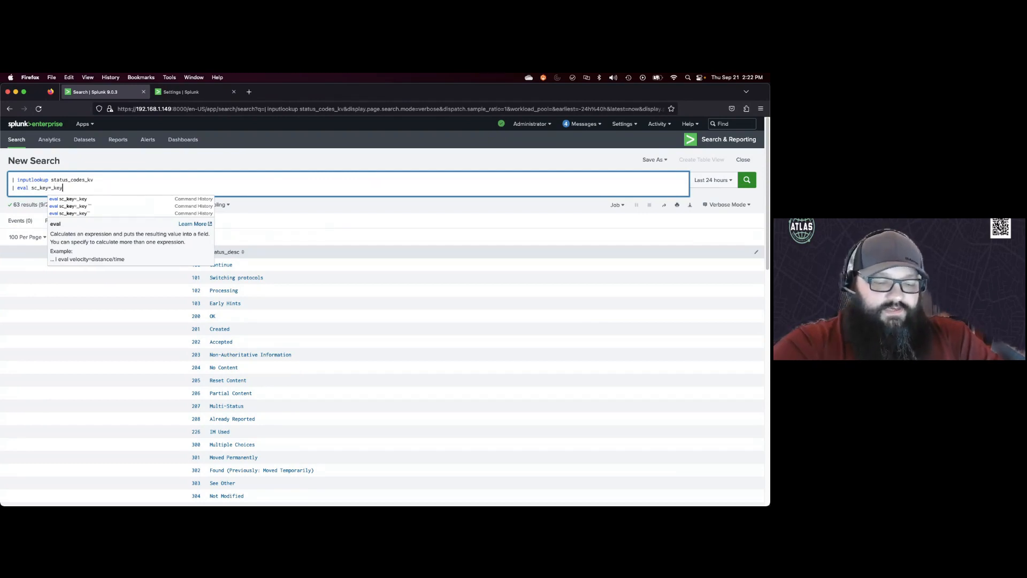
pyautogui.press('Return')
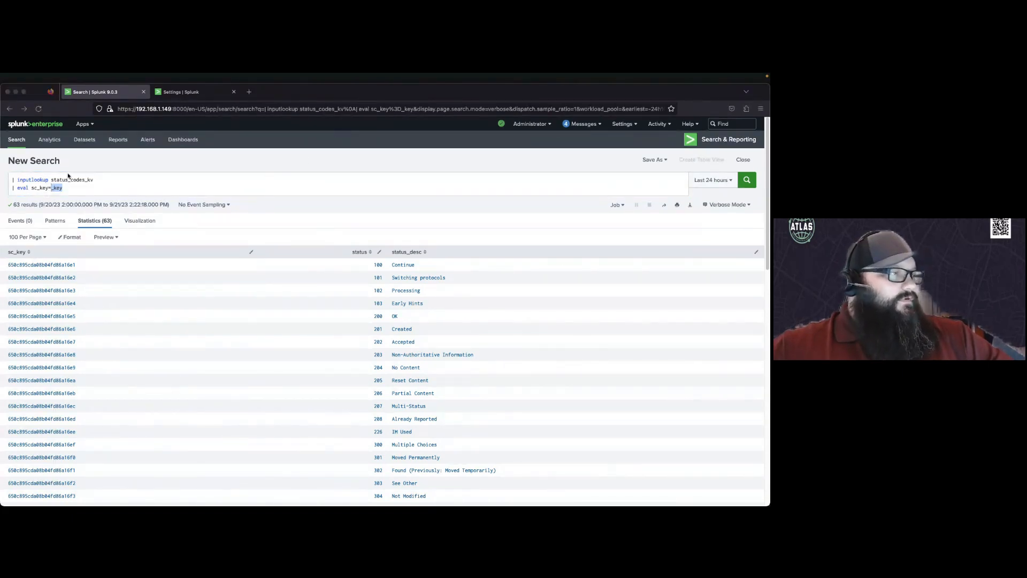
# Step: Add | where sc_key= with the first record's key value, copied from the results and quoted, then run the search
pyautogui.click(77, 188)
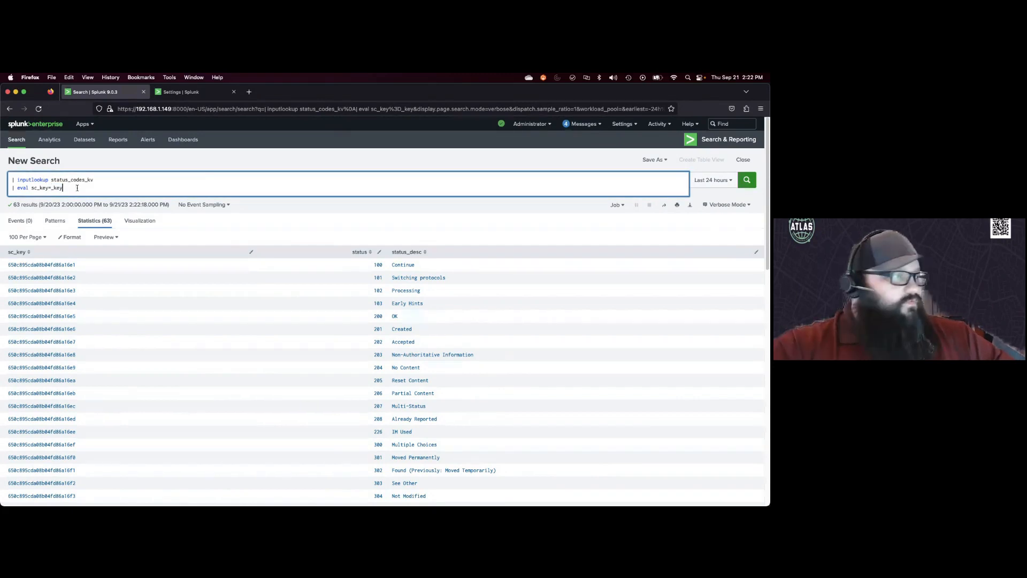
pyautogui.write('| where sc_key')
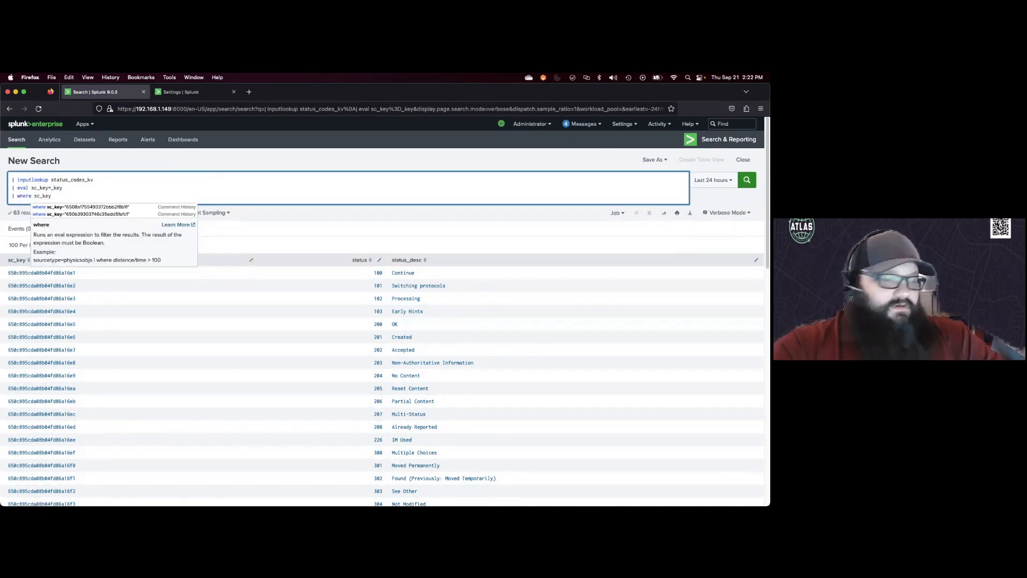
pyautogui.write('=')
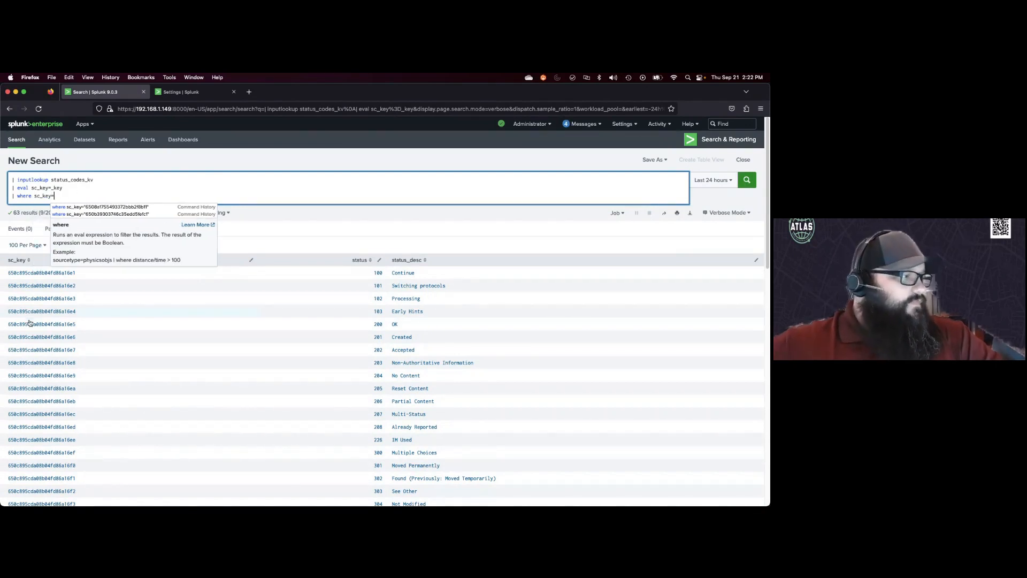
pyautogui.click(94, 274)
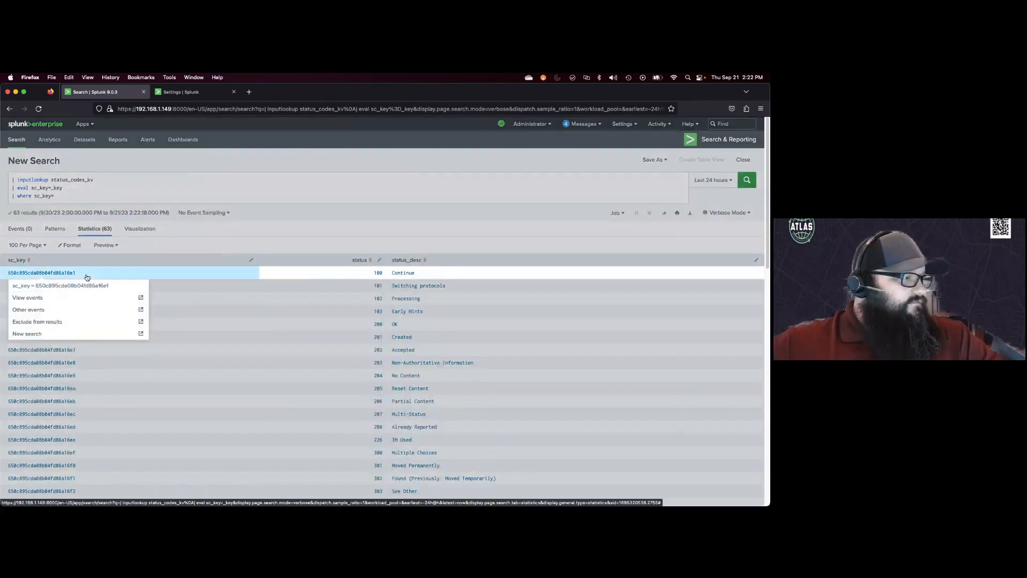
pyautogui.doubleClick(10, 275)
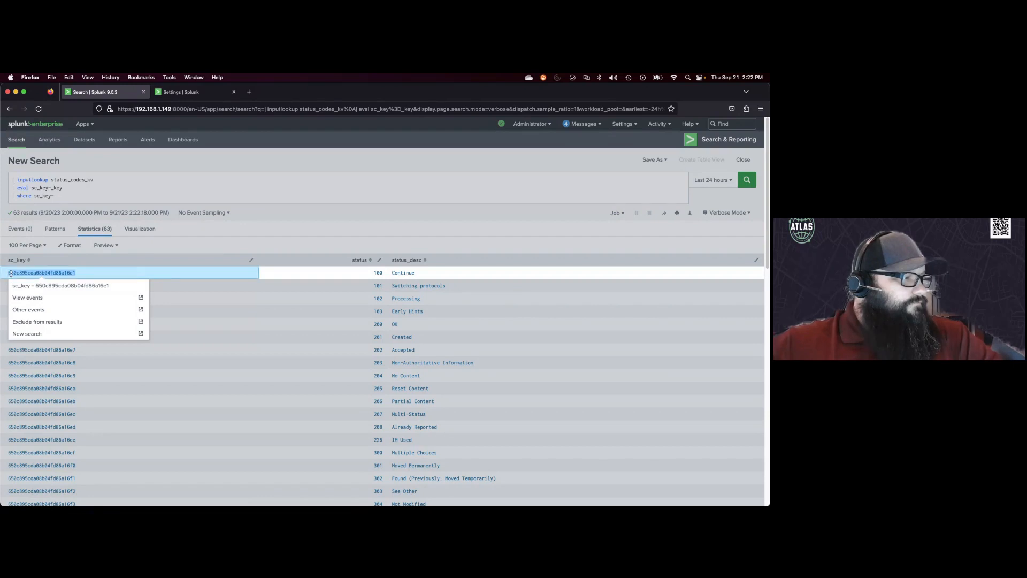
pyautogui.rightClick(12, 273)
pyautogui.click(23, 278)
pyautogui.click(91, 199)
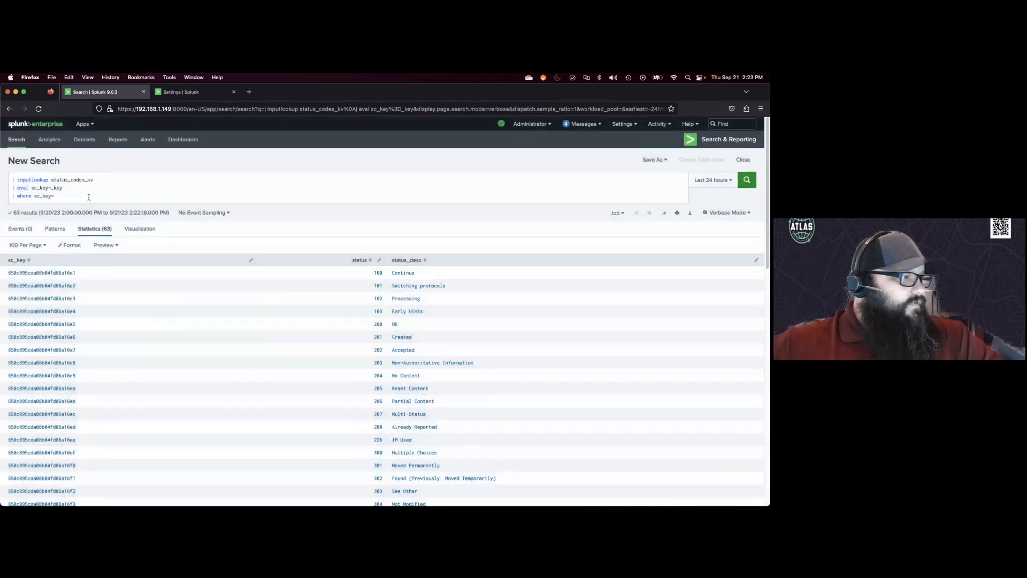
pyautogui.click(89, 197)
pyautogui.write('"')
pyautogui.press('super+v')
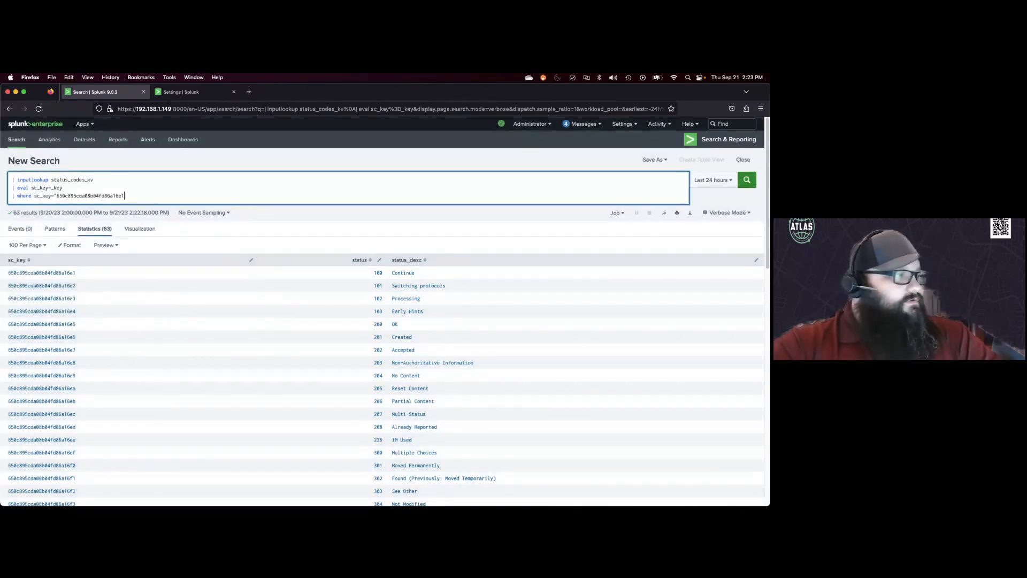
pyautogui.write('"')
pyautogui.press('Return')
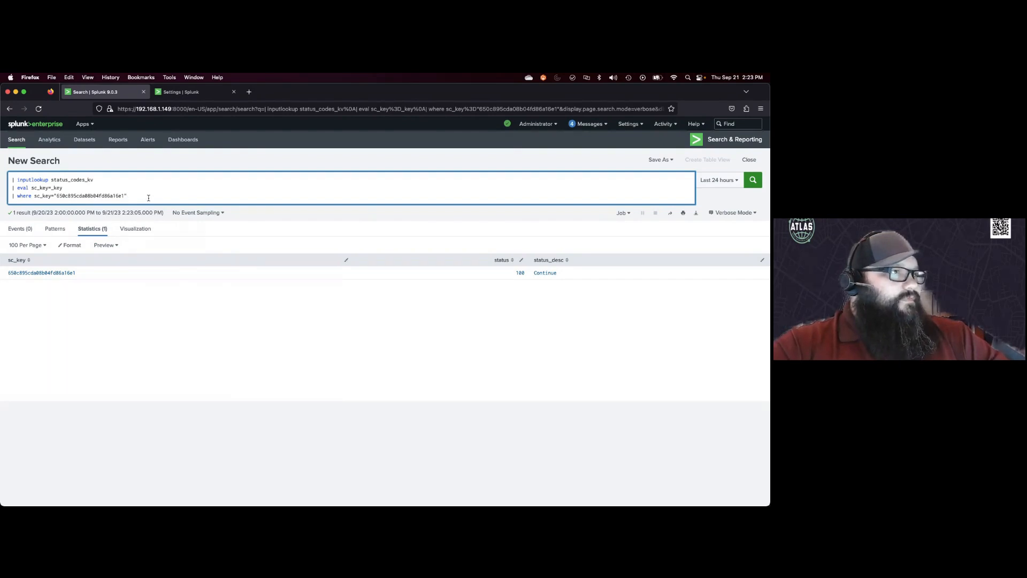
# Step: Add a line | eval status_desc="Kept calm and Chived on!" and run the search
pyautogui.hotkey('shift', 'Return')
pyautogui.write('| ev')
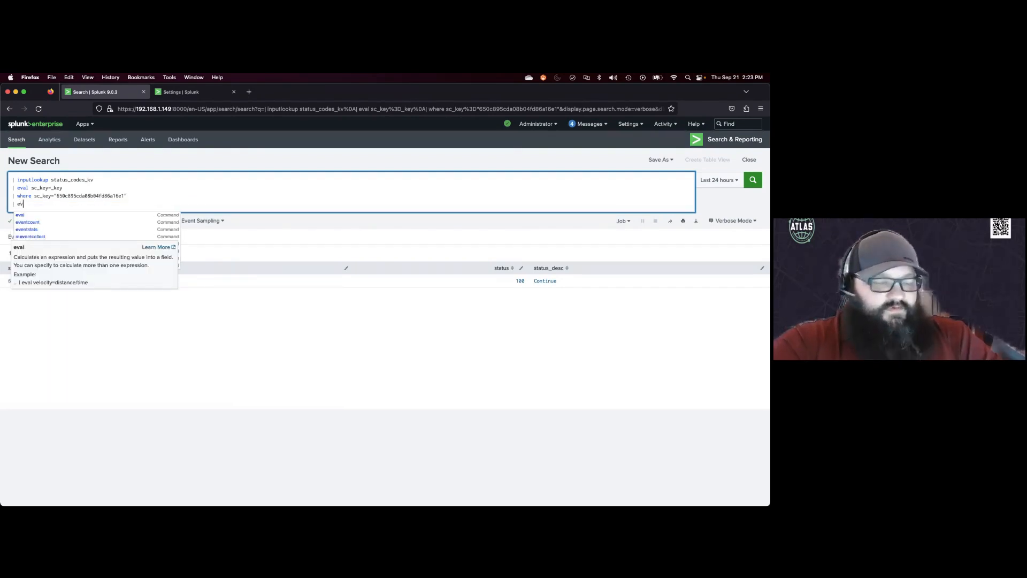
pyautogui.write('al')
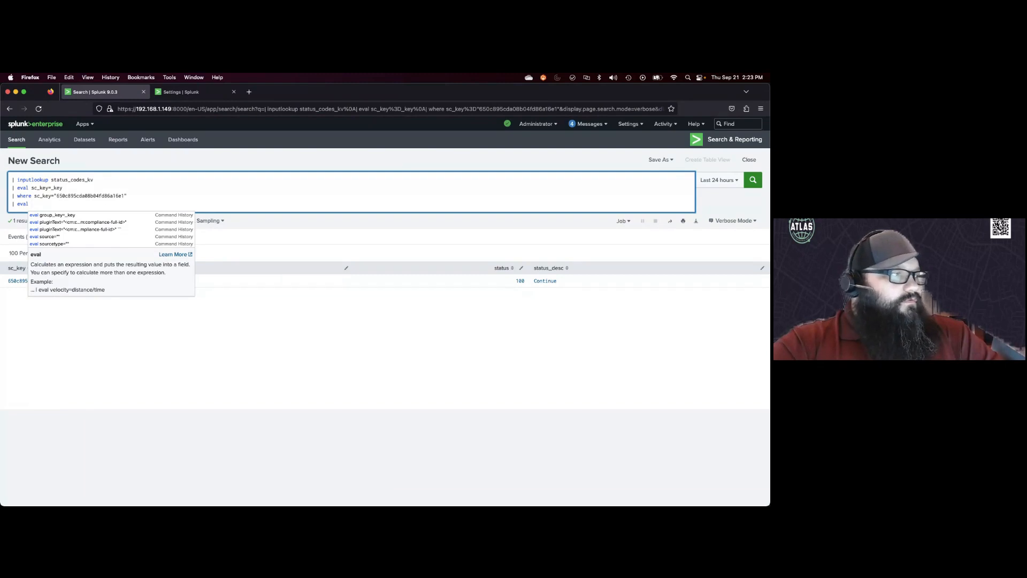
pyautogui.write('statu')
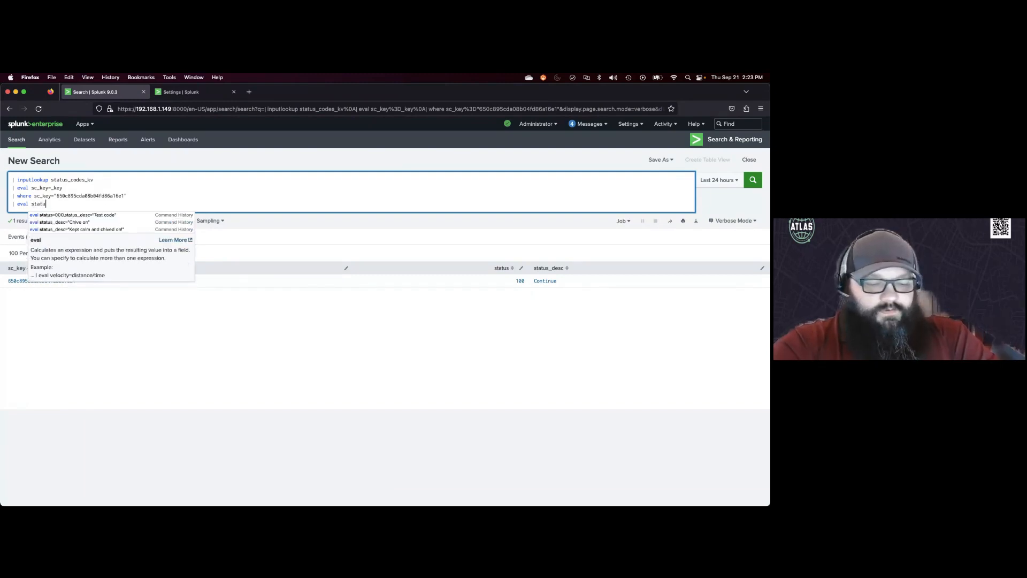
pyautogui.write('s_desc')
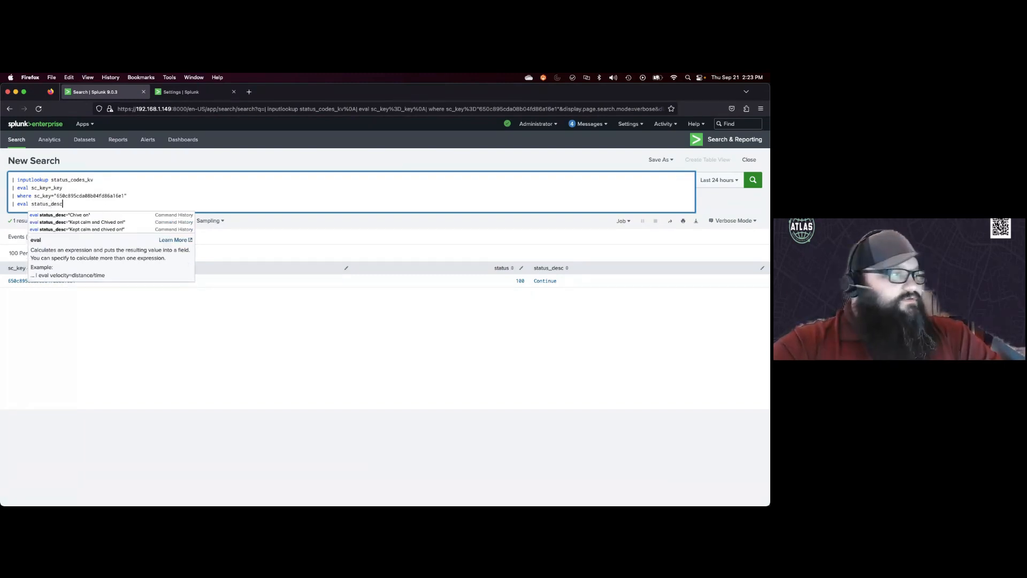
pyautogui.write('=')
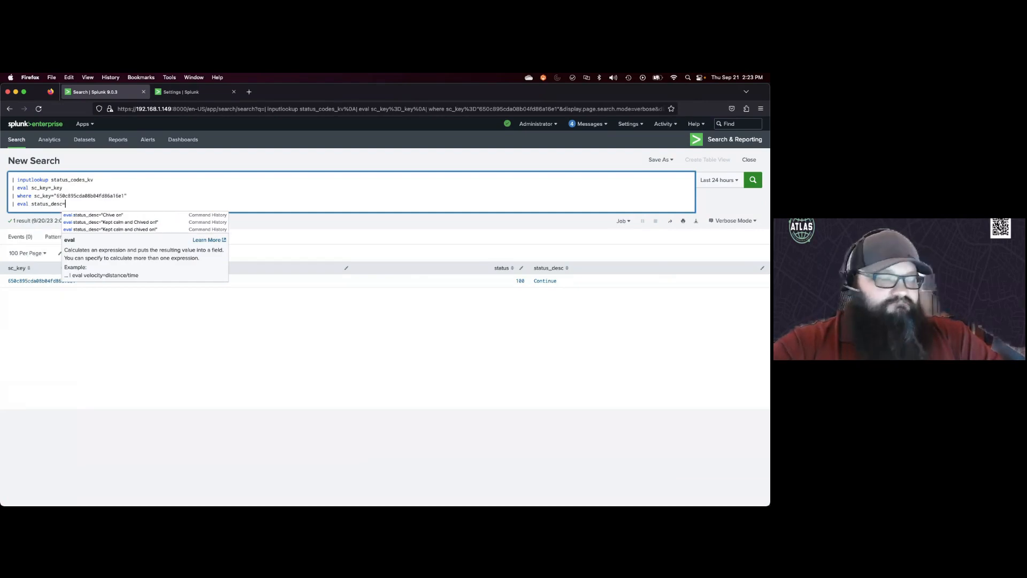
pyautogui.write('"')
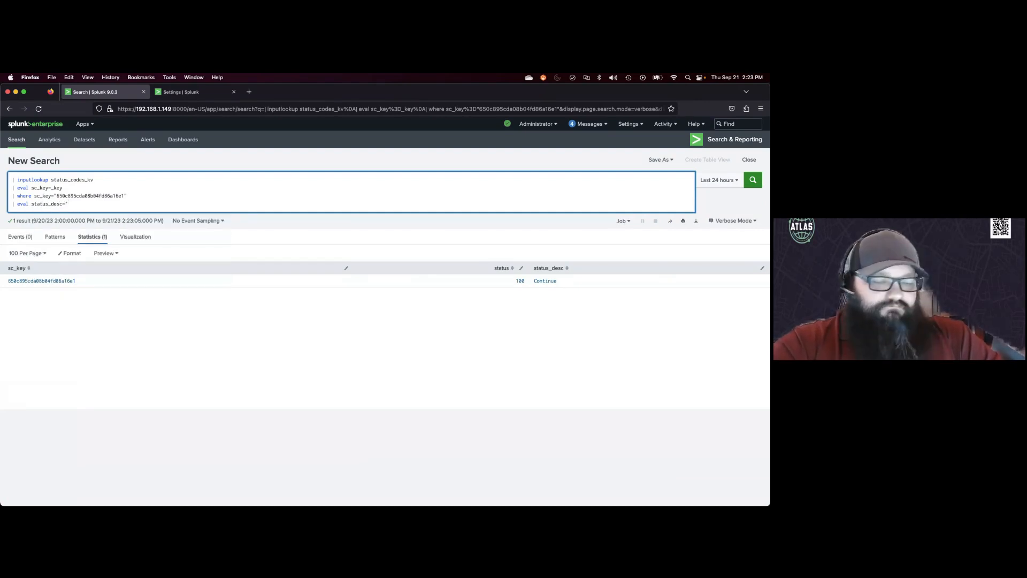
pyautogui.write('Kept calm')
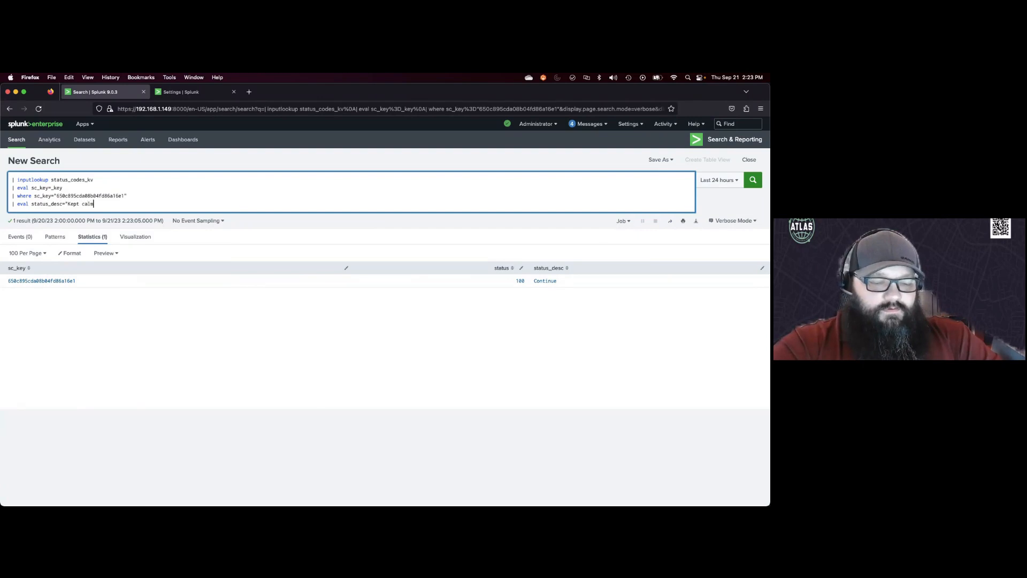
pyautogui.write(' and Chived on')
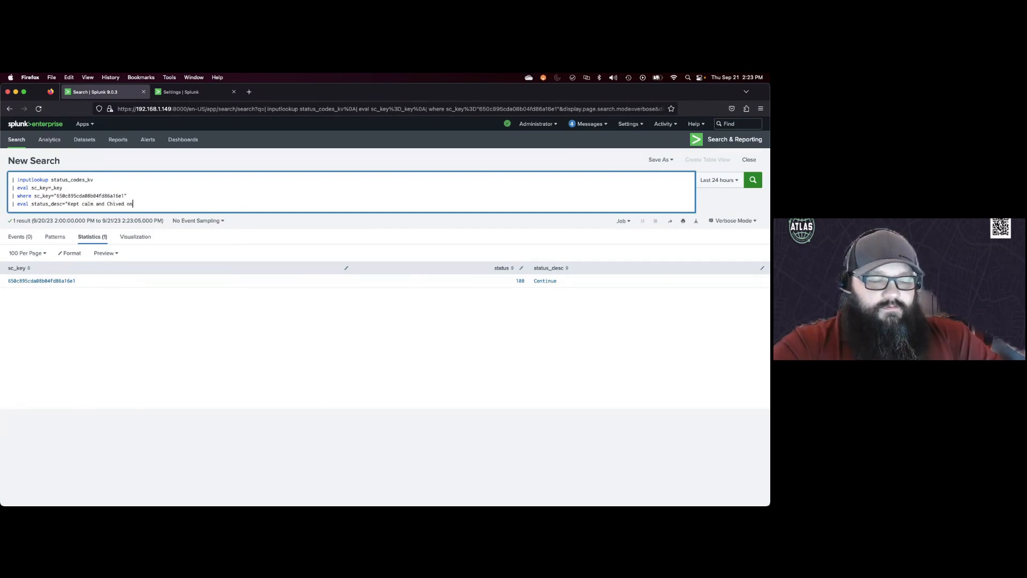
pyautogui.write('!"')
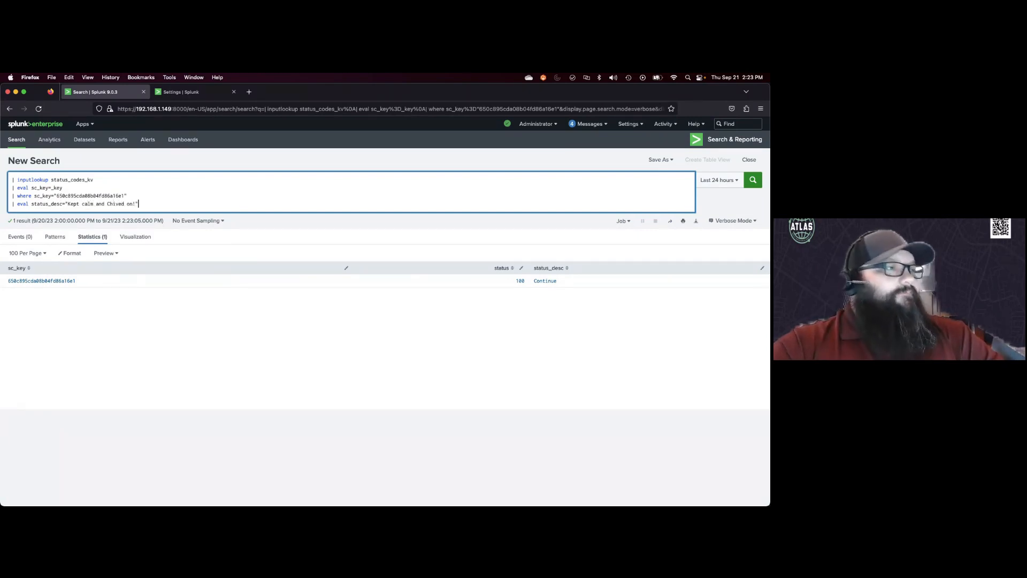
pyautogui.press('Return')
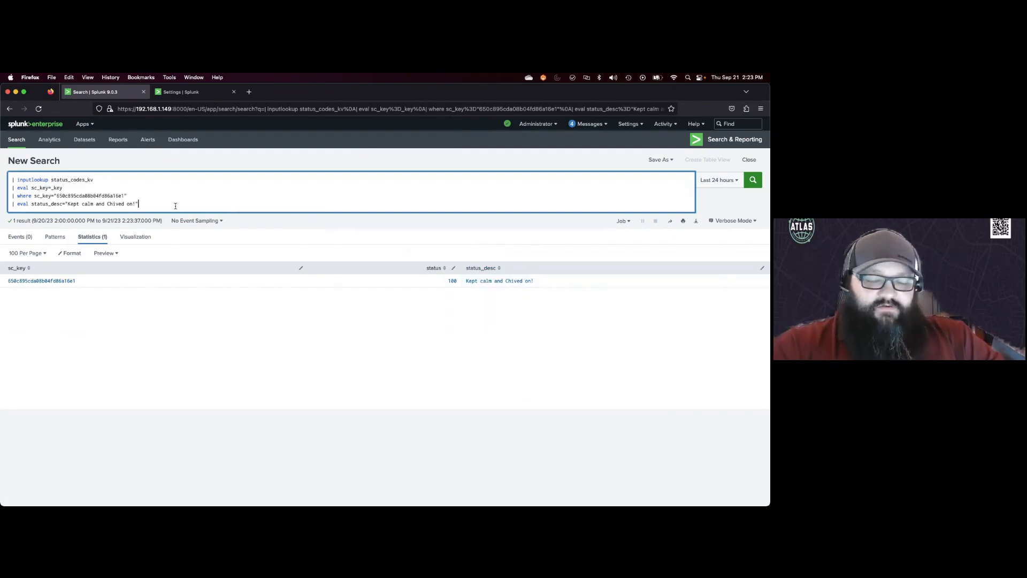
# Step: Append | outputlookup status_codes_kv on a new line and run the search to update the KV Store record
pyautogui.hotkey('shift', 'Return')
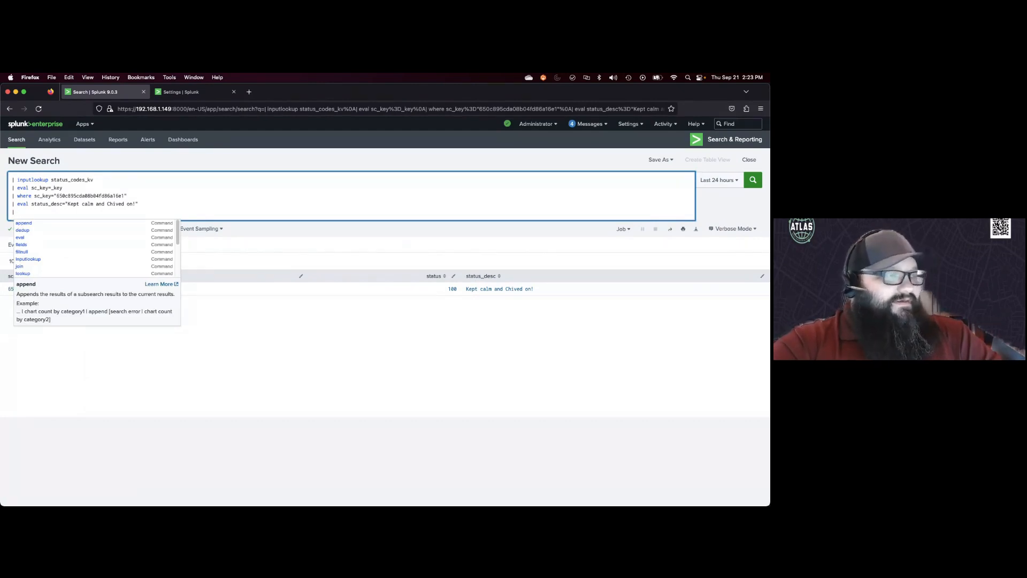
pyautogui.write('output')
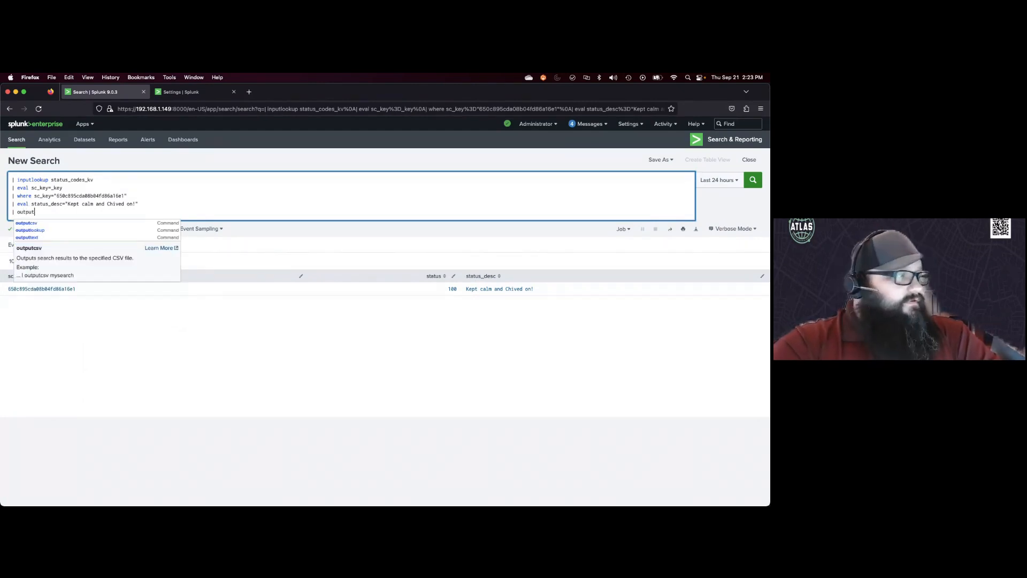
pyautogui.write('looku')
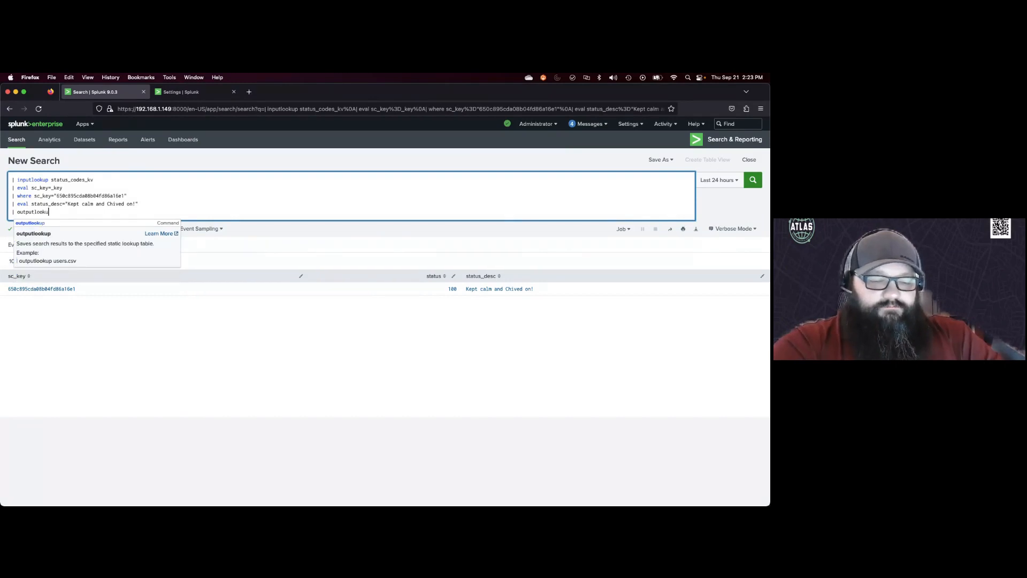
pyautogui.write('p s')
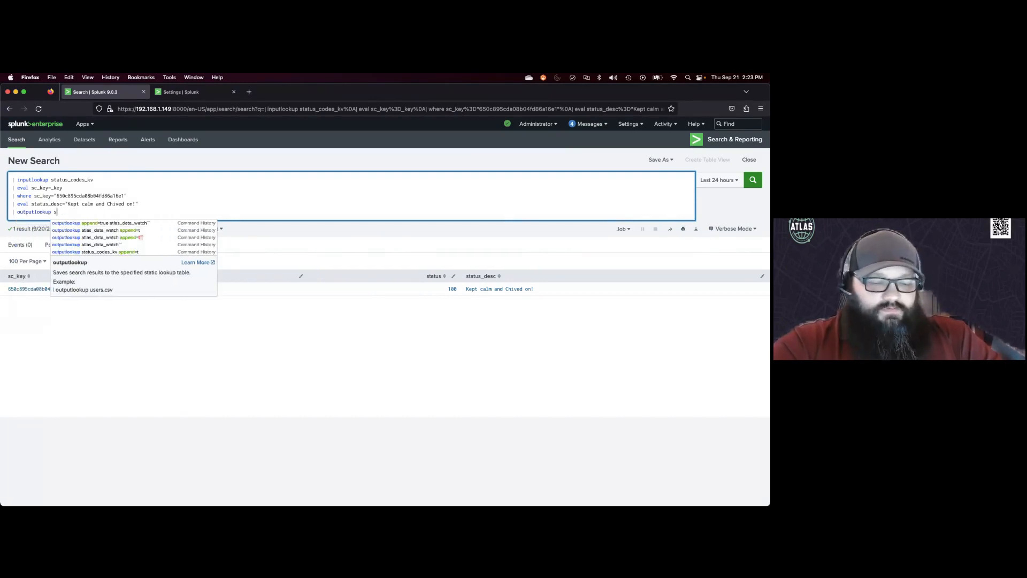
pyautogui.write('tatus_codes')
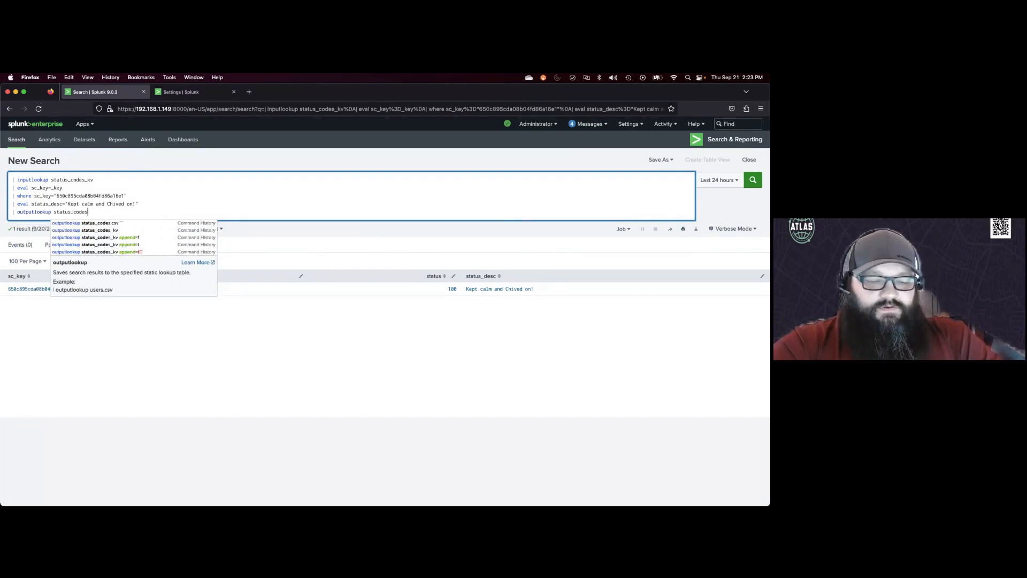
pyautogui.write('_kv')
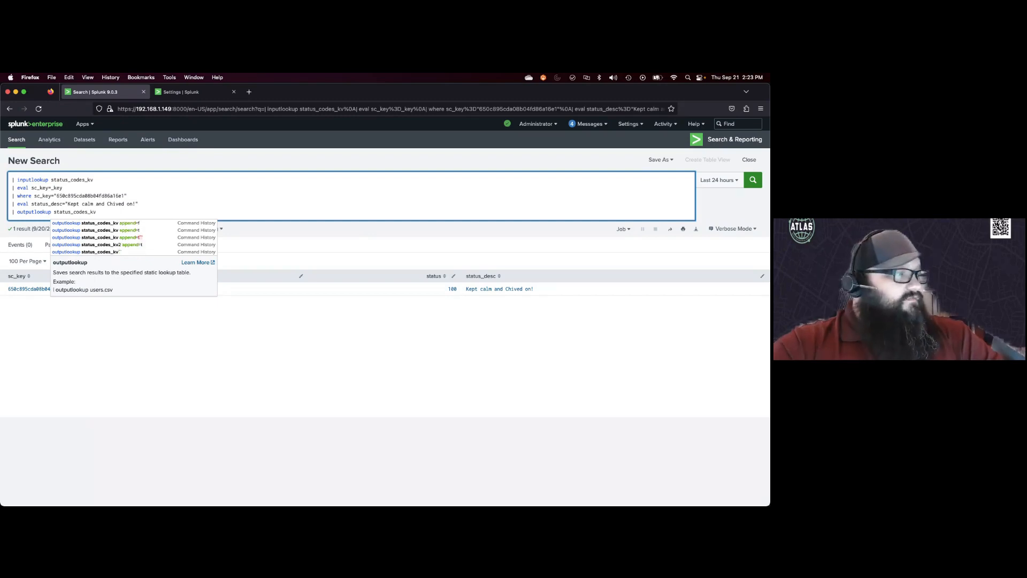
pyautogui.press('Return')
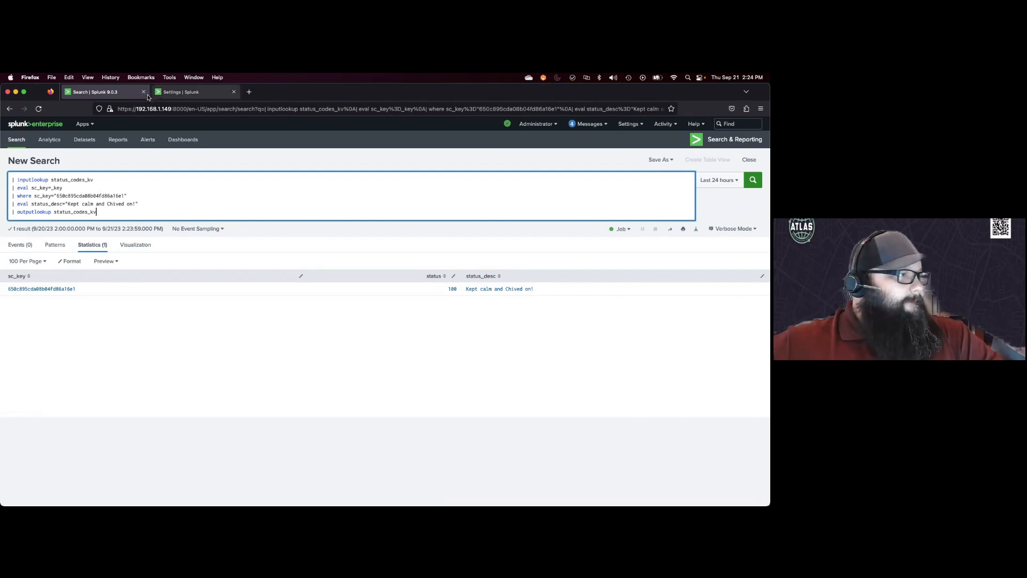
# Step: Add append=t to the outputlookup status_codes_kv line of the search
pyautogui.rightClick(124, 91)
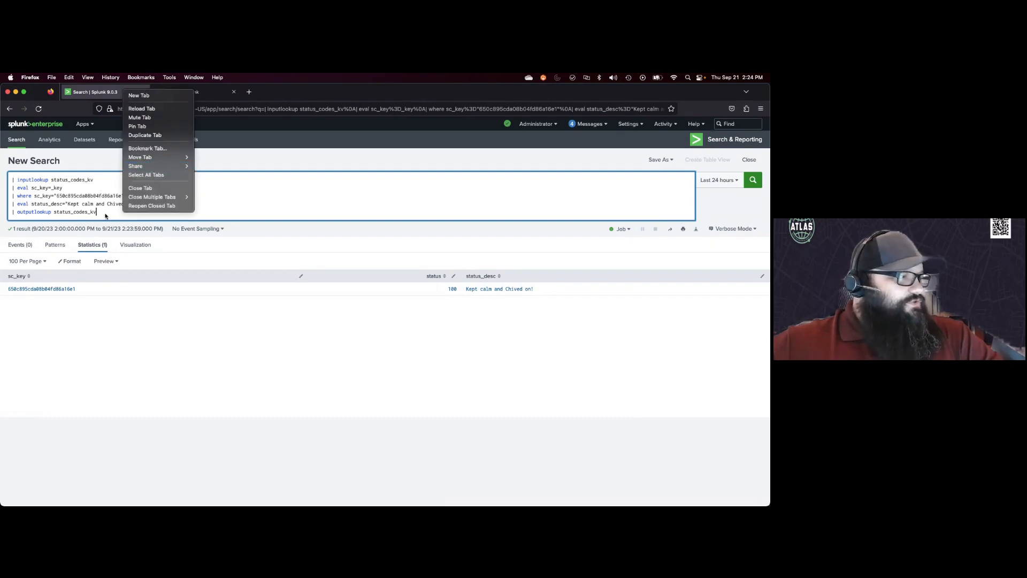
pyautogui.click(106, 216)
pyautogui.write('append')
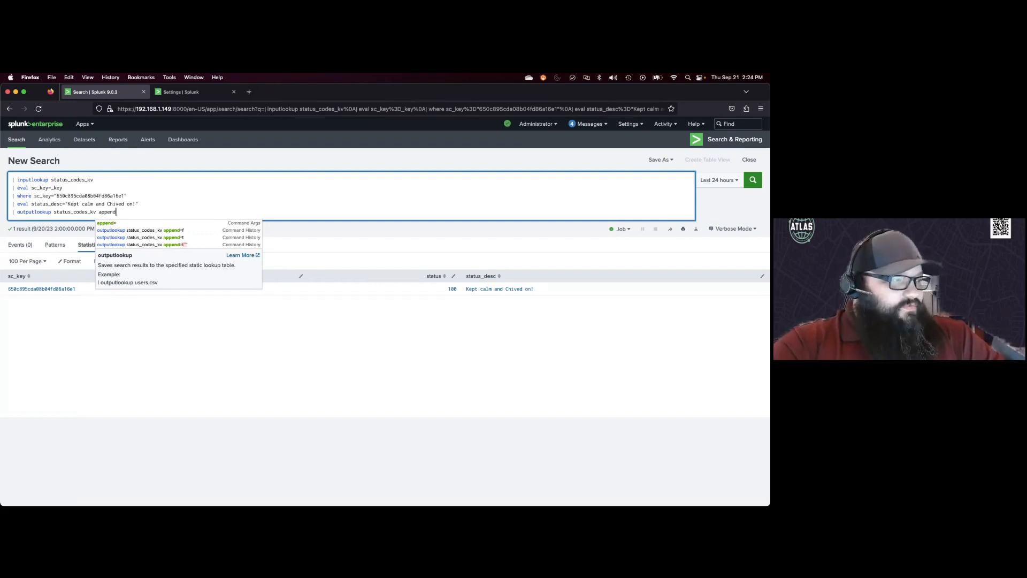
pyautogui.write('=t')
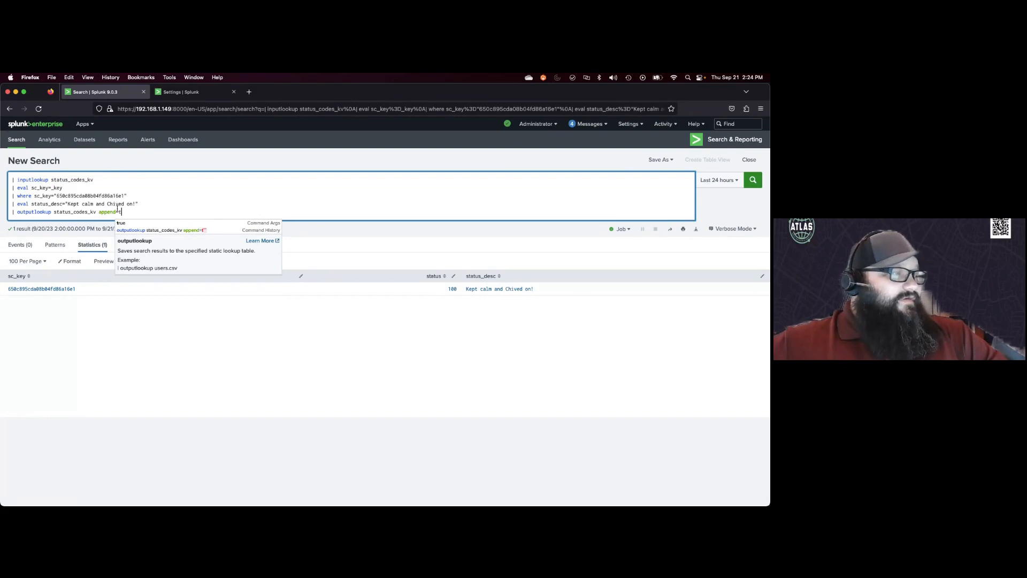
# Step: Duplicate the search tab into a second tab and replace its query with a pasted search
pyautogui.moveTo(98, 211); pyautogui.dragTo(122, 213)
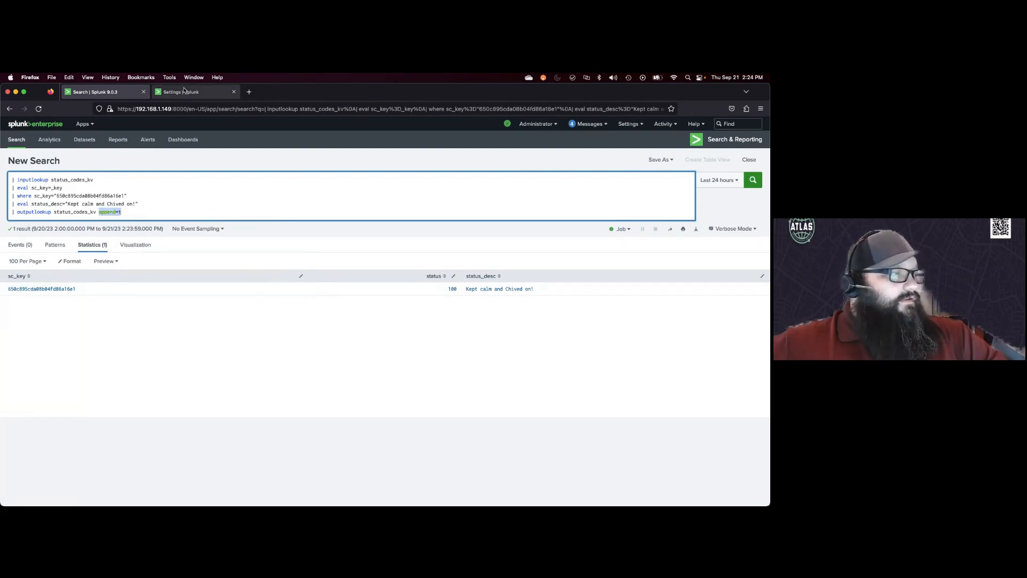
pyautogui.rightClick(117, 92)
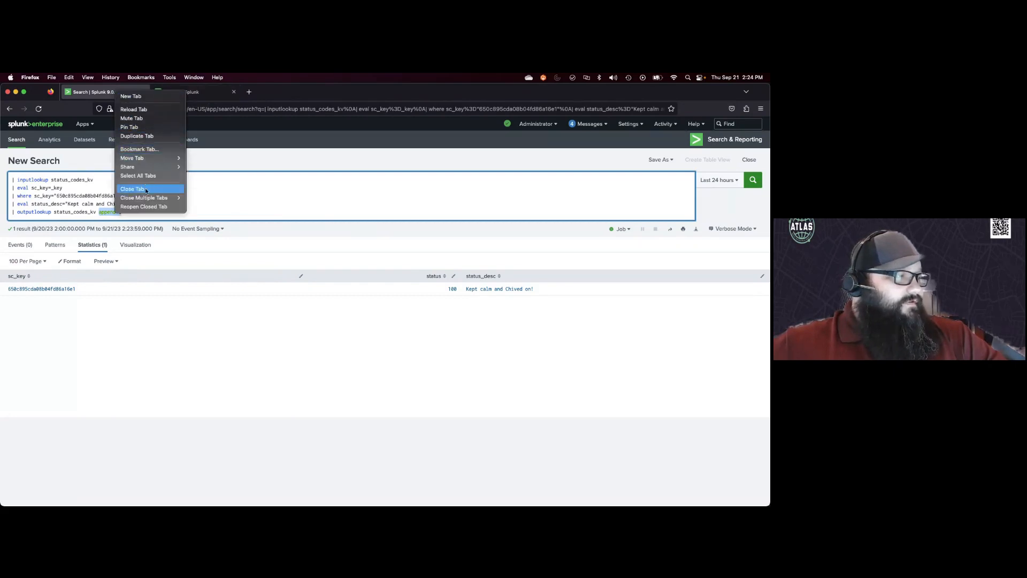
pyautogui.click(155, 136)
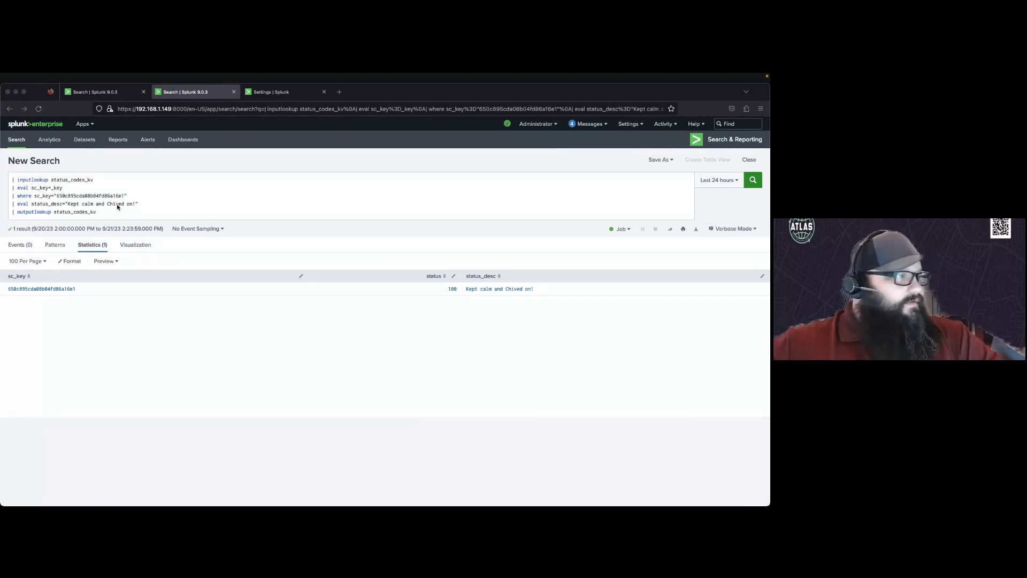
pyautogui.moveTo(114, 214); pyautogui.dragTo(2, 173)
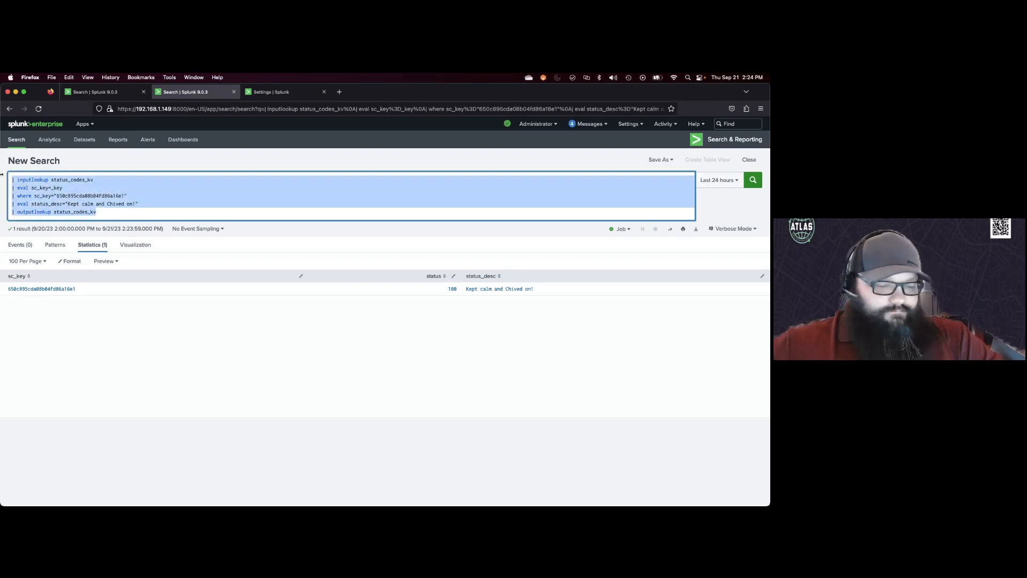
pyautogui.write('| makeresults format=csv data="status, status_desc 1000, Something Cool Happened Again" | outputlookup status_codes_kv append=t')
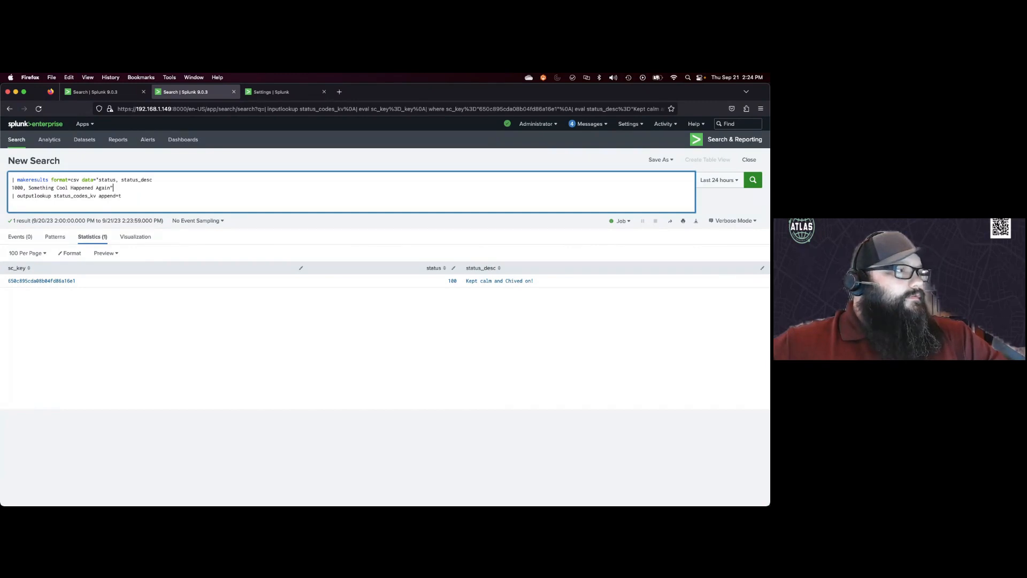
# Step: Open a fresh search, reuse the makeresults status-code query ending in | outputlookup status_codes_kv from Search History, and run it
pyautogui.click(13, 139)
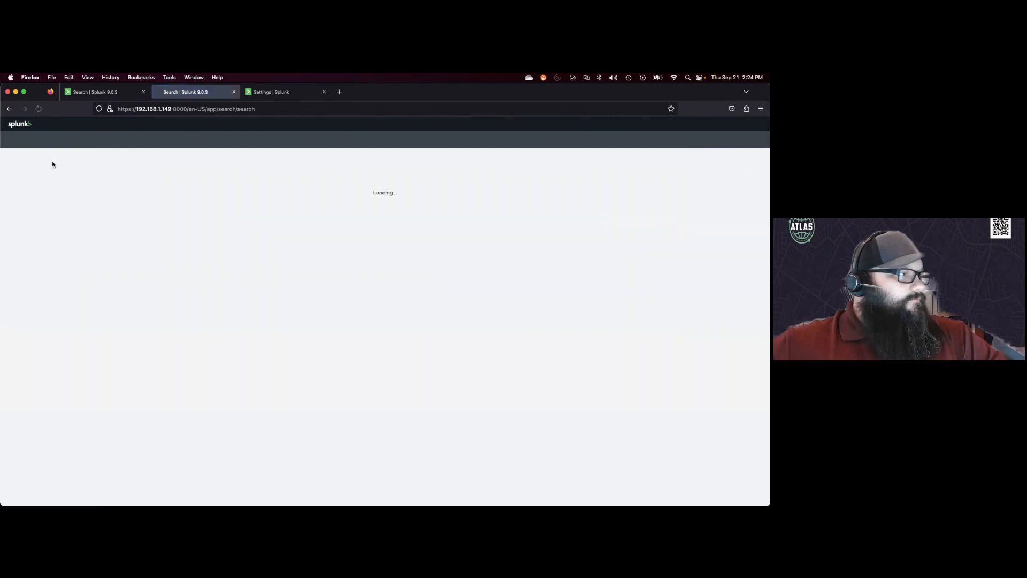
pyautogui.click(35, 217)
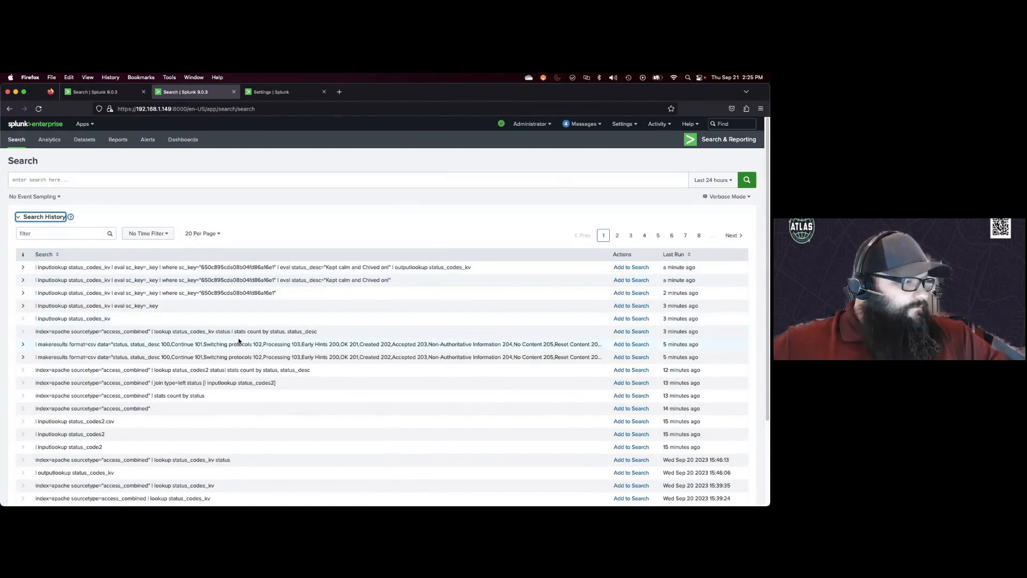
pyautogui.click(631, 344)
pyautogui.scroll(-5, 229, 305)
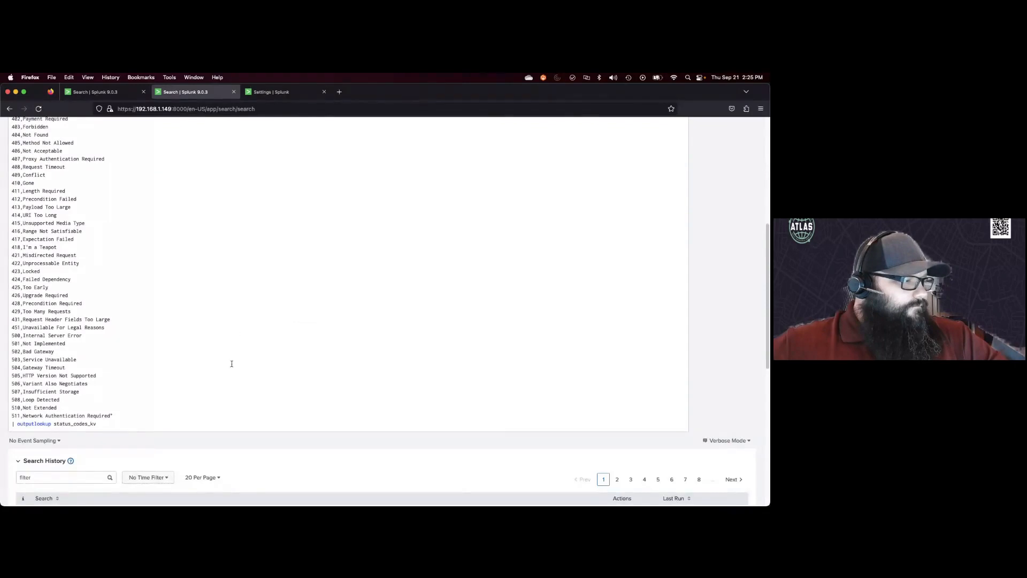
pyautogui.click(221, 423)
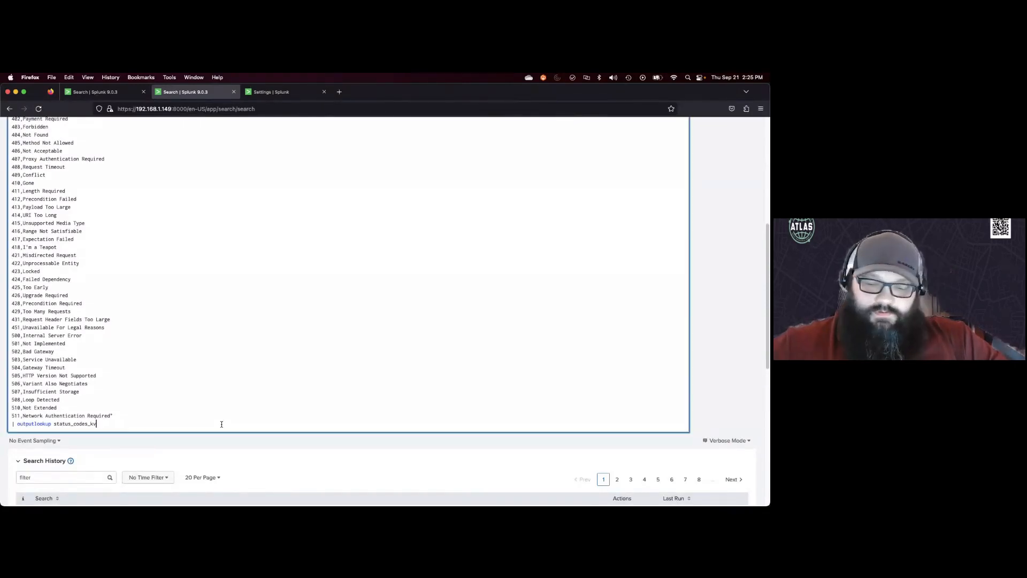
pyautogui.press('Return')
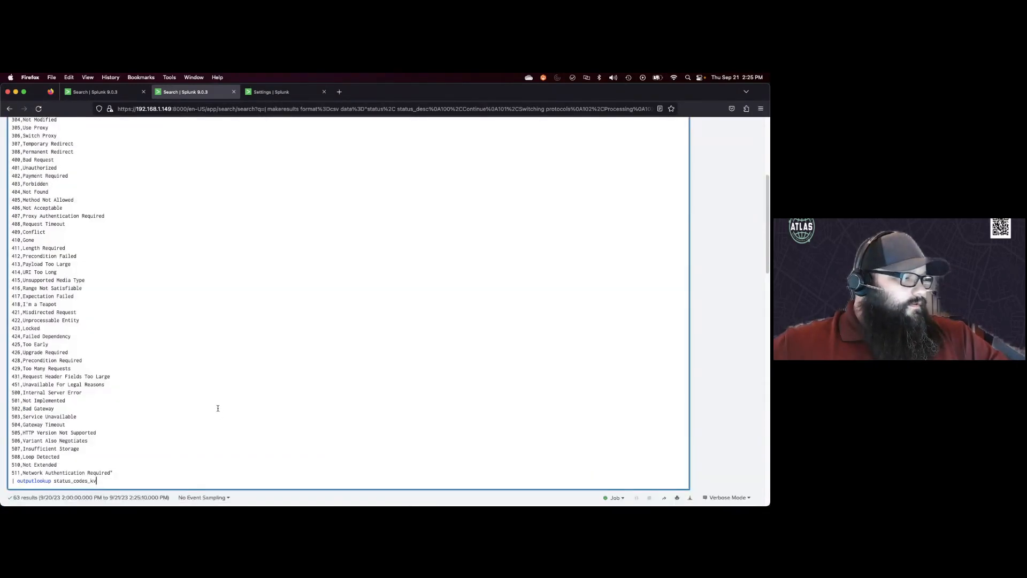
# Step: In the first tab, comment out the where, eval and outputlookup lines with ``` markers and run the search
pyautogui.click(104, 92)
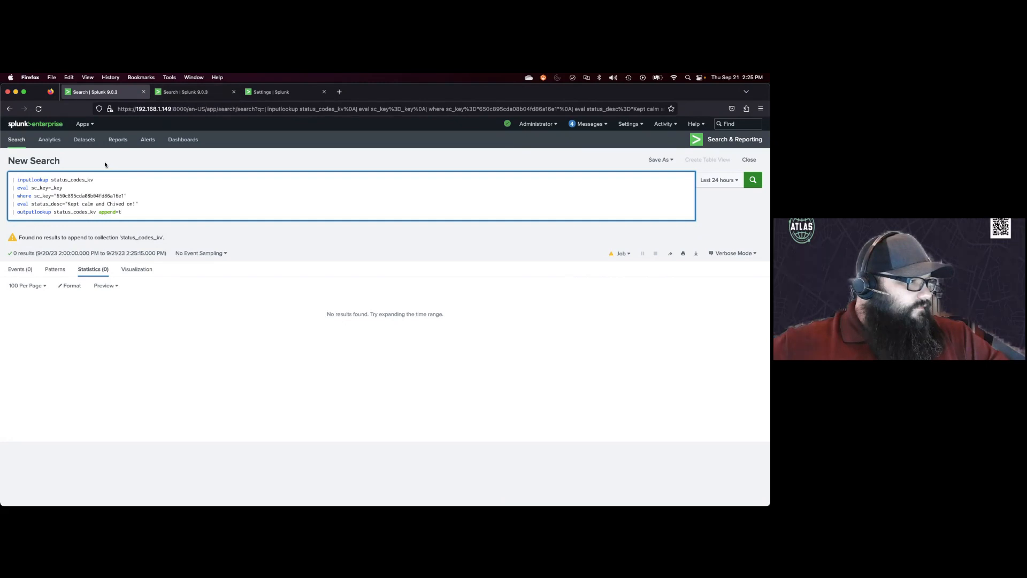
pyautogui.click(11, 192)
pyautogui.write('```')
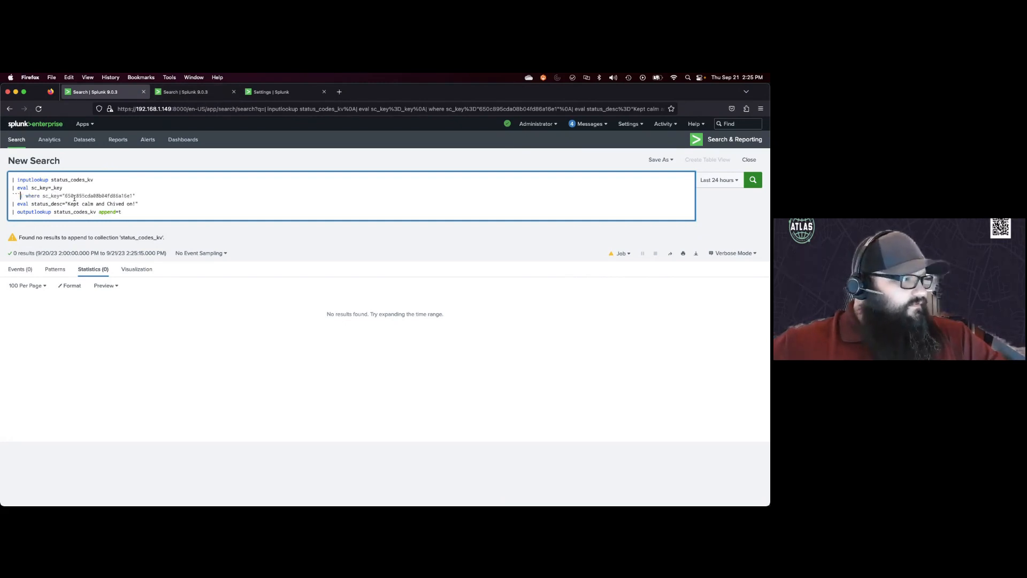
pyautogui.click(151, 215)
pyautogui.write('```')
pyautogui.press('Return')
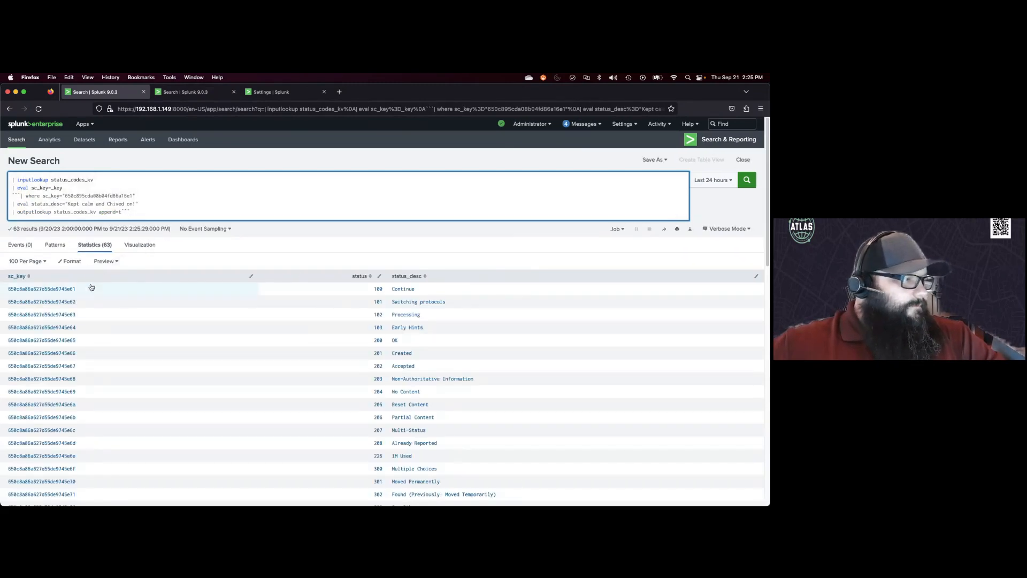
# Step: Copy the first record's sc_key value from the results and paste it as the key in the where clause
pyautogui.click(27, 292)
pyautogui.click(28, 291)
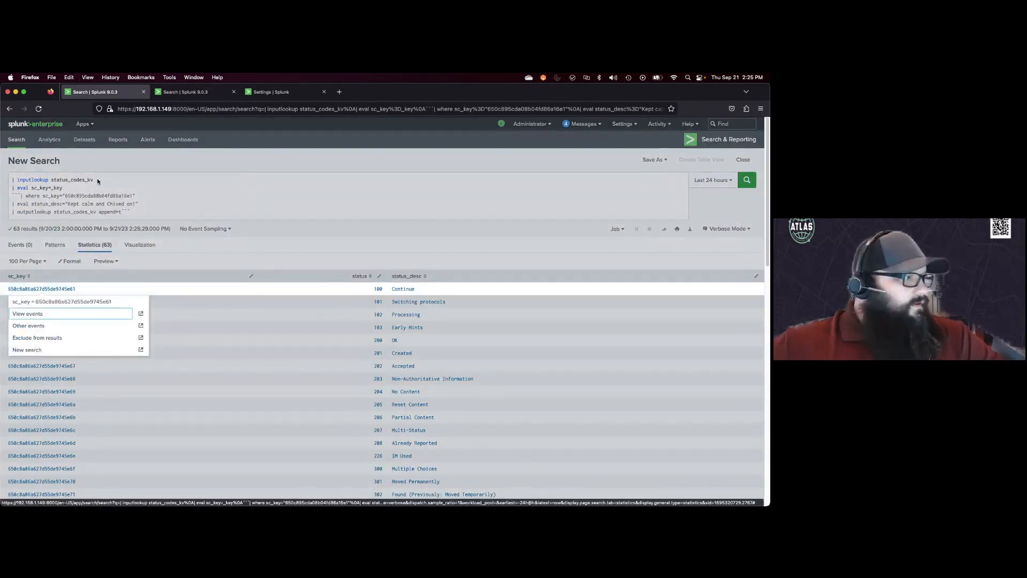
pyautogui.moveTo(77, 288); pyautogui.dragTo(8, 294)
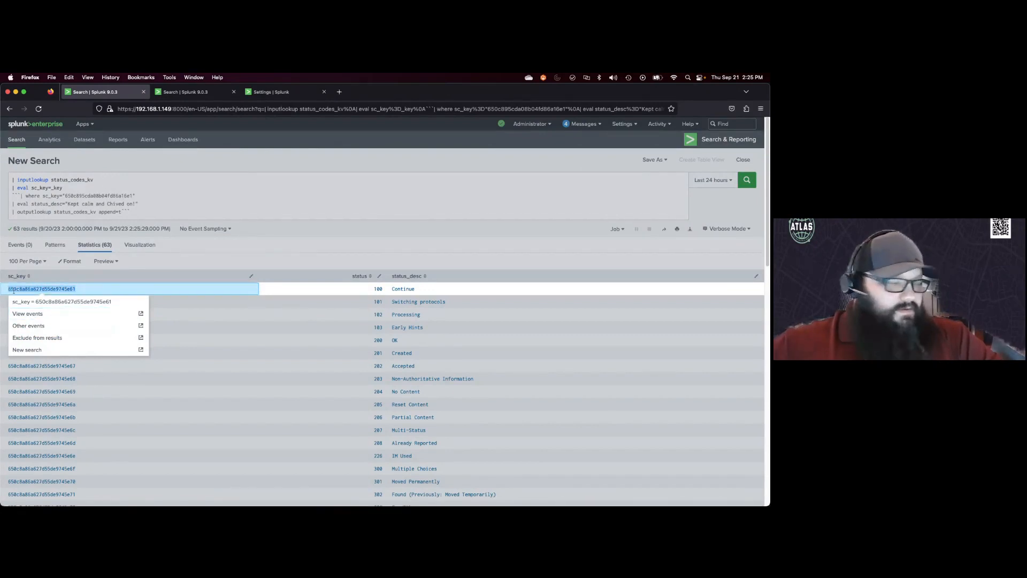
pyautogui.rightClick(22, 289)
pyautogui.click(22, 292)
pyautogui.click(140, 187)
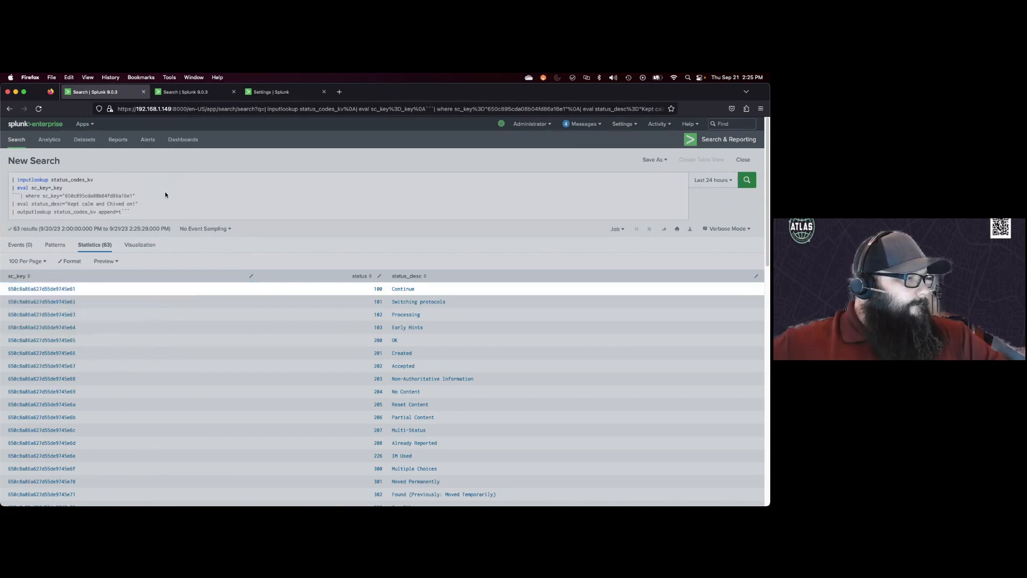
pyautogui.click(132, 196)
pyautogui.moveTo(132, 196); pyautogui.dragTo(64, 196)
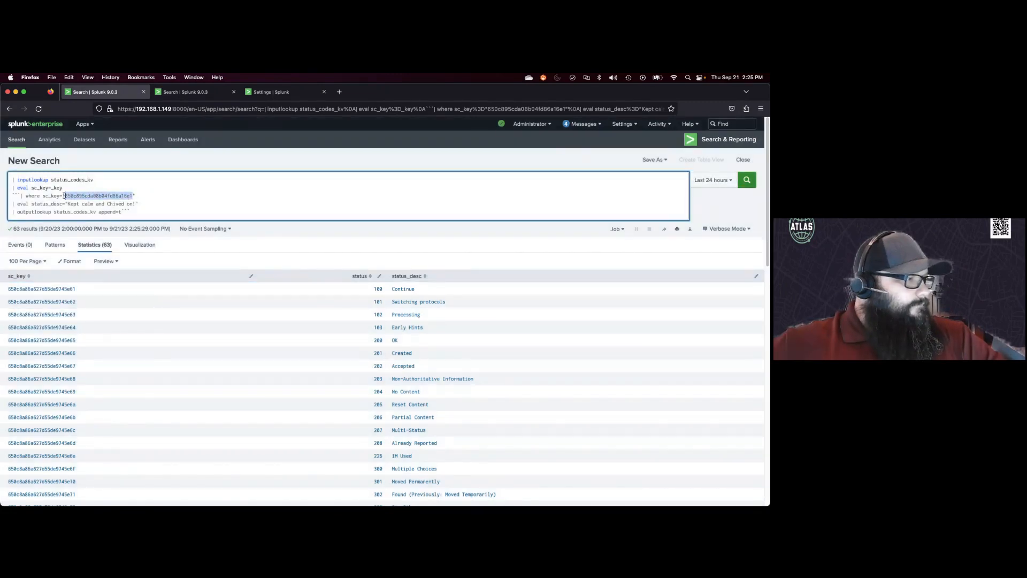
pyautogui.press('super+v')
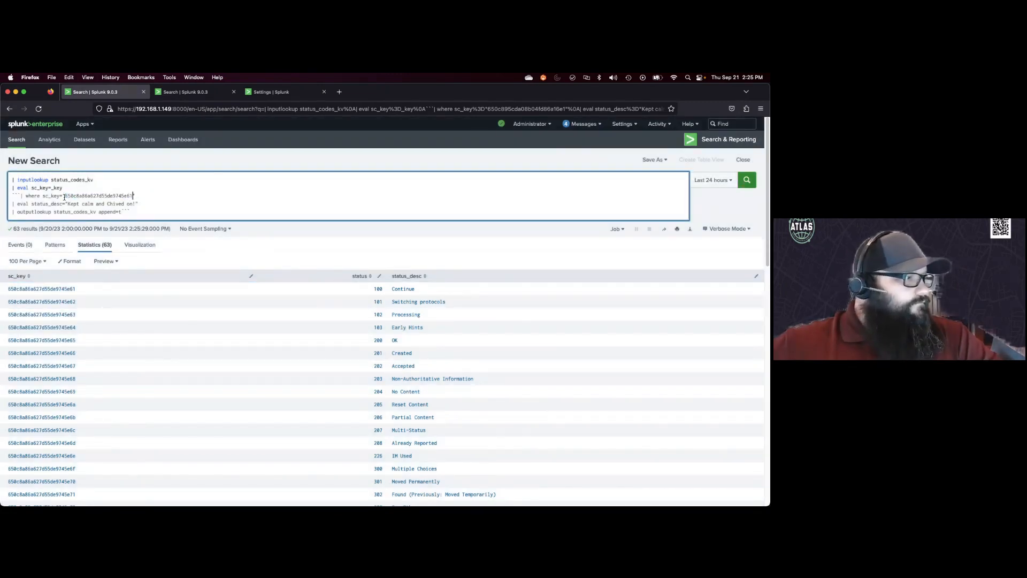
# Step: Remove the ``` comment markers and run the search to update the record with append=t
pyautogui.click(23, 196)
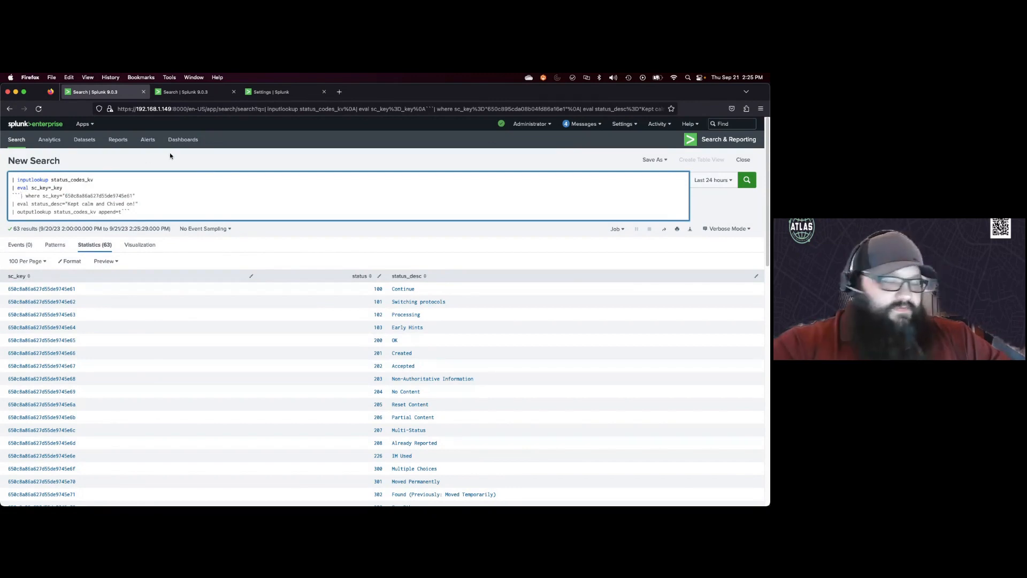
pyautogui.press('BackSpace')
pyautogui.press('BackSpace')
pyautogui.press('BackSpace')
pyautogui.click(139, 212)
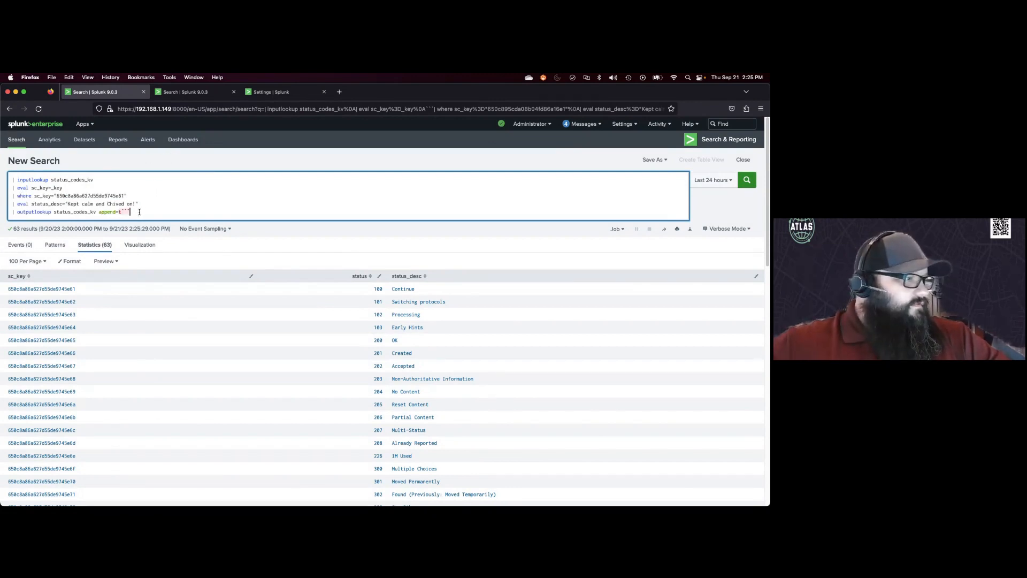
pyautogui.press('BackSpace')
pyautogui.press('BackSpace')
pyautogui.press('BackSpace')
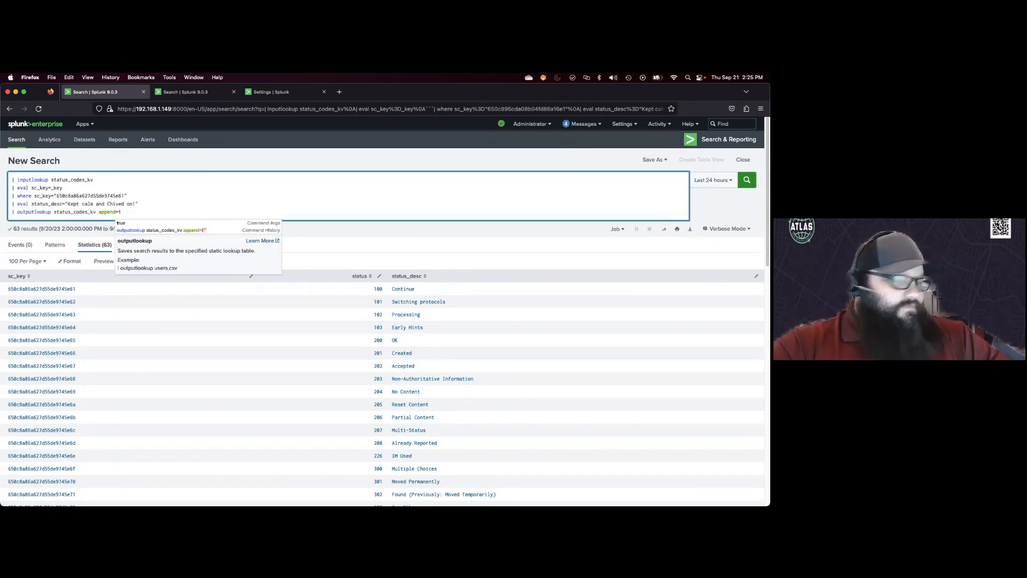
pyautogui.press('Return')
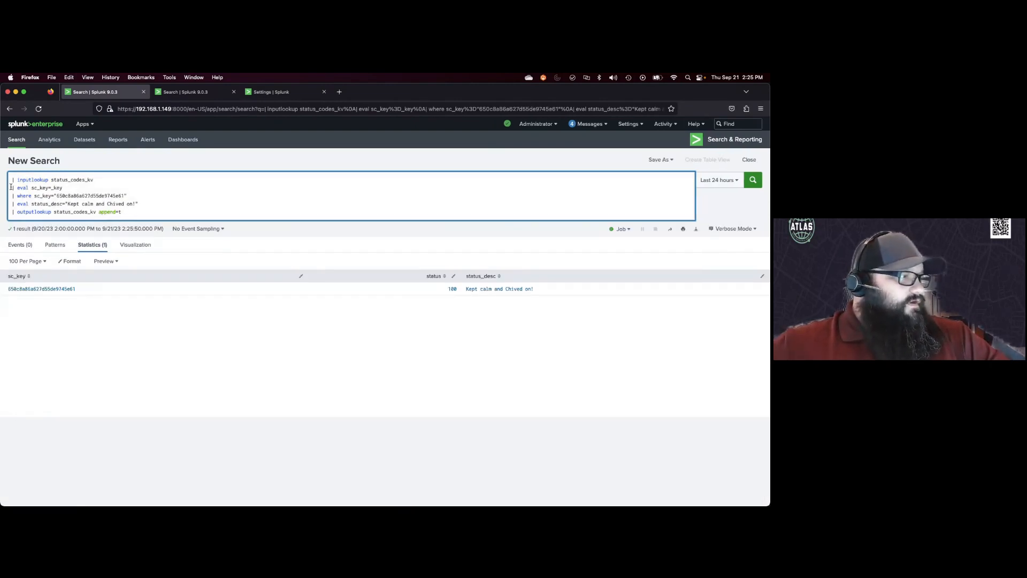
# Step: Comment out everything after the inputlookup line with ``` markers and run the search to list all KV Store records
pyautogui.write('```')
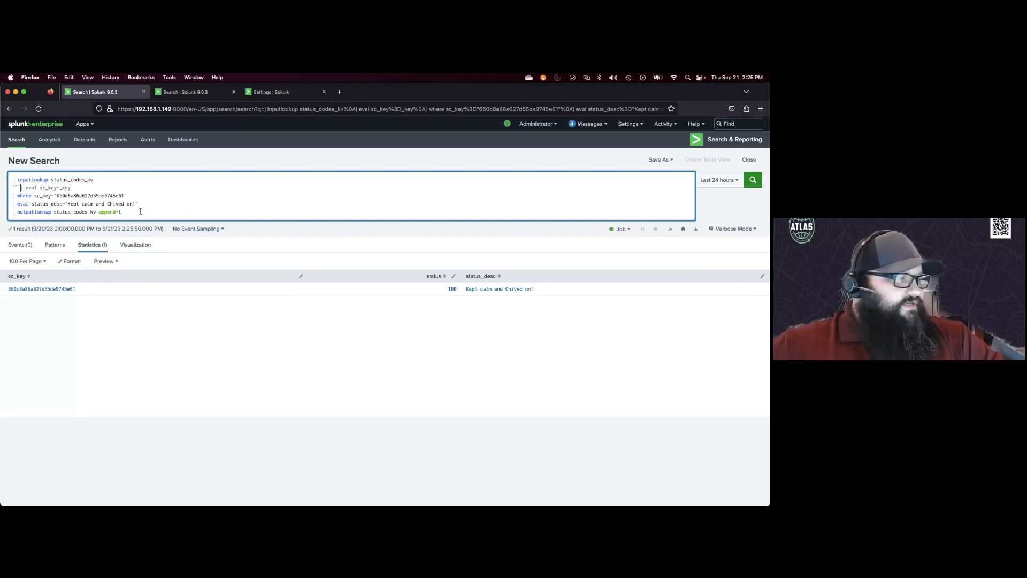
pyautogui.click(130, 211)
pyautogui.write('```')
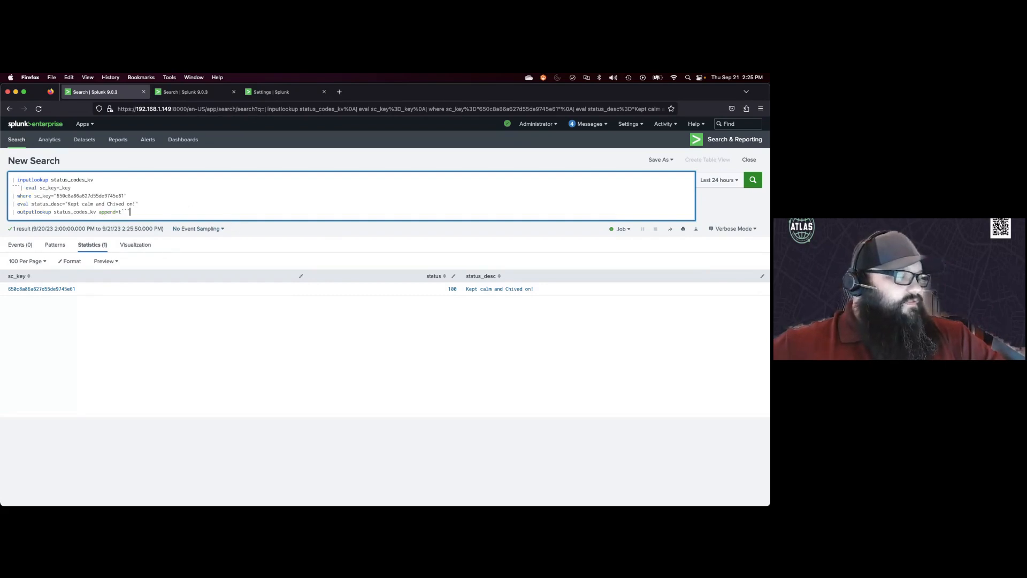
pyautogui.press('Return')
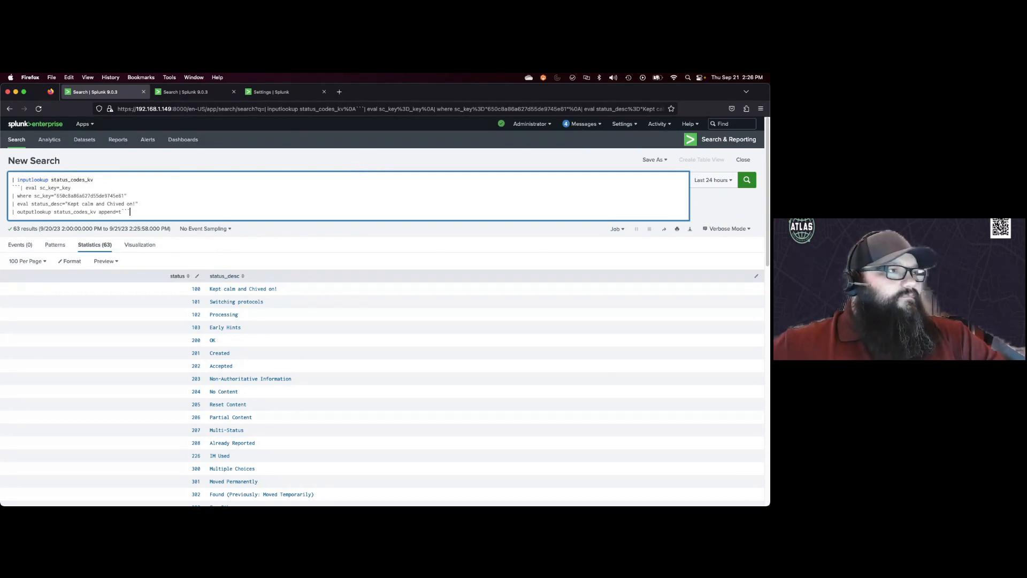
# Step: In a duplicated tab, run index=apache sourcetype="access_combined" | lookup status_codes_kv status | stats count by status, status_desc
pyautogui.press('super+Tab')
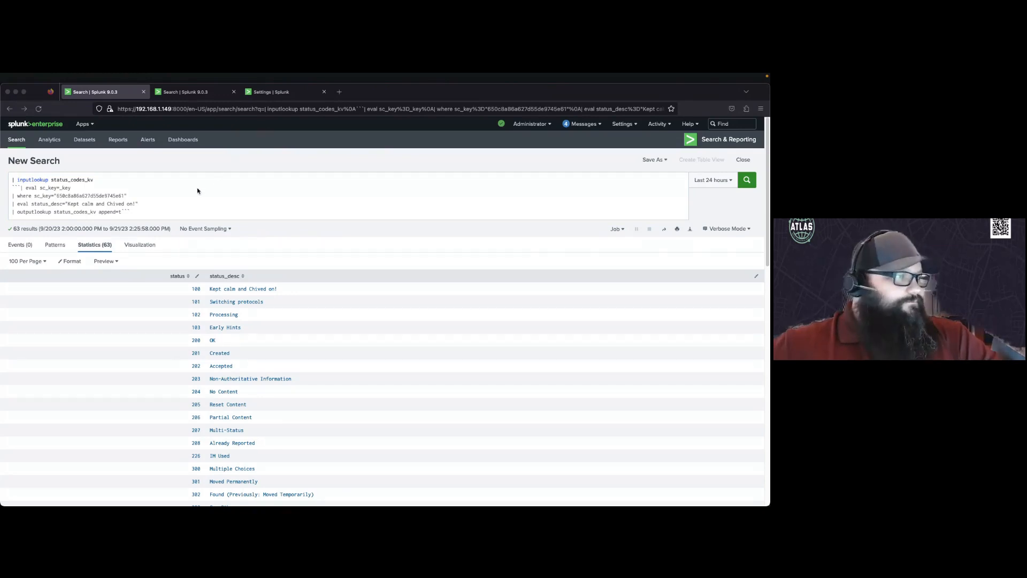
pyautogui.click(130, 207)
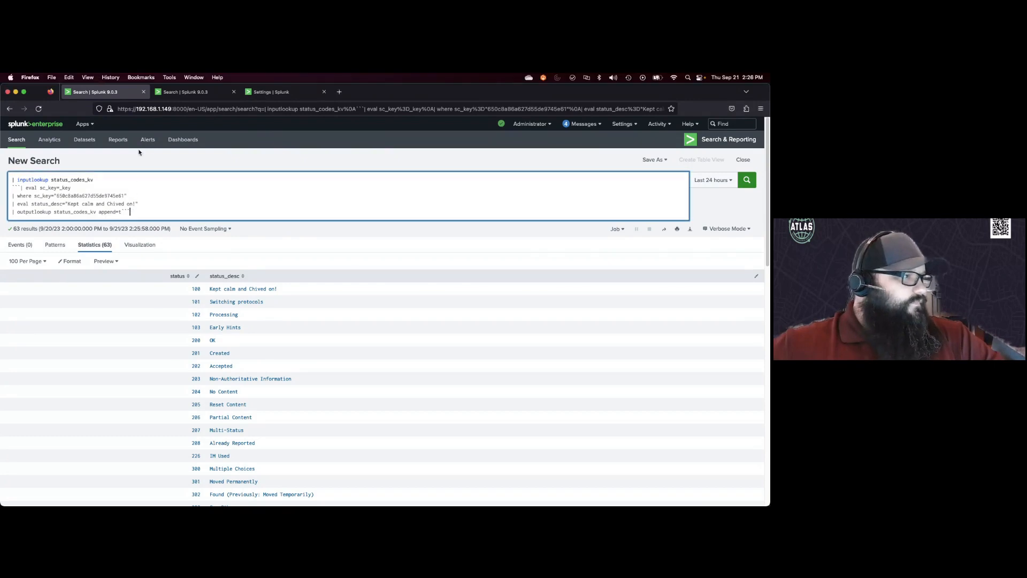
pyautogui.rightClick(118, 92)
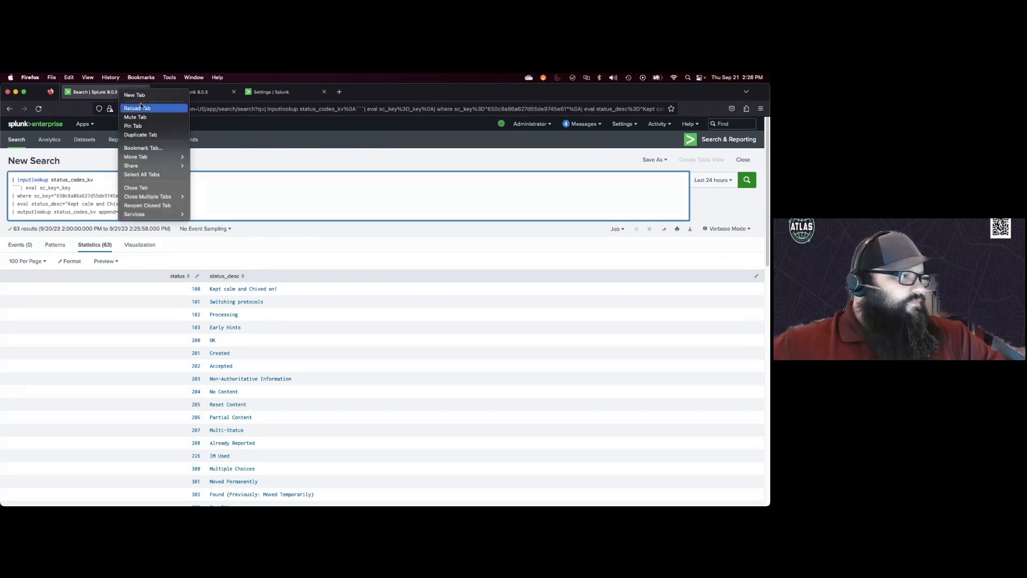
pyautogui.click(146, 135)
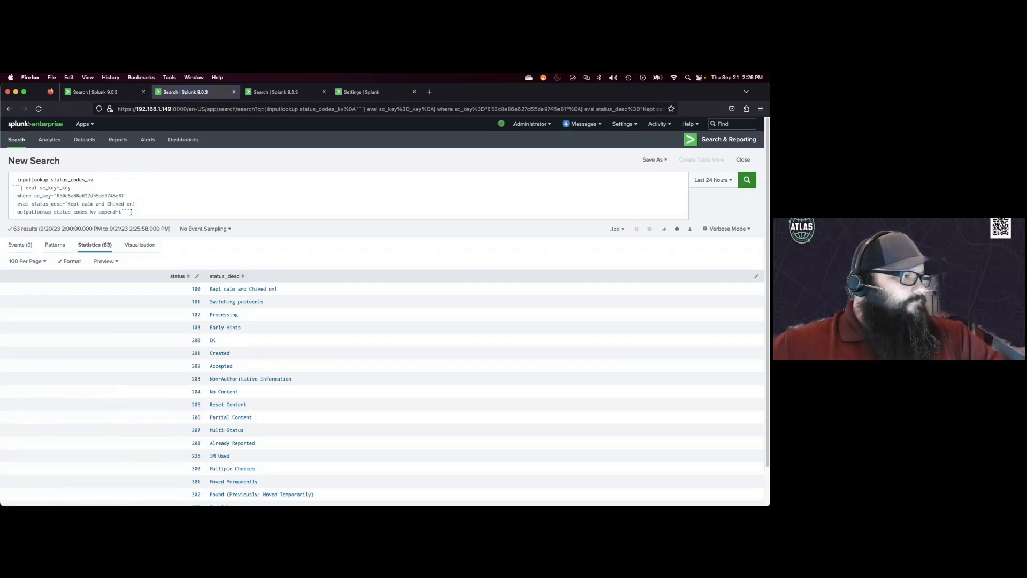
pyautogui.moveTo(131, 213); pyautogui.dragTo(35, 175)
pyautogui.press('super+v')
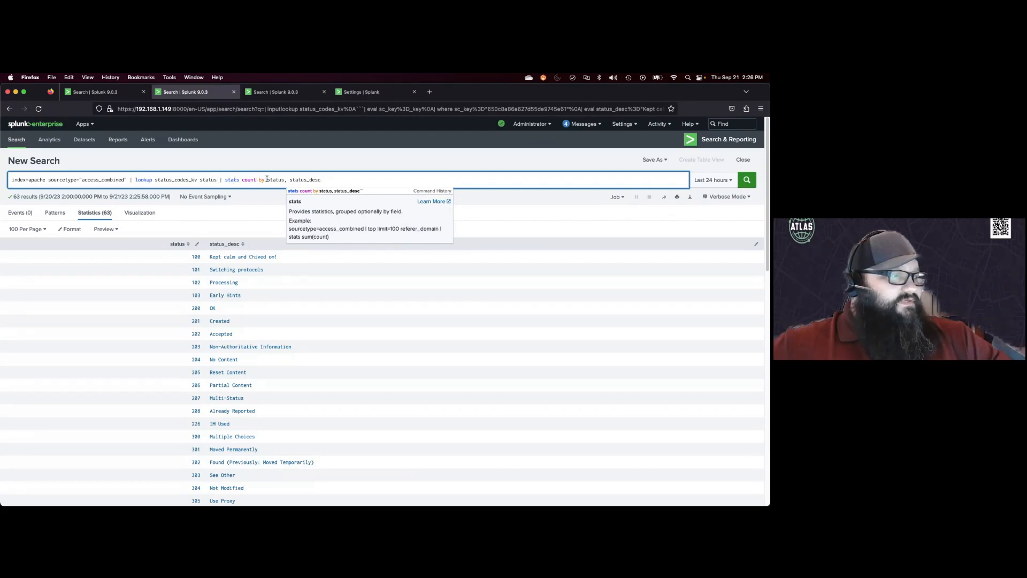
pyautogui.click(328, 179)
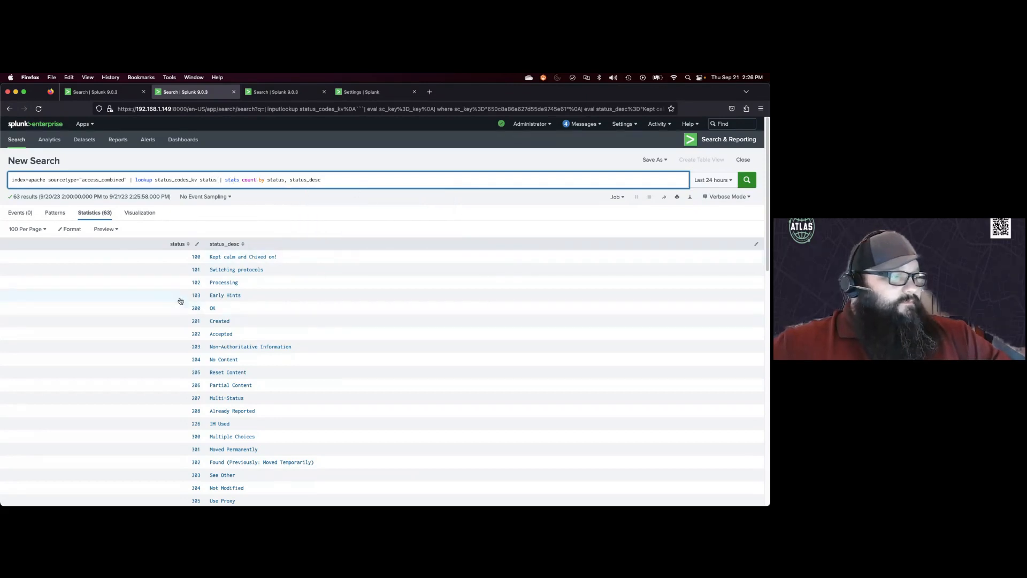
pyautogui.click(745, 179)
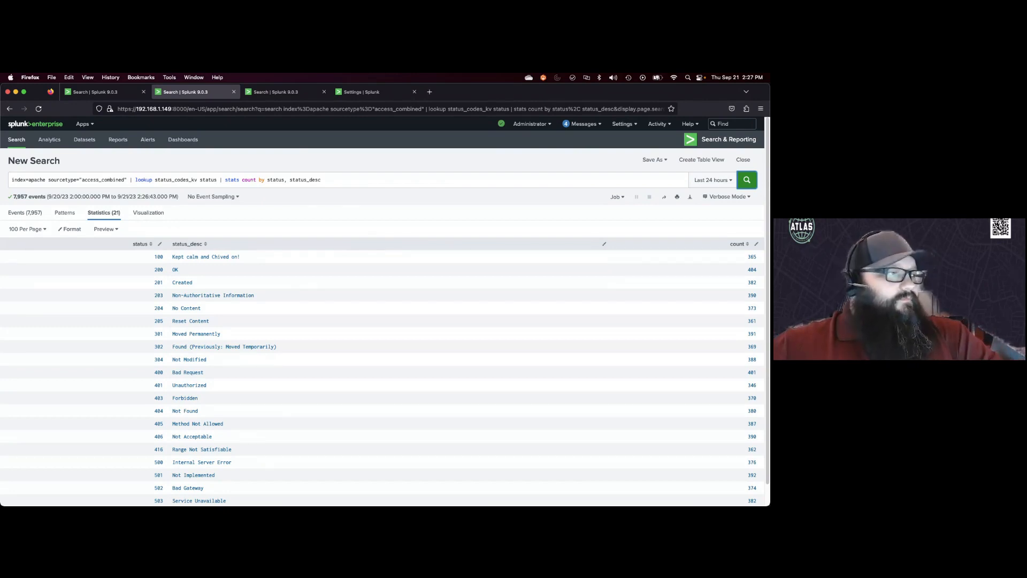
pyautogui.press('super+Tab')
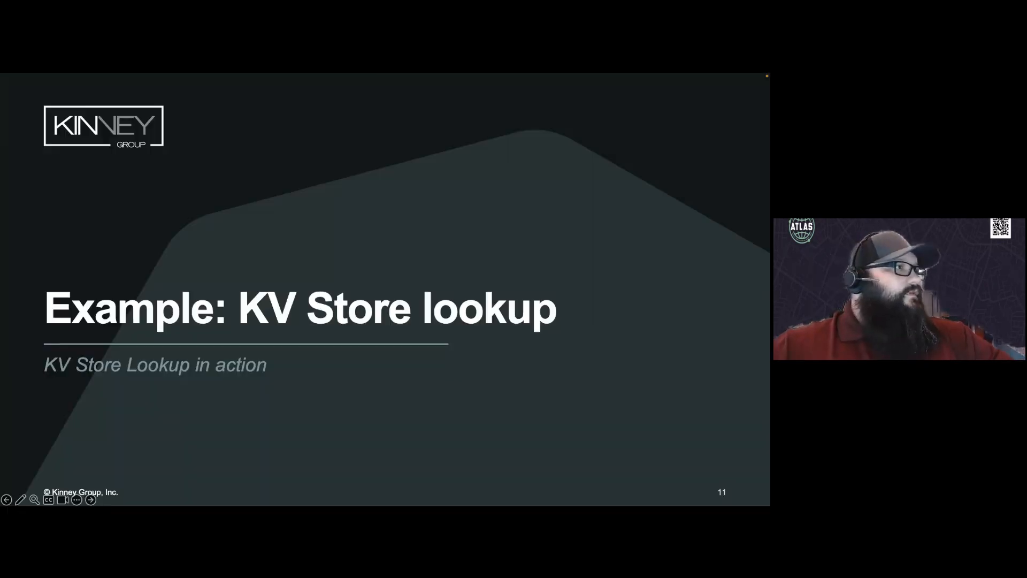
pyautogui.press('Right')
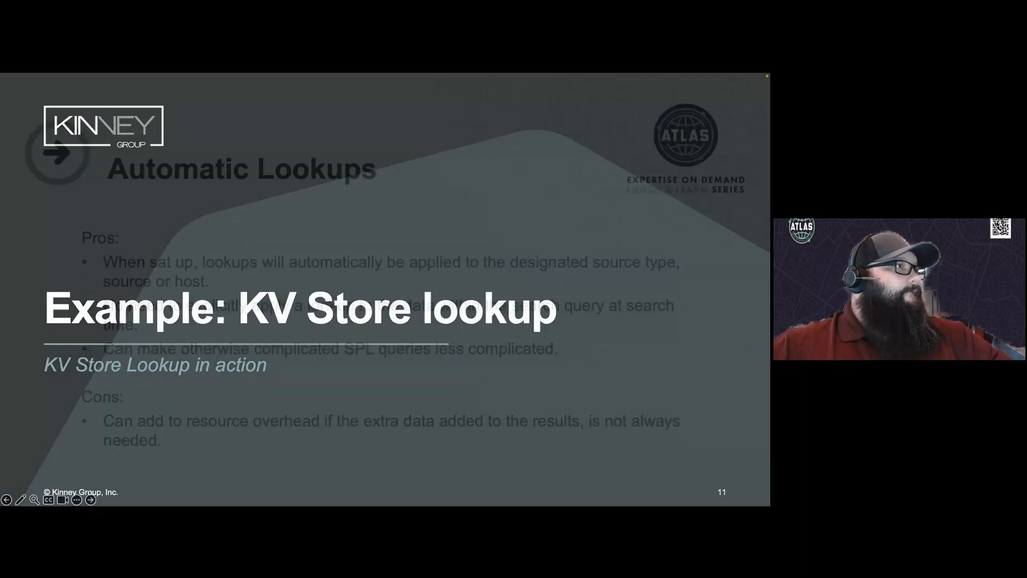